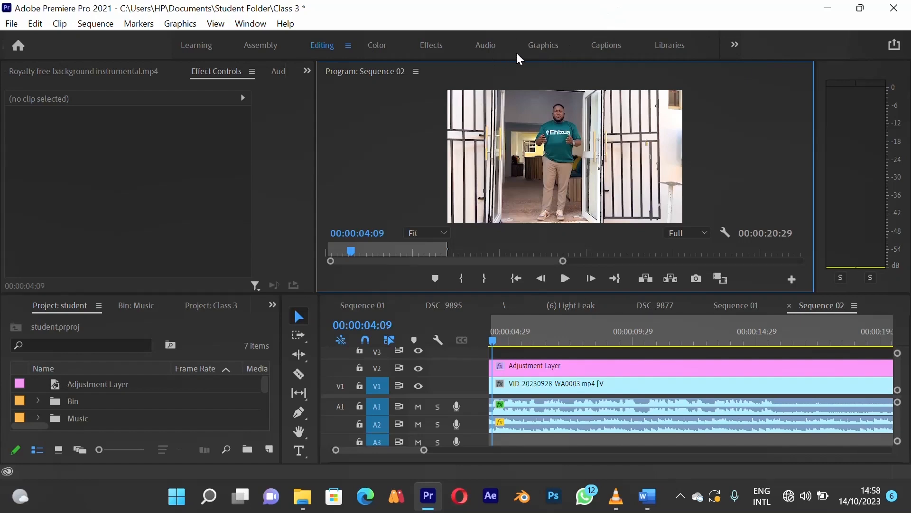
Switch to the Graphics workspace and scroll the Essential Graphics Browse list to News Lower Third Right.
click(546, 44)
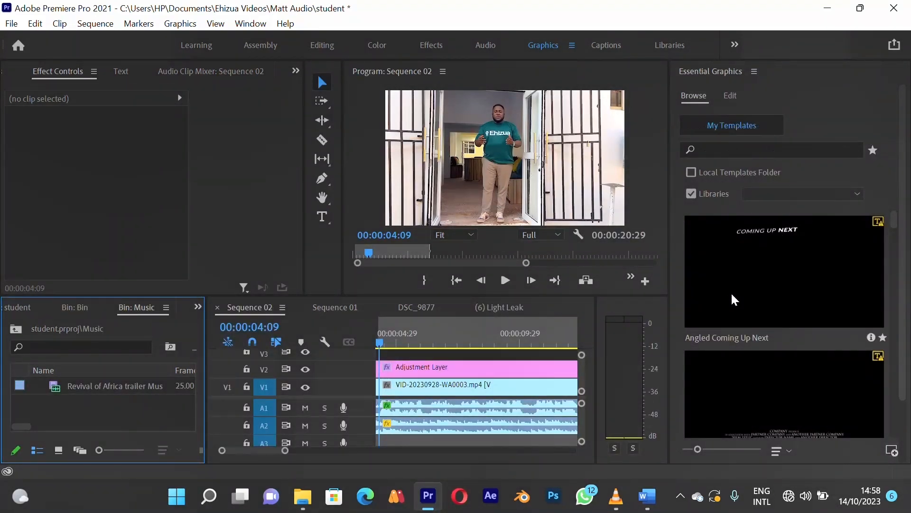
scroll(731, 292, down, 5)
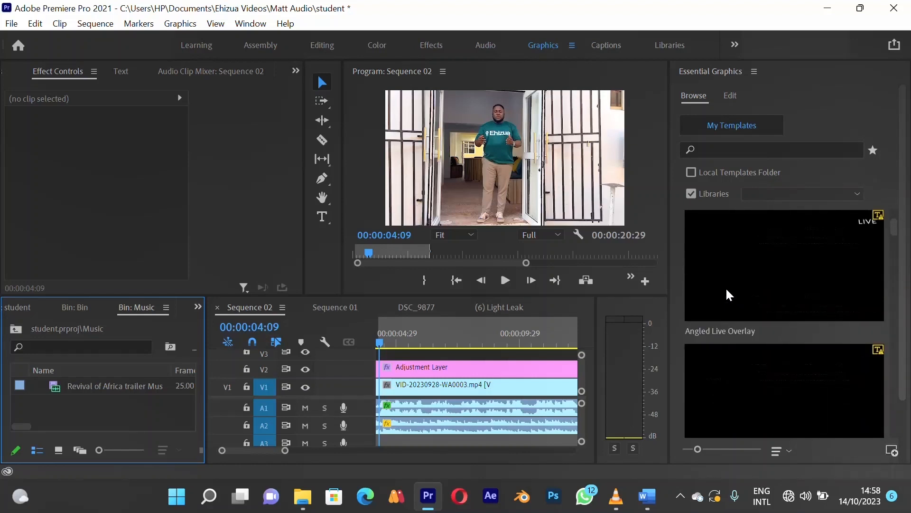
scroll(729, 296, up, 1)
scroll(729, 295, down, 2)
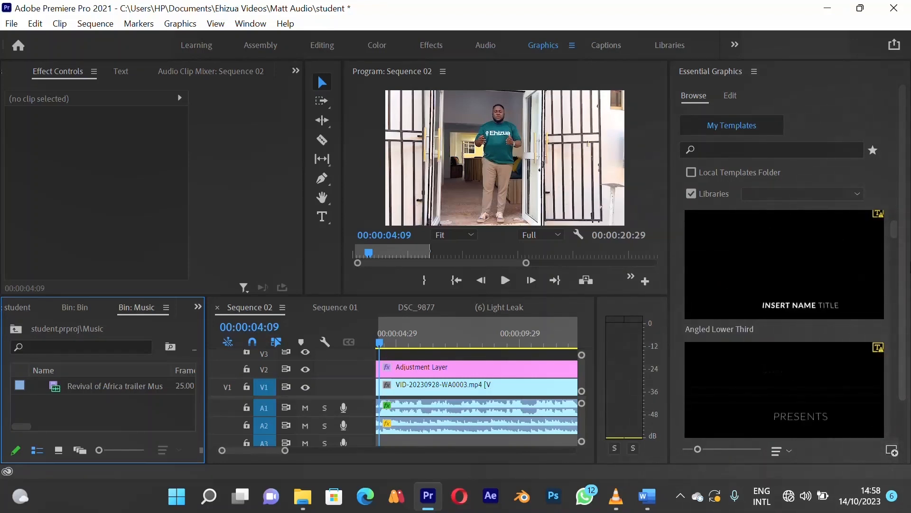
drag(894, 231, 908, 393)
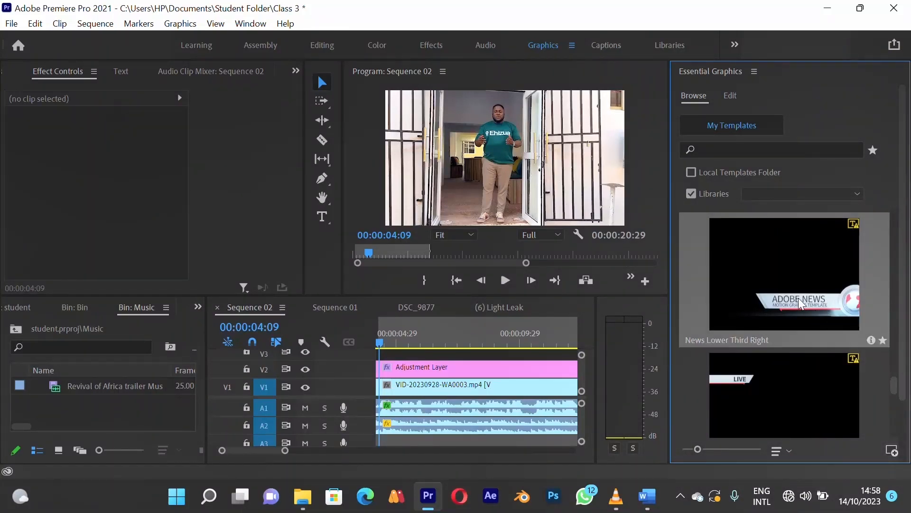
Drop News Lower Third Right onto V3, dismiss the missing-fonts warning, and slide the clip earlier.
drag(679, 299, 506, 354)
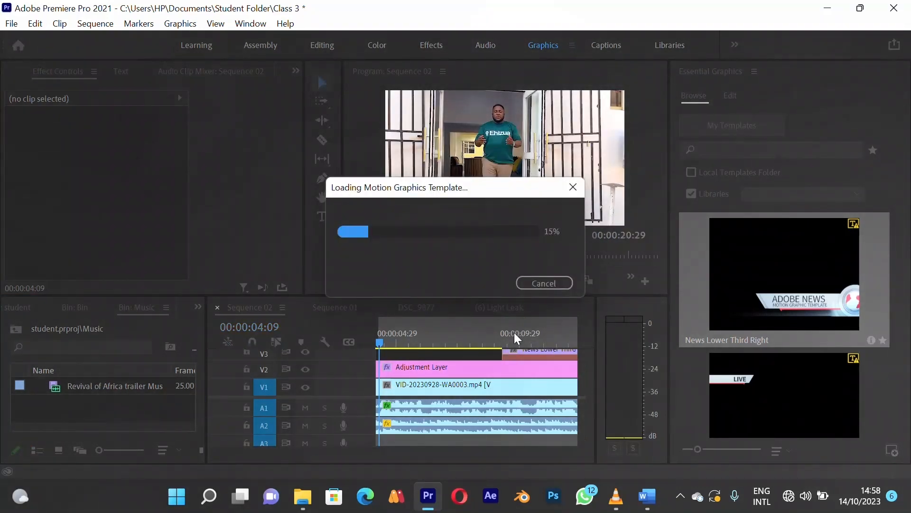
click(617, 369)
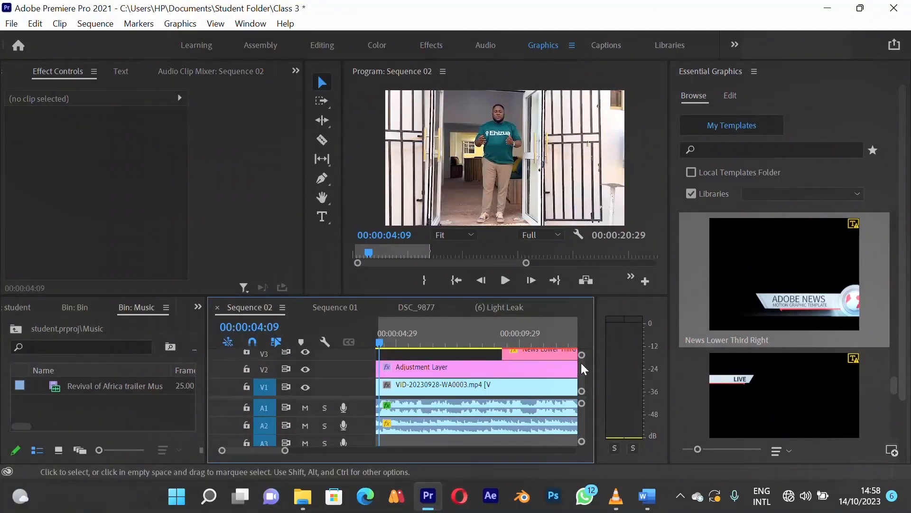
scroll(582, 363, up, 2)
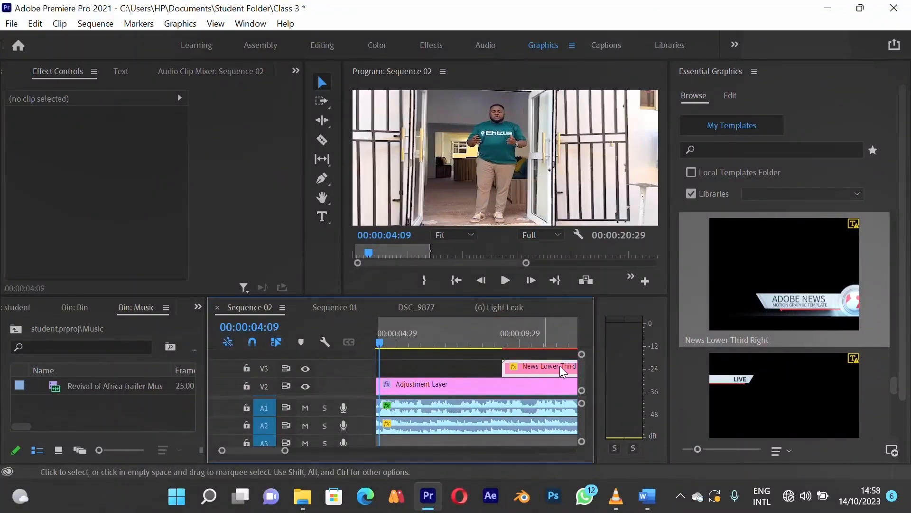
drag(559, 366, 430, 358)
drag(418, 338, 444, 343)
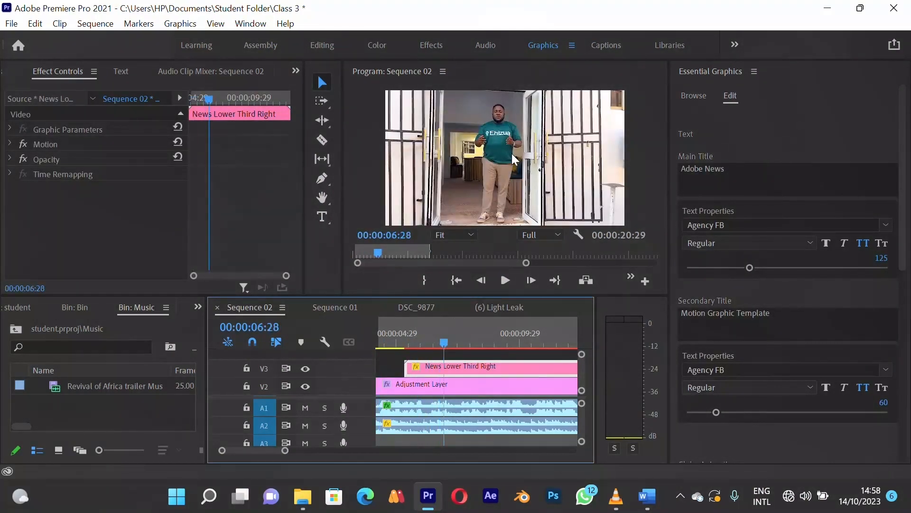
Set the Program monitor zoom to 25% and playback resolution to 1/2.
key(Right)
click(470, 234)
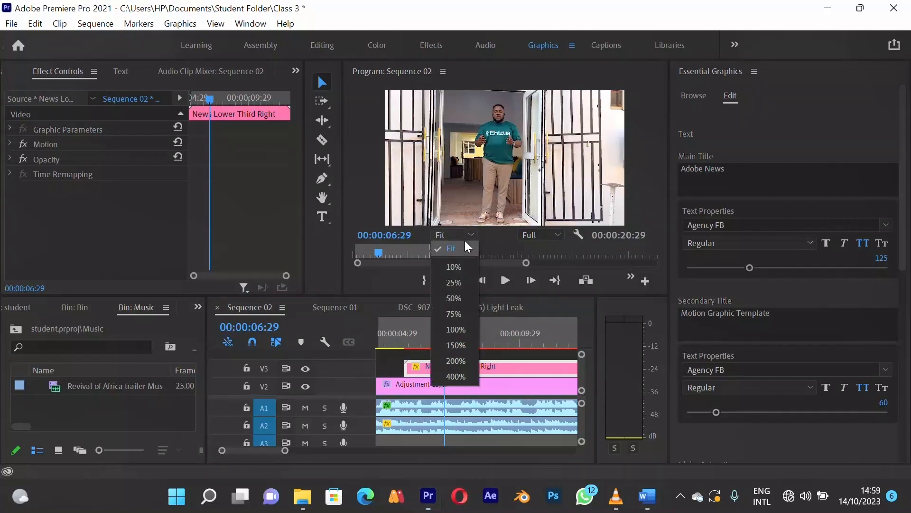
click(460, 285)
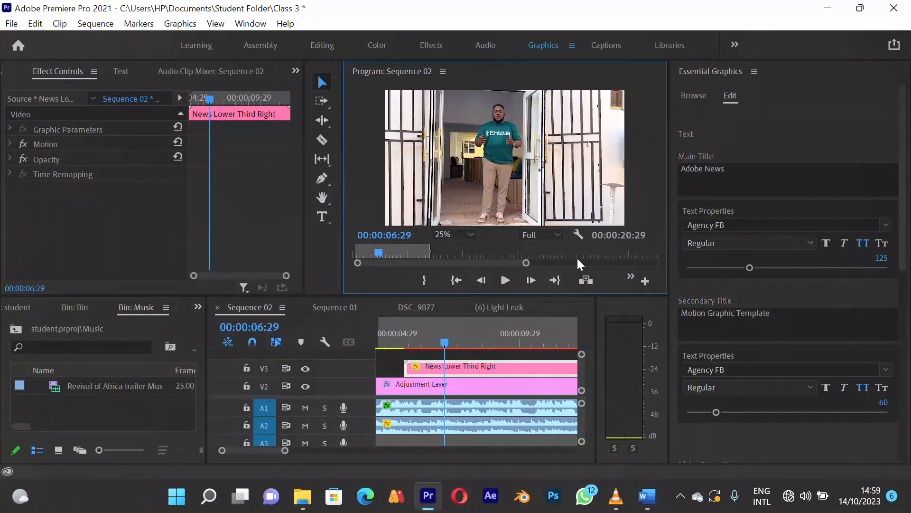
click(556, 235)
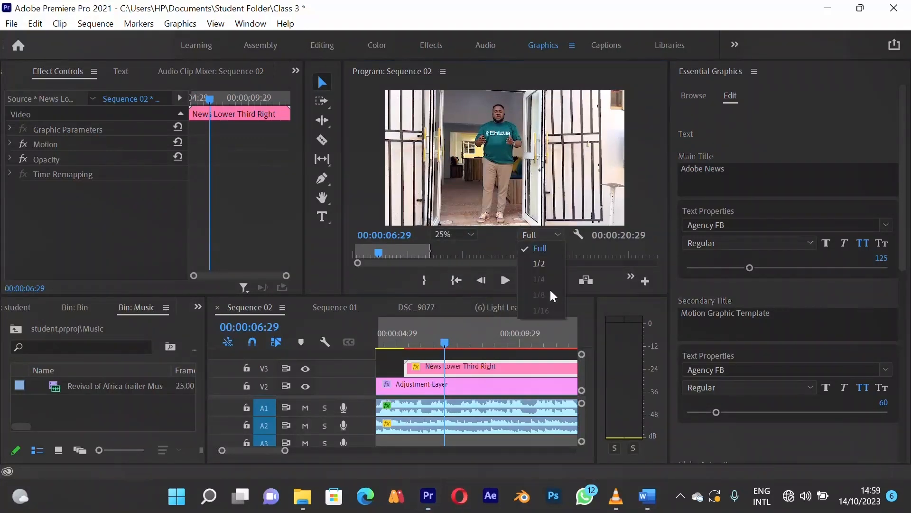
click(539, 263)
Scrub through the lower third, inspect its effect settings, and zoom the timeline out.
drag(451, 341, 517, 345)
key(Right)
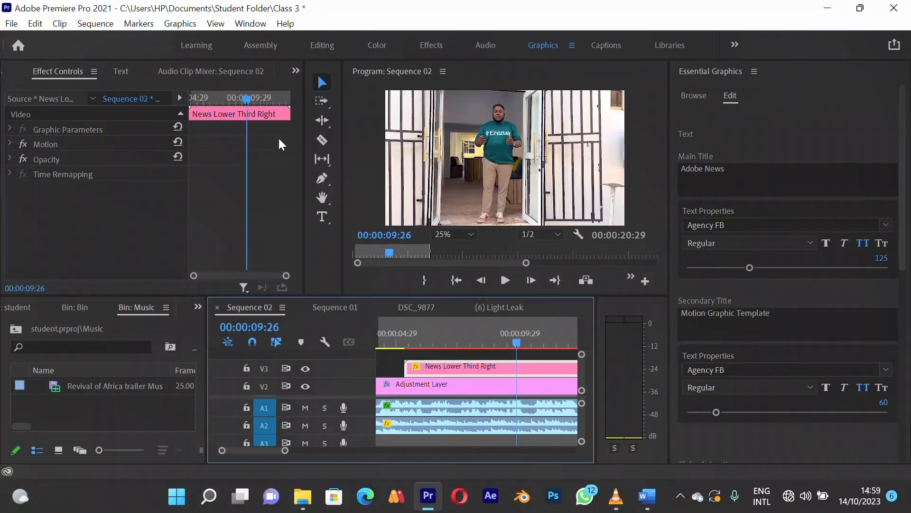
click(250, 109)
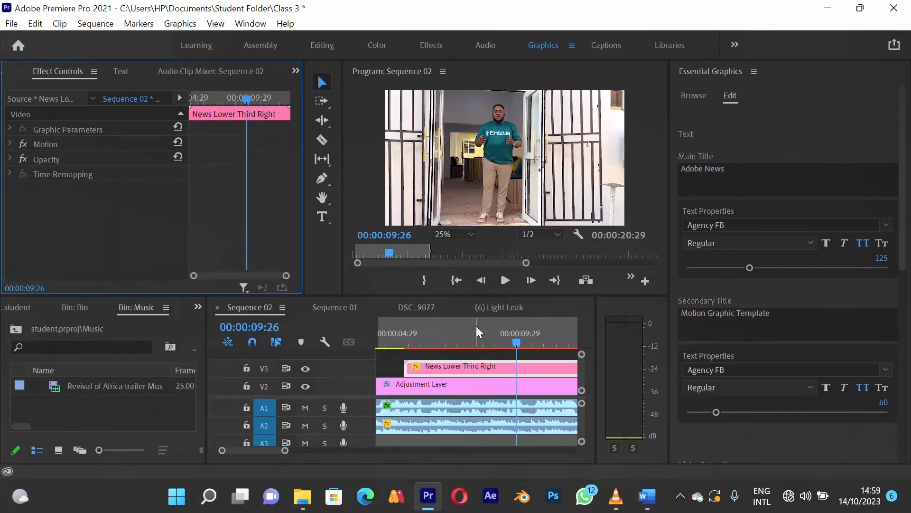
drag(466, 333, 449, 342)
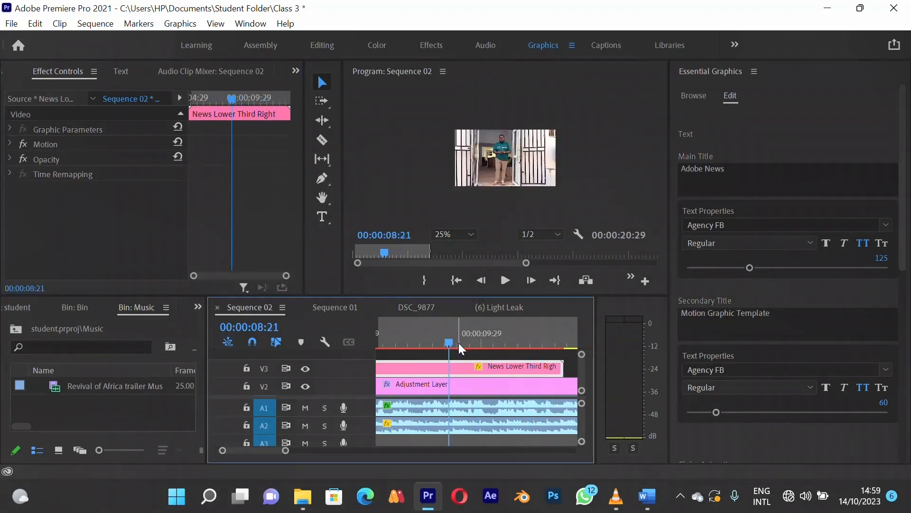
key(minus)
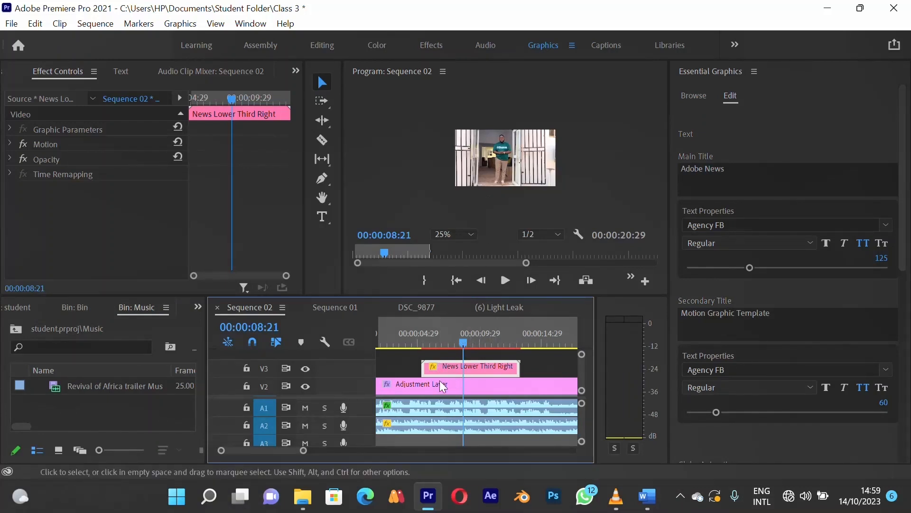
click(411, 365)
drag(436, 338, 446, 335)
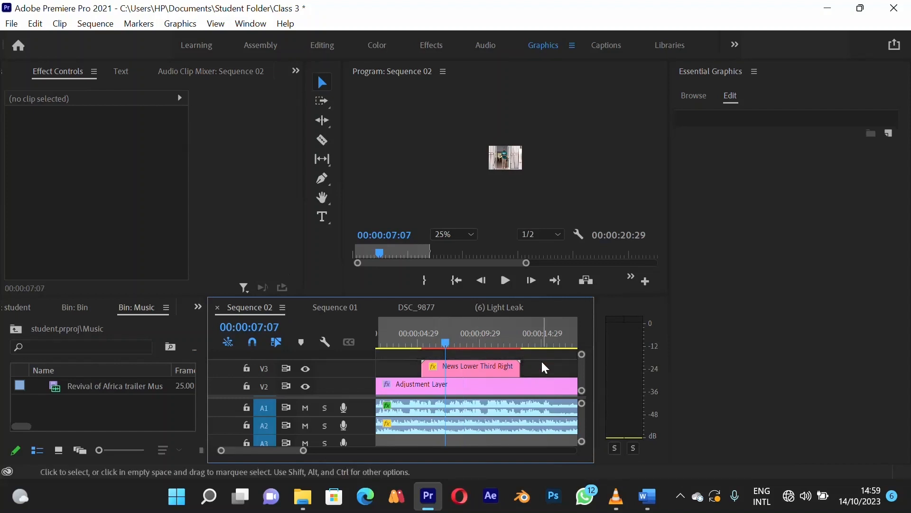
Return the monitor zoom to Fit and play the sequence from 04:14.
click(460, 236)
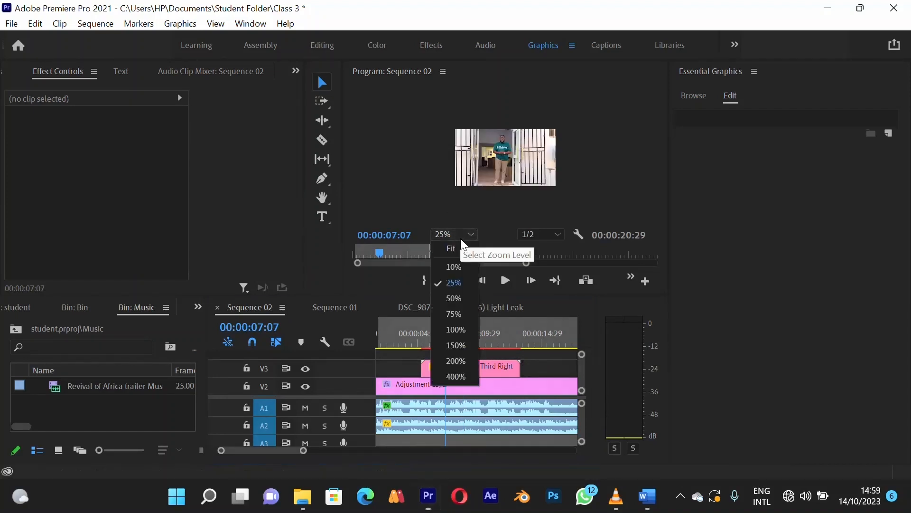
click(459, 252)
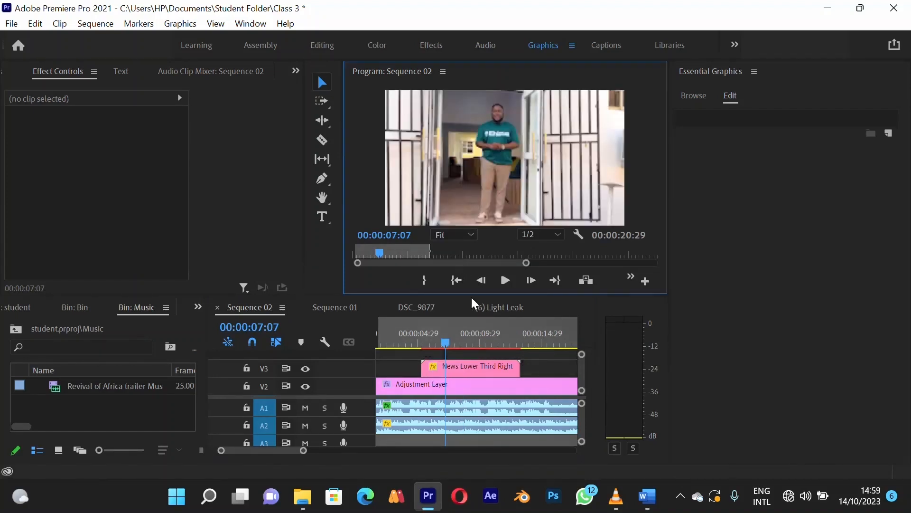
drag(436, 340, 411, 341)
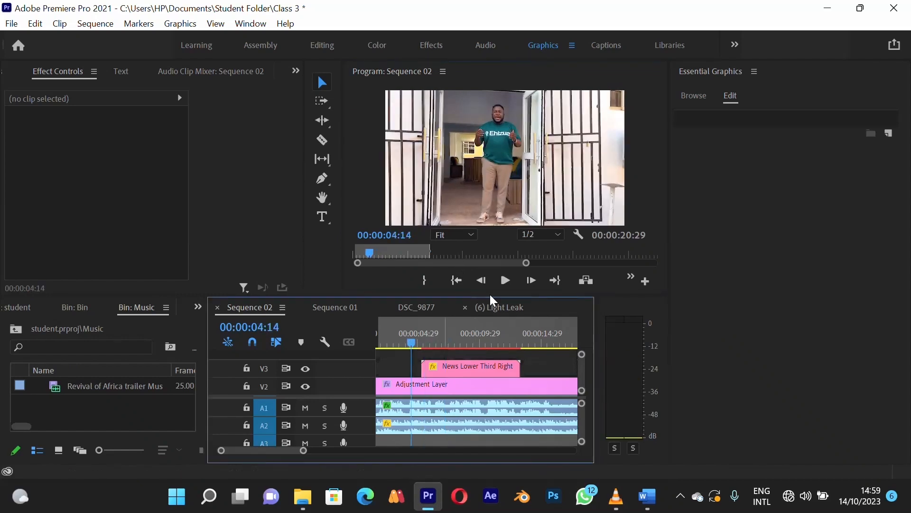
click(505, 280)
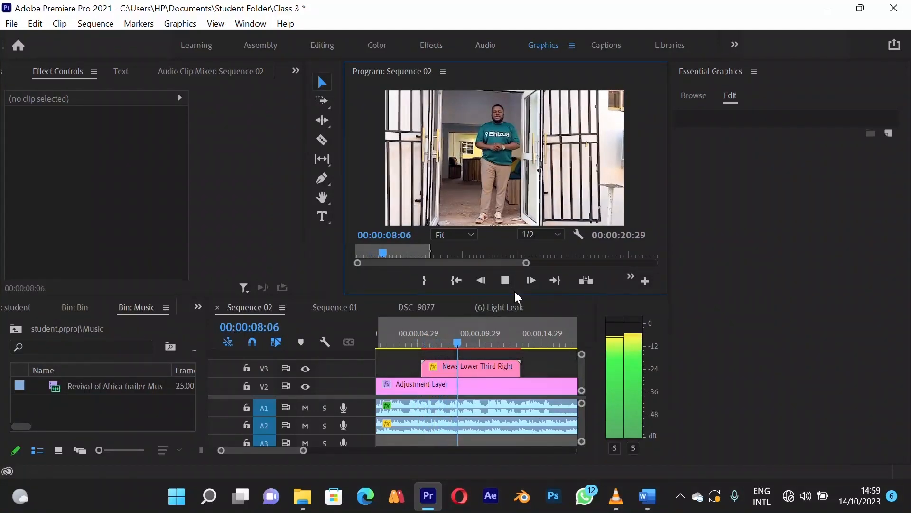
Mark an In point at 05:08 and an Out point at 13:11, then park the playhead at 09:04.
key(space)
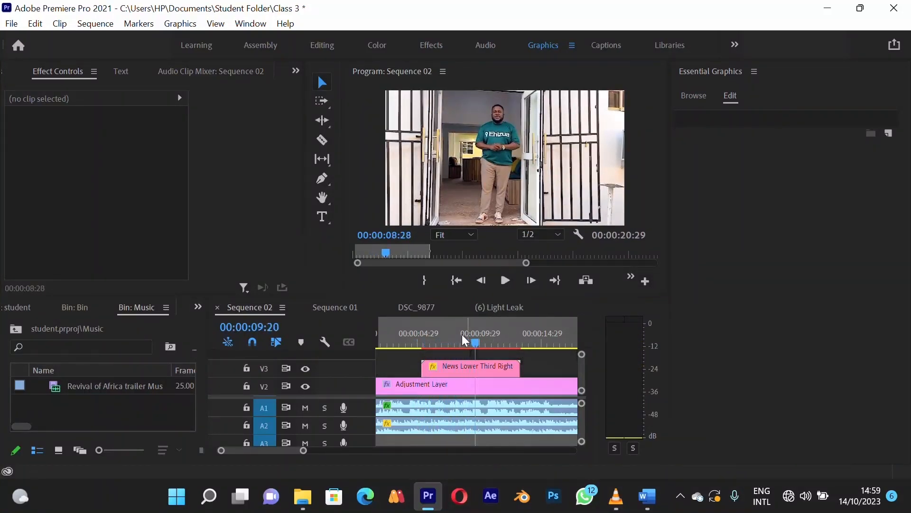
drag(463, 334, 423, 337)
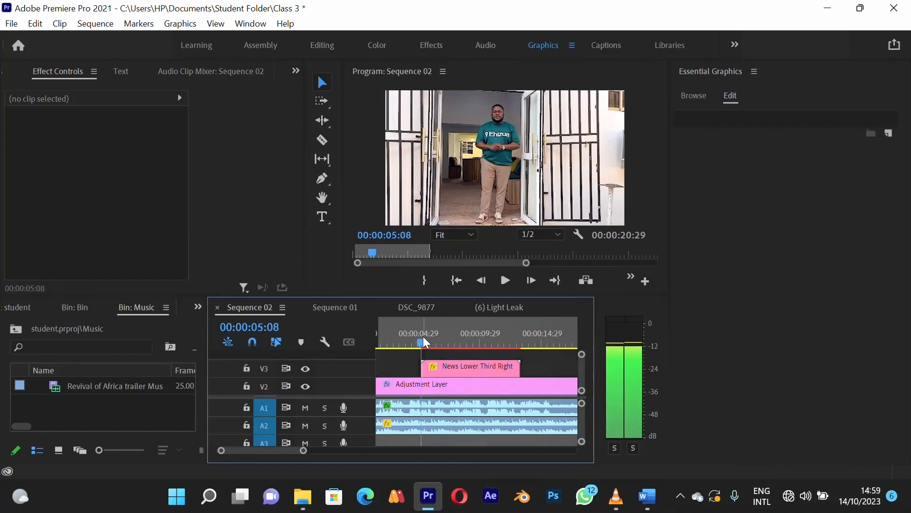
key(i)
drag(515, 342, 522, 340)
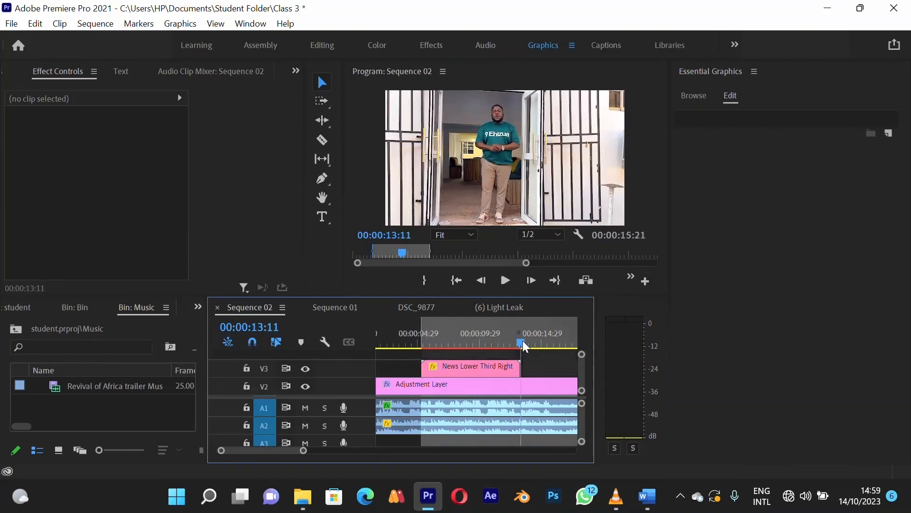
key(o)
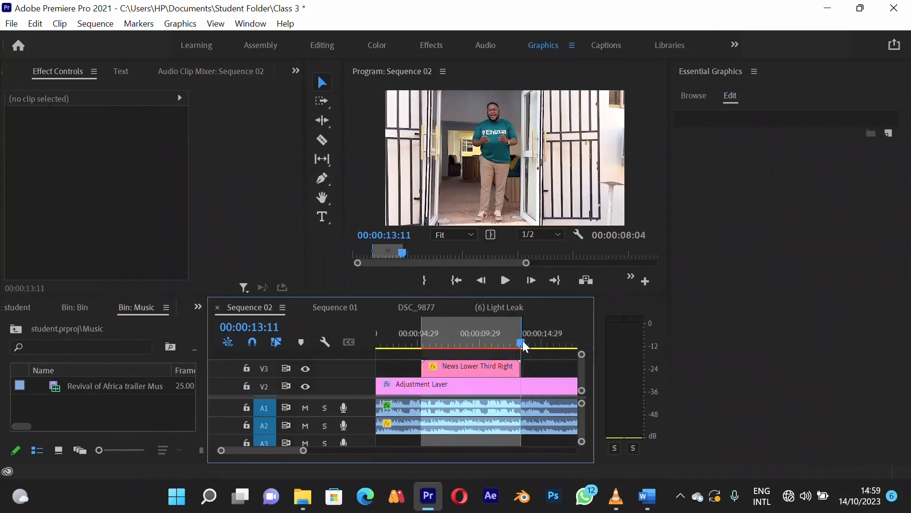
click(469, 344)
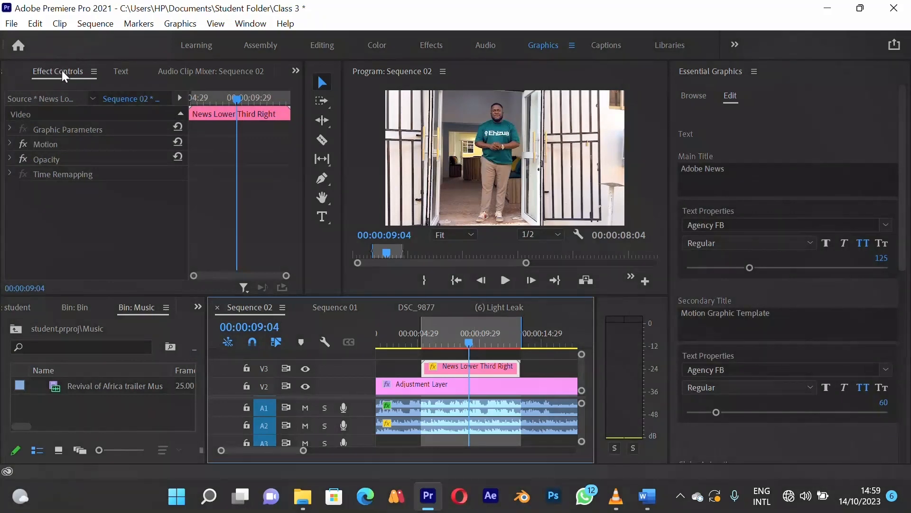
Set the lower third's Motion Scale to 50 in Effect Controls.
click(82, 137)
click(72, 146)
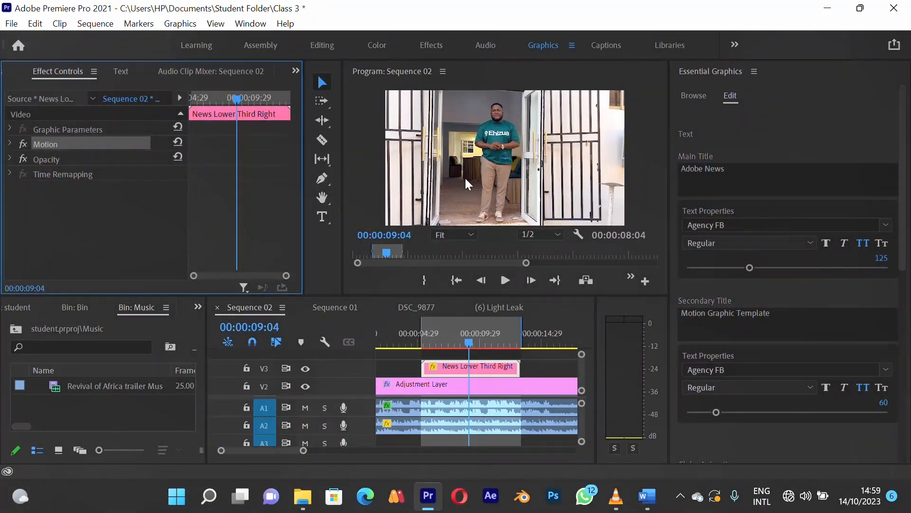
click(10, 145)
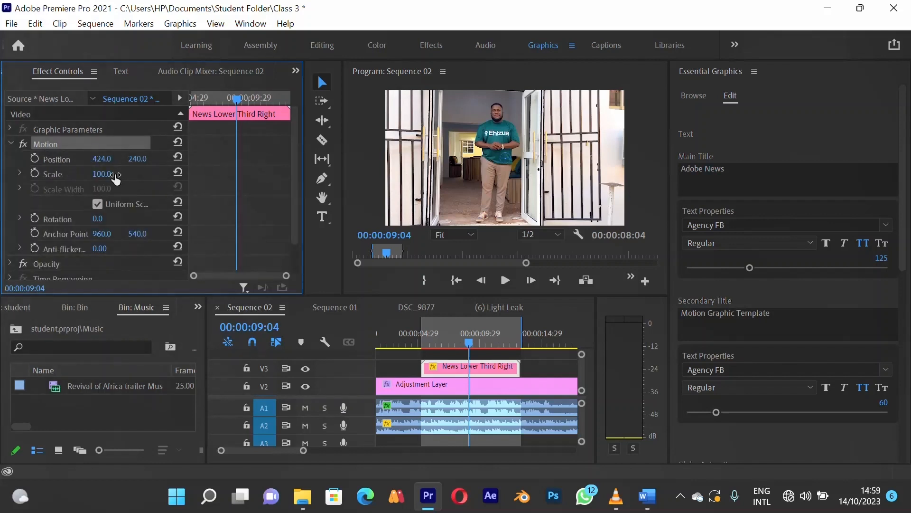
mouse_move(78, 185)
mouse_down()
mouse_move(64, 189)
mouse_move(75, 190)
mouse_up()
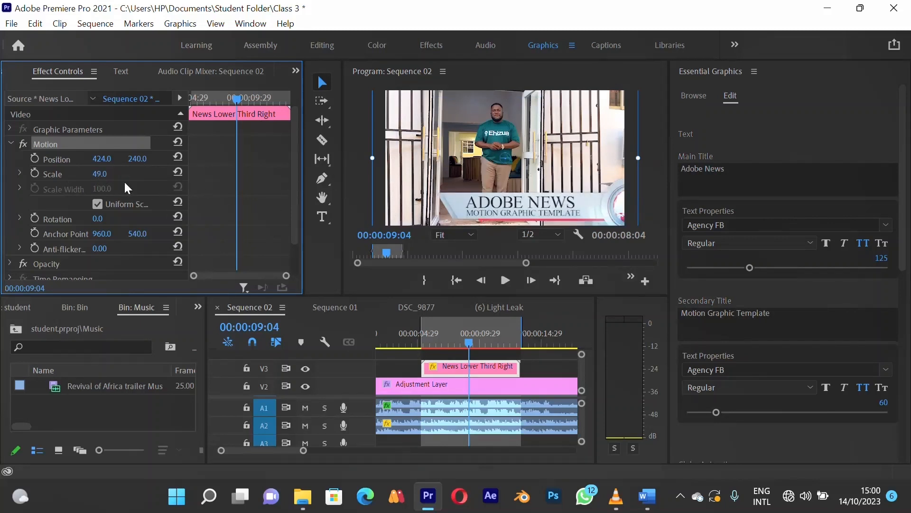
mouse_move(100, 181)
mouse_down()
mouse_move(92, 182)
mouse_move(104, 177)
mouse_up()
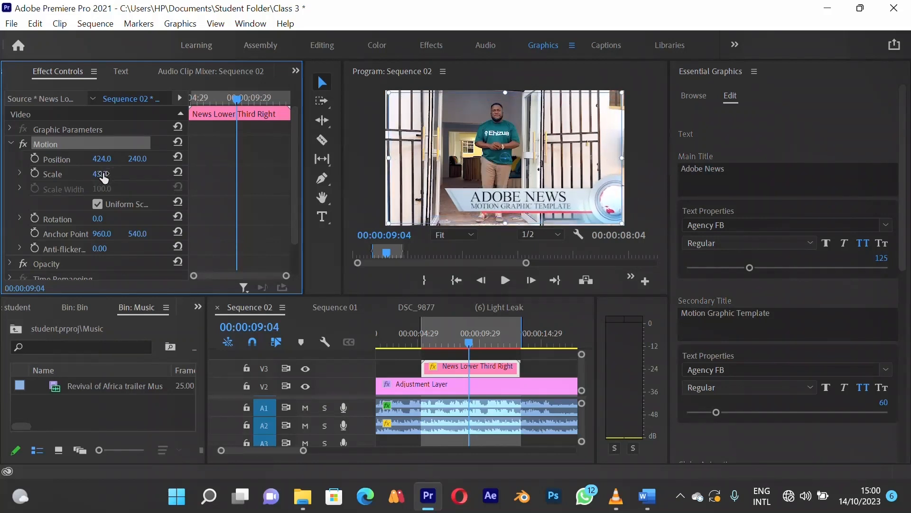
click(104, 176)
text(50)
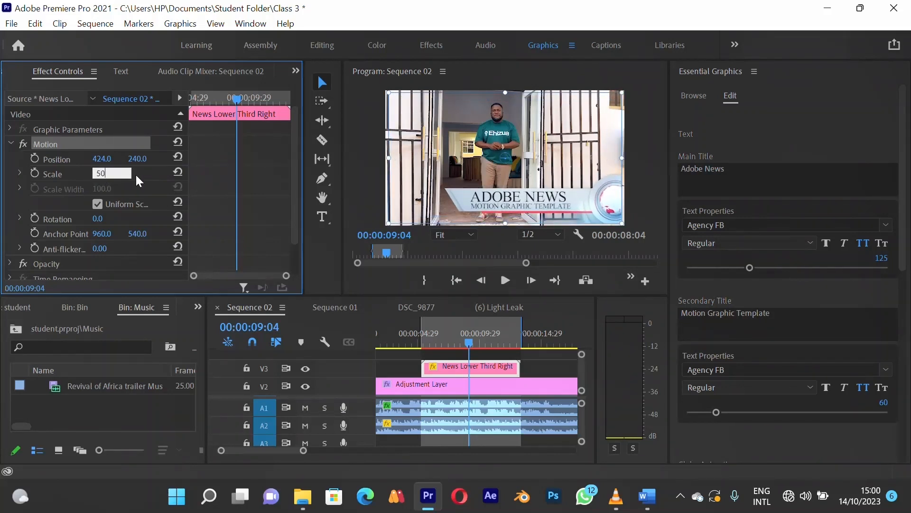
key(Return)
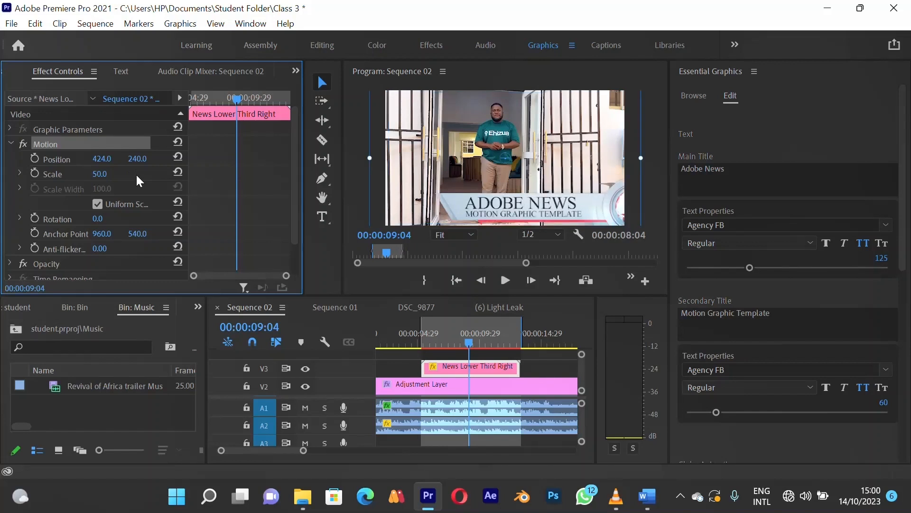
Move the lower third higher in the frame and scrub back to review it.
drag(555, 204, 547, 197)
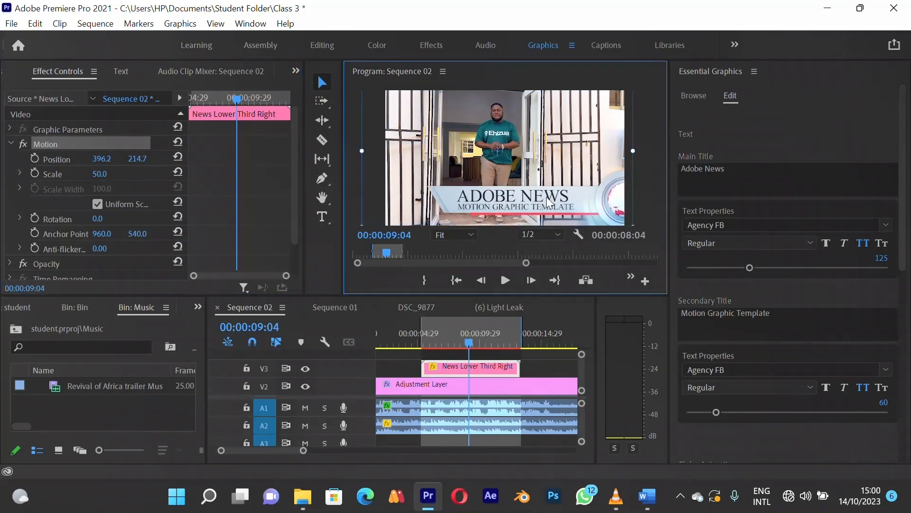
click(570, 370)
drag(449, 334, 422, 335)
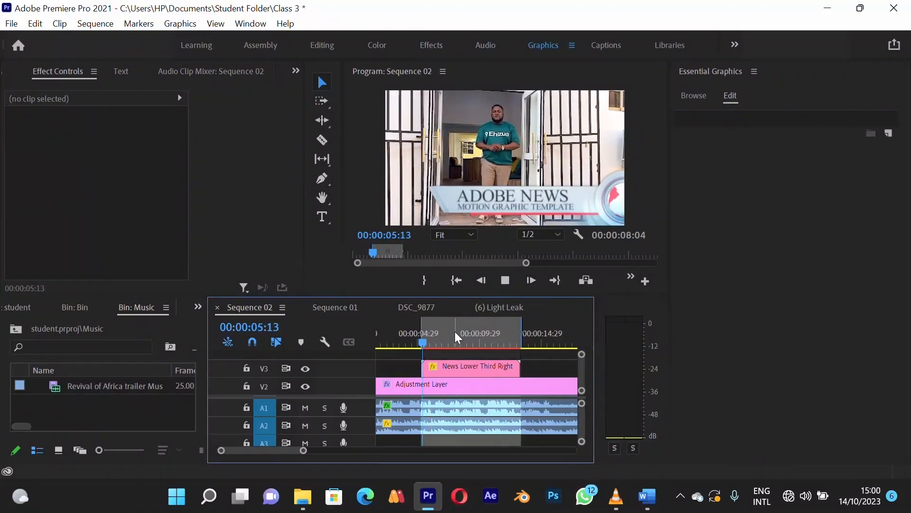
Retype the lower third's main title as the presenter's name and the secondary title as their CEO title.
key(space)
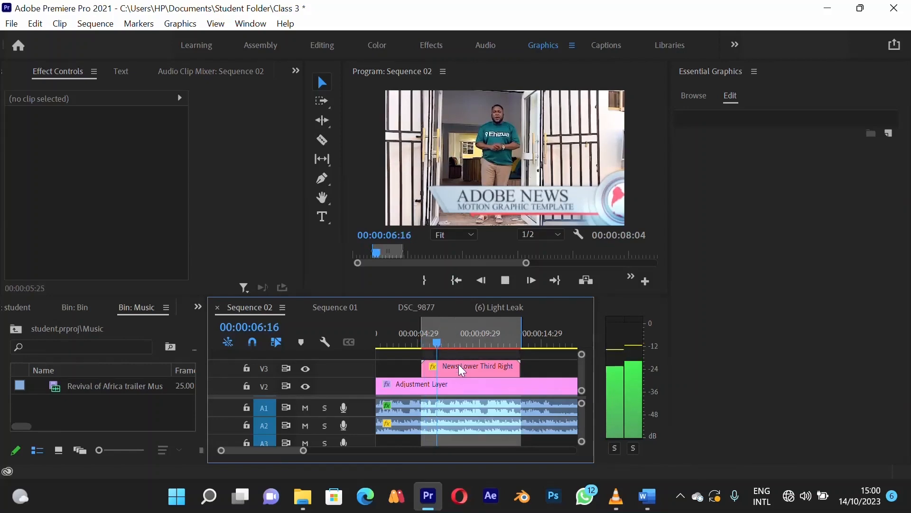
key(space)
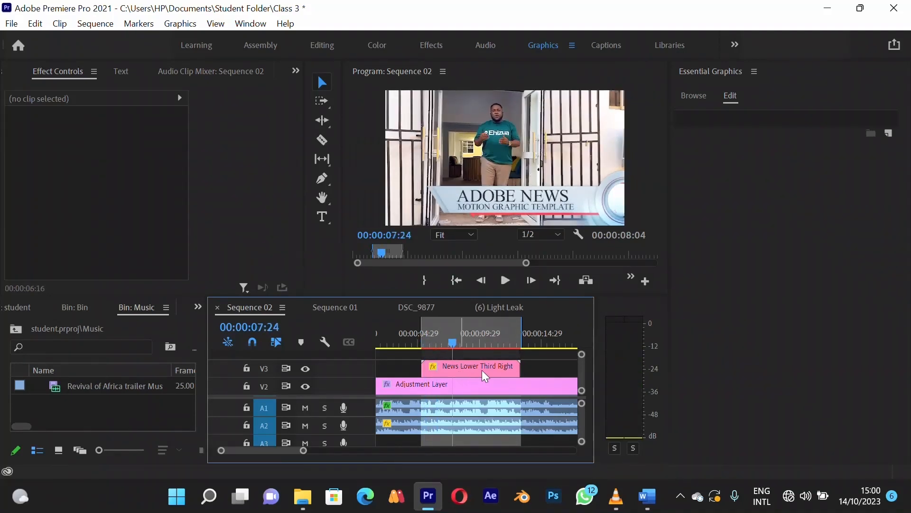
click(483, 369)
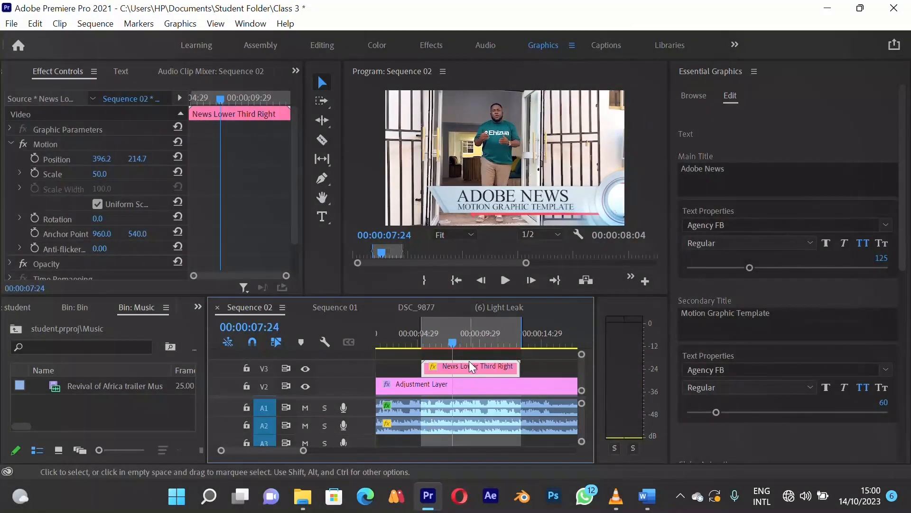
click(759, 175)
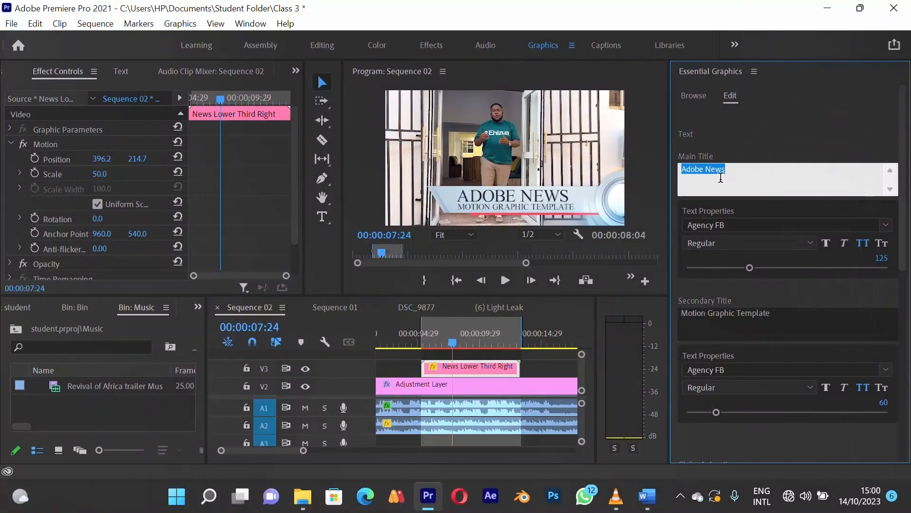
text(Matht)
text(thi)
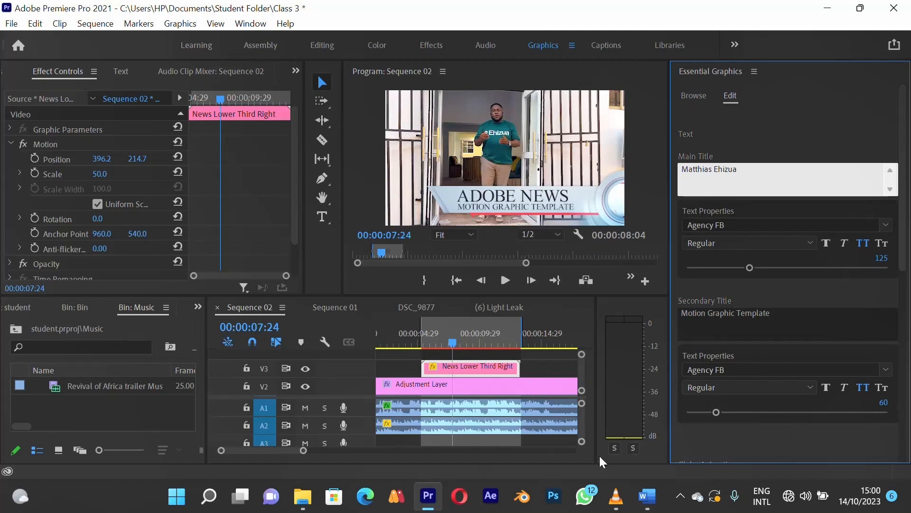
click(762, 335)
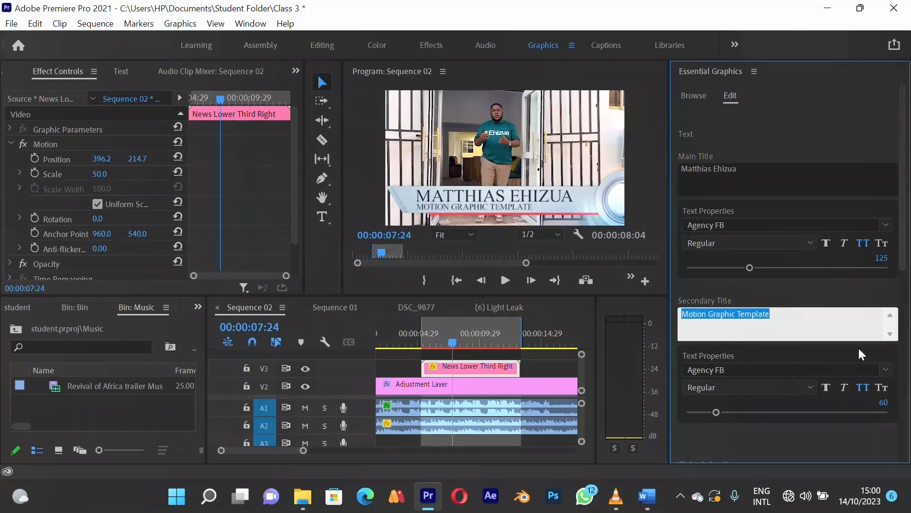
text(Ceo)
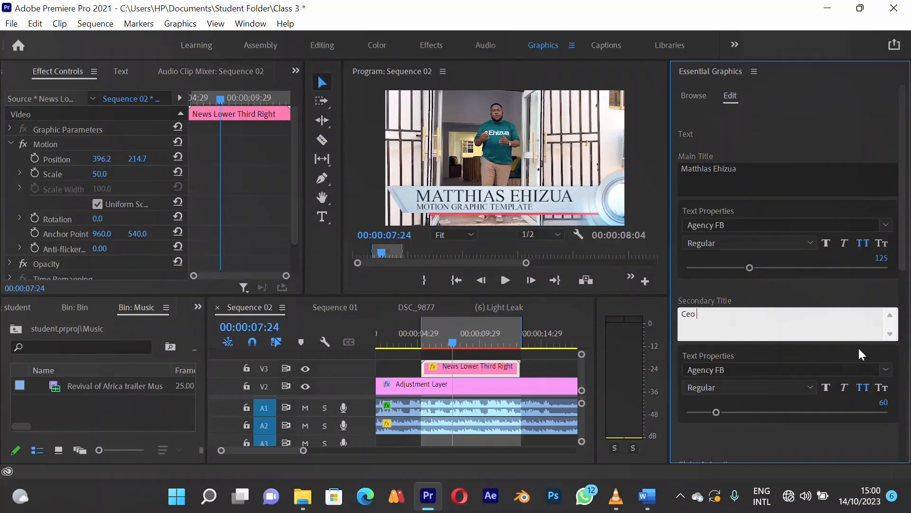
text( Ehizuahub)
Commit the secondary title, scale the lower third to 43, and move it right and lower.
click(730, 288)
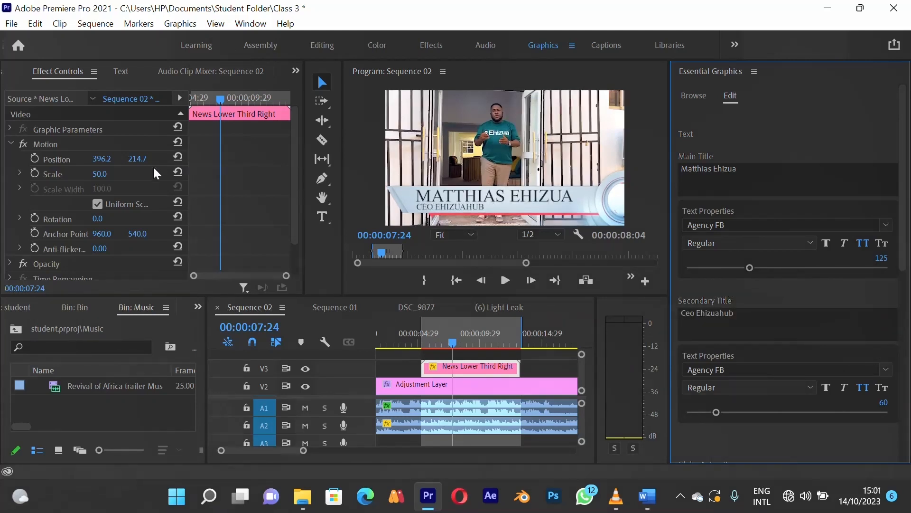
click(99, 180)
drag(99, 181, 90, 185)
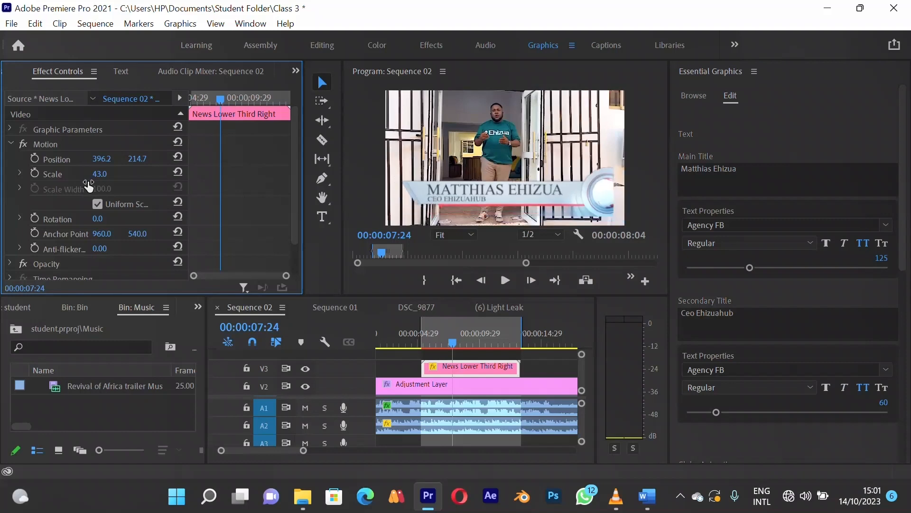
click(90, 143)
drag(544, 188, 549, 198)
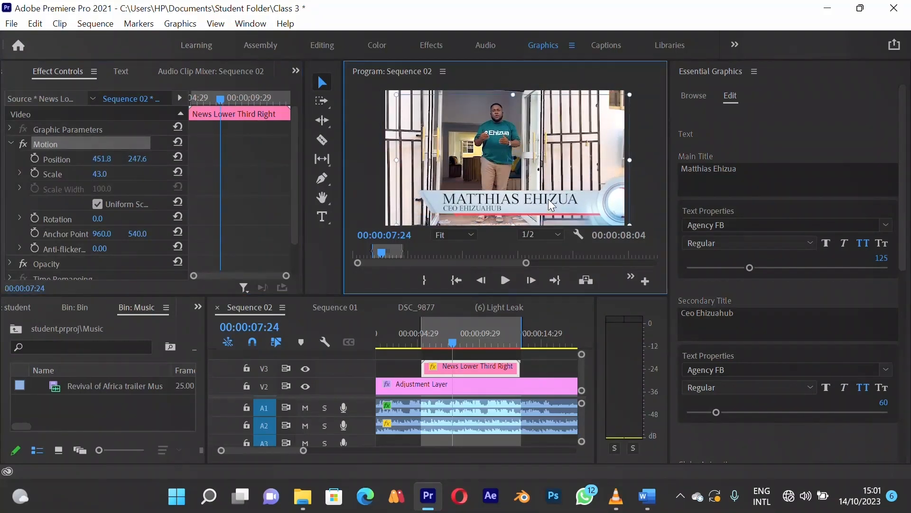
Extend the work area earlier and play back the resized lower third.
click(539, 369)
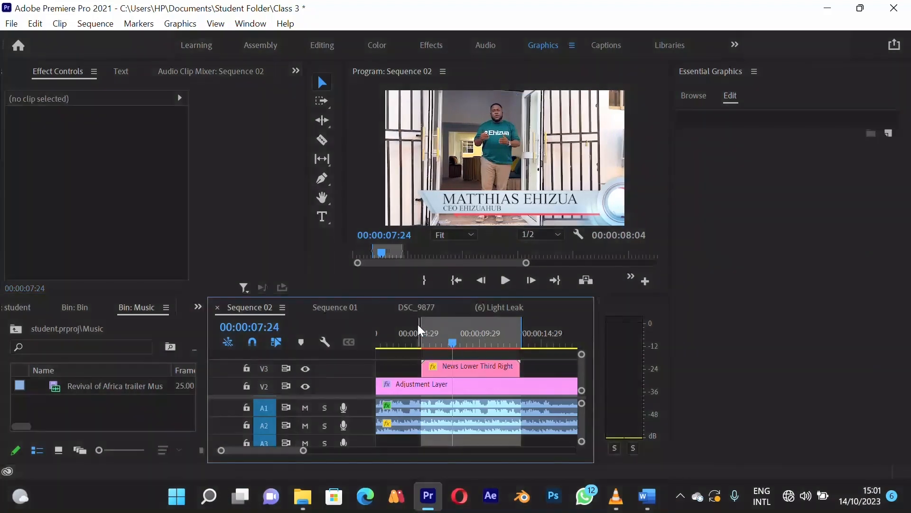
mouse_move(421, 327)
mouse_down()
mouse_move(404, 331)
mouse_move(439, 340)
mouse_move(415, 340)
mouse_up()
key(space)
key(space)
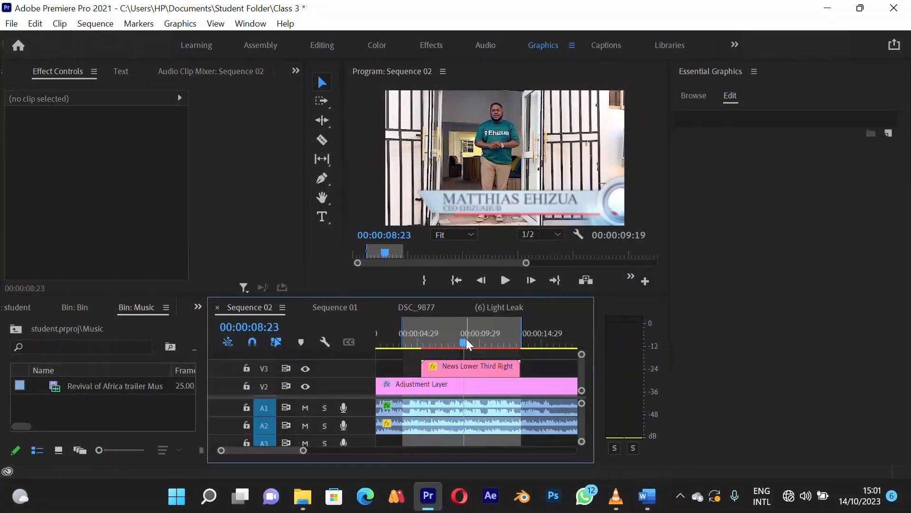
click(422, 338)
drag(423, 338, 455, 341)
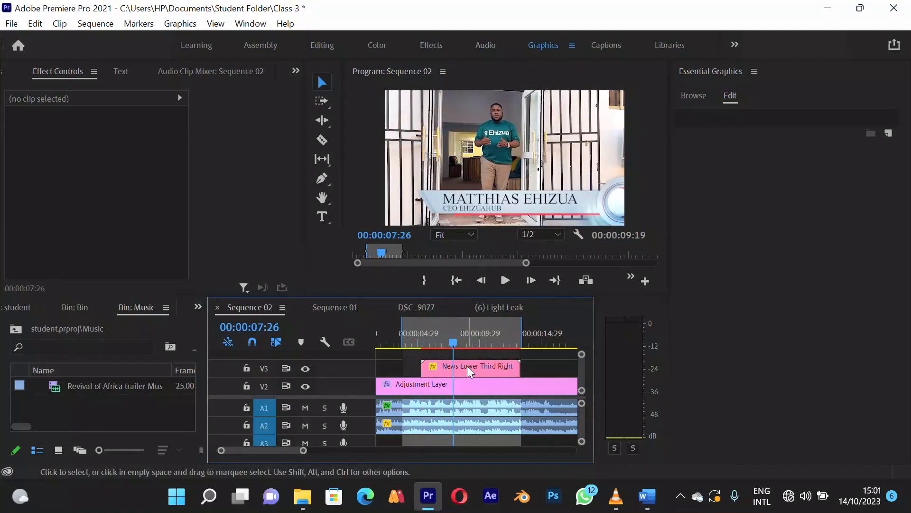
Find Static Lower Third 2 in My Templates and drop it onto V3 after the news lower third.
click(607, 151)
click(700, 95)
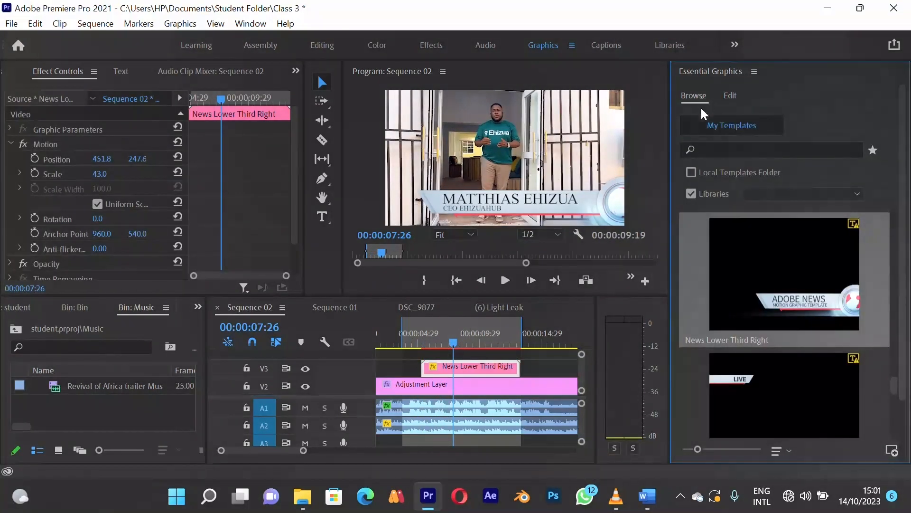
scroll(738, 277, down, 3)
scroll(750, 301, up, 2)
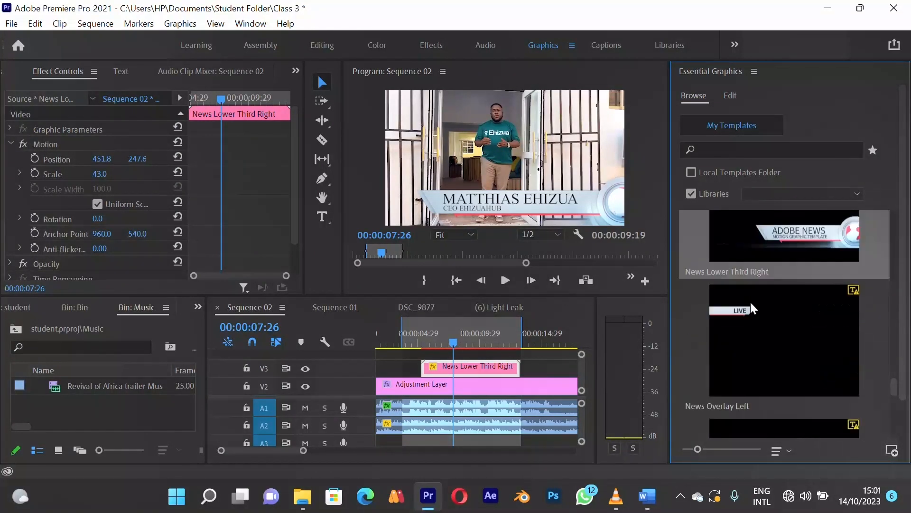
scroll(751, 311, down, 4)
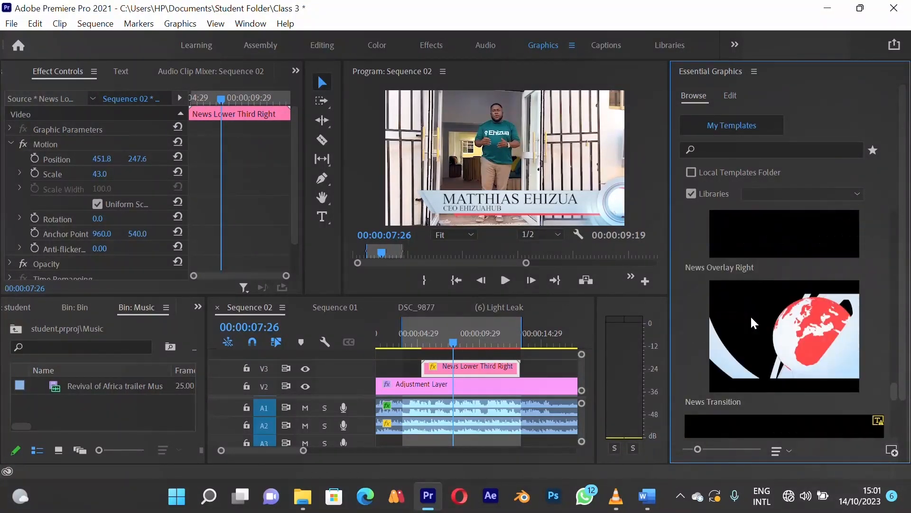
scroll(750, 314, down, 4)
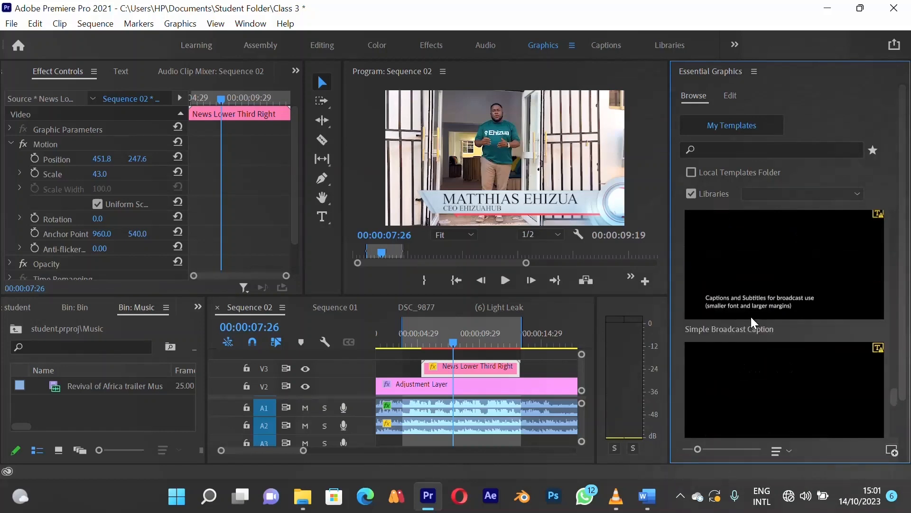
scroll(753, 317, down, 5)
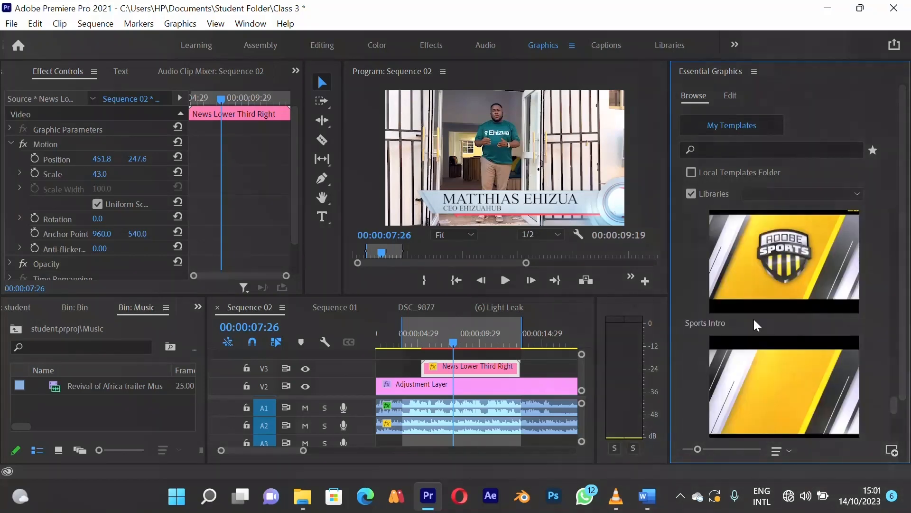
scroll(755, 321, down, 4)
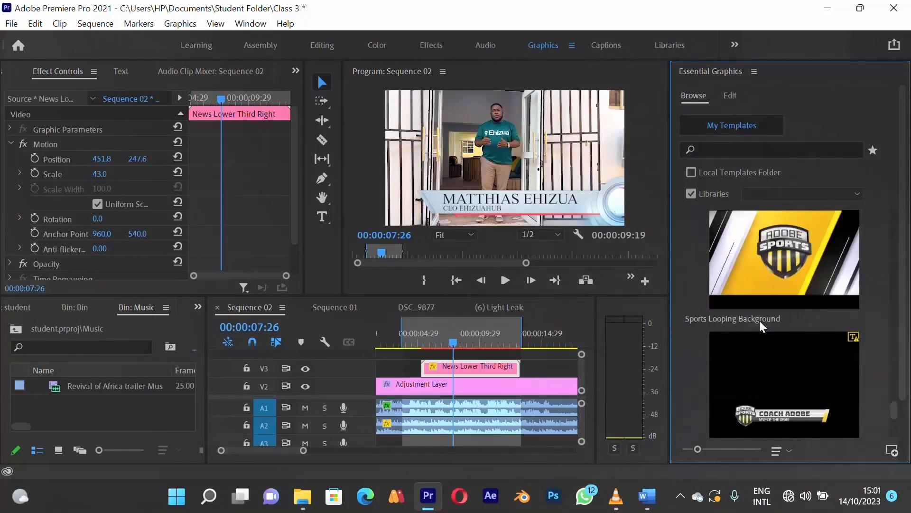
scroll(760, 321, down, 5)
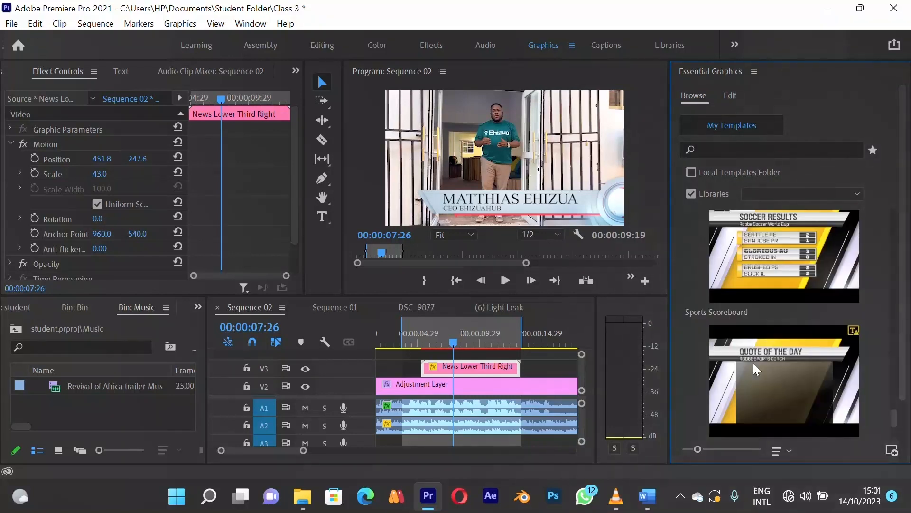
scroll(753, 363, down, 4)
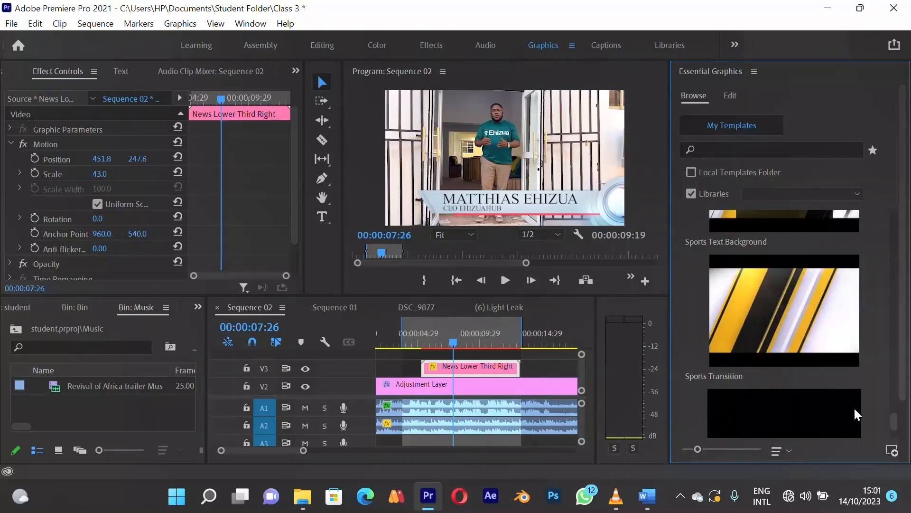
drag(895, 423, 895, 428)
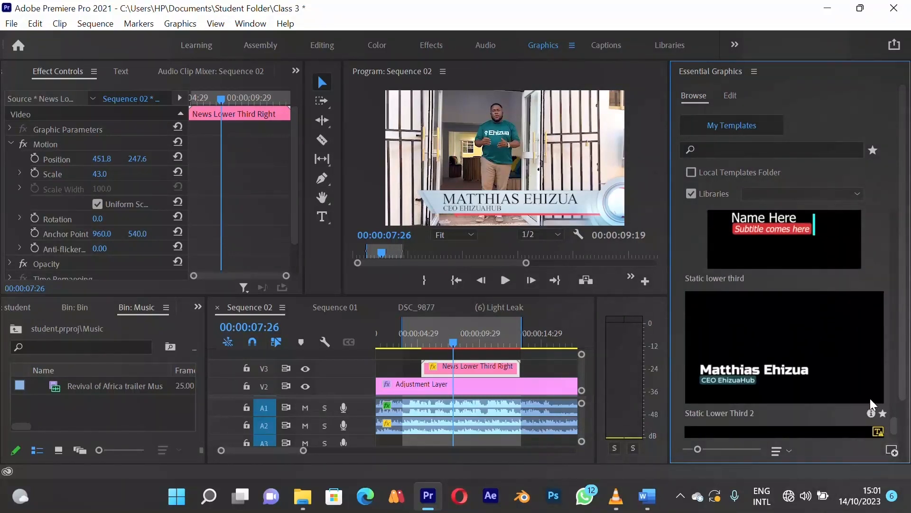
scroll(815, 356, up, 2)
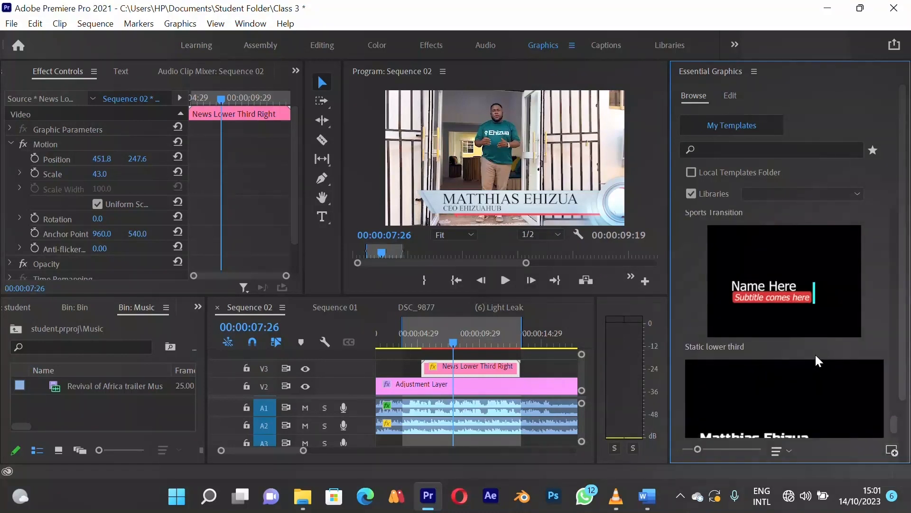
scroll(816, 355, down, 2)
scroll(814, 352, down, 1)
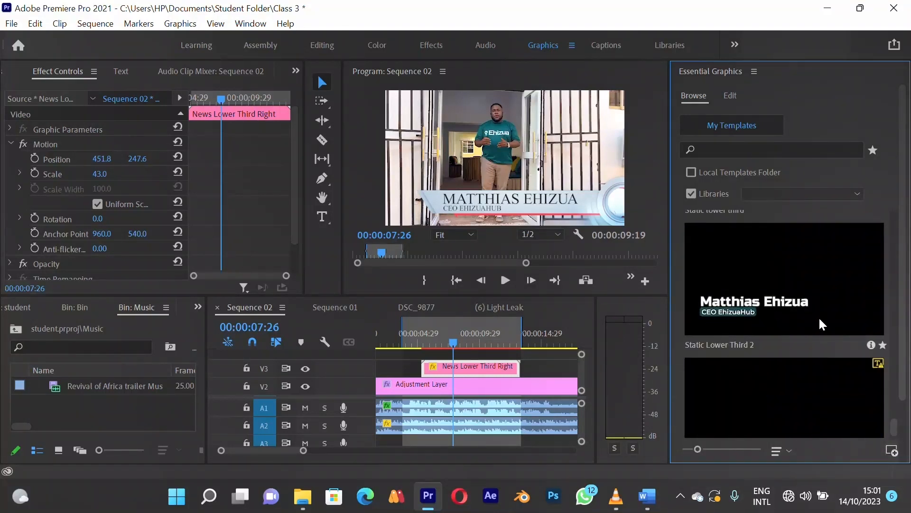
scroll(819, 316, down, 1)
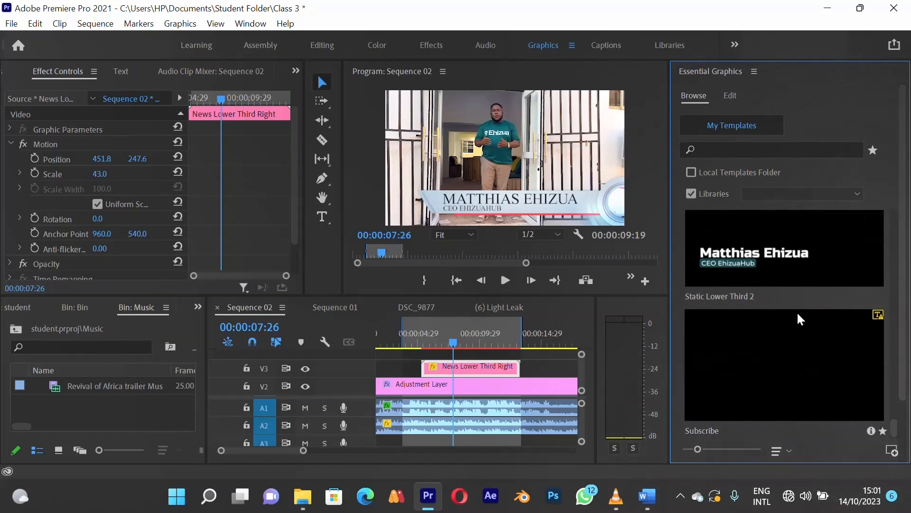
drag(766, 256, 556, 338)
Delete both the Static Lower Third 2 and News Lower Third Right clips from V3.
click(560, 366)
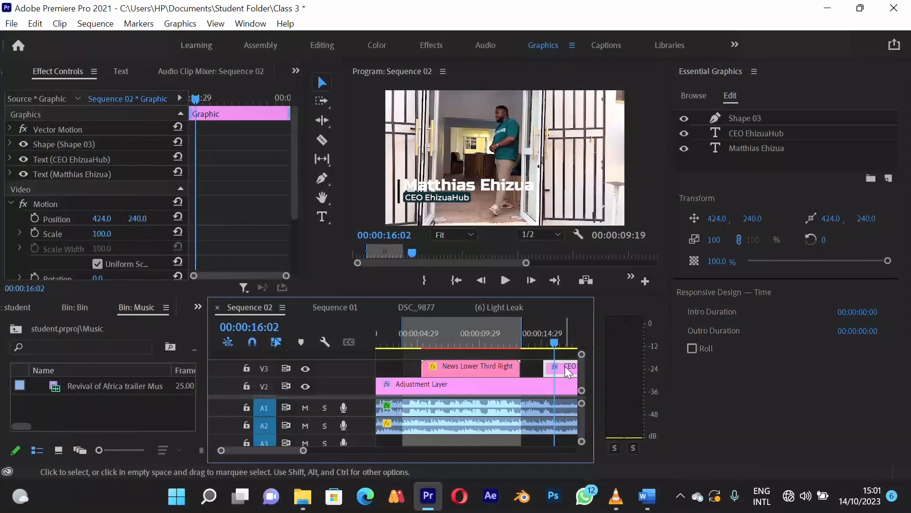
key(Delete)
click(486, 367)
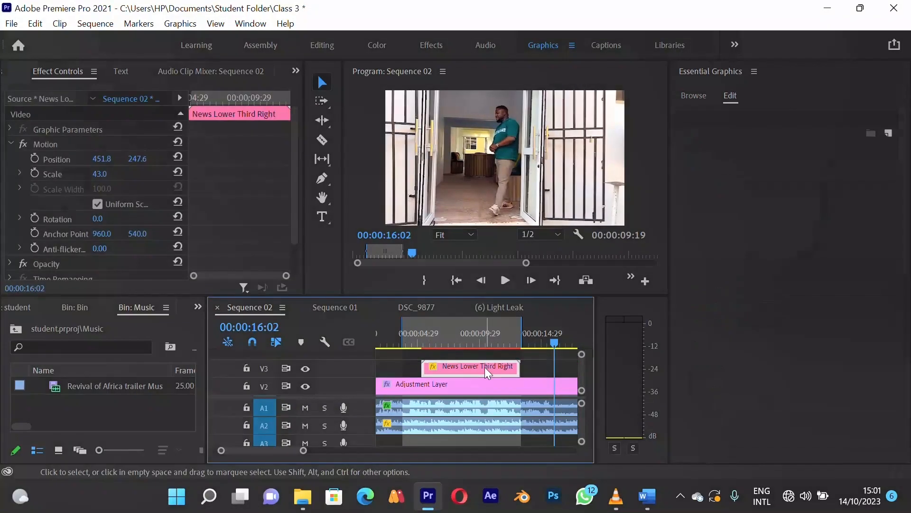
key(Delete)
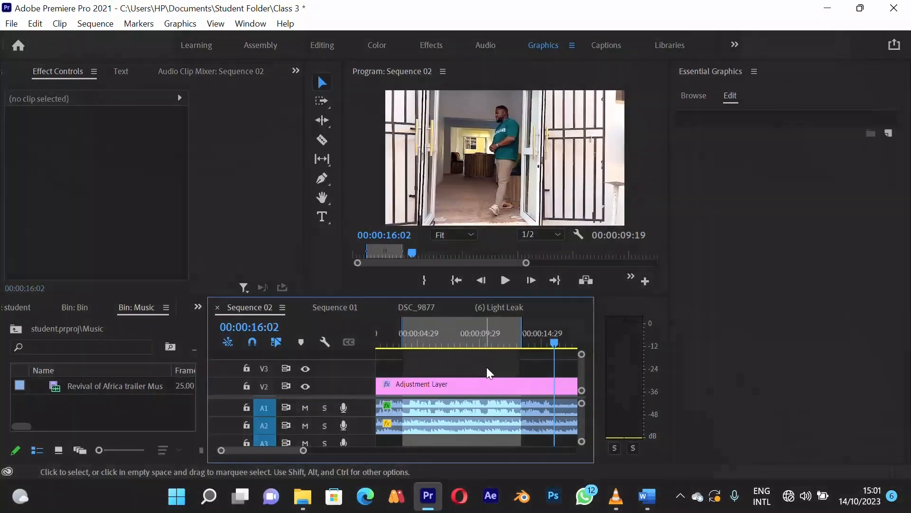
Clear the sequence's In and Out points and return the playhead to the start.
right_click(402, 336)
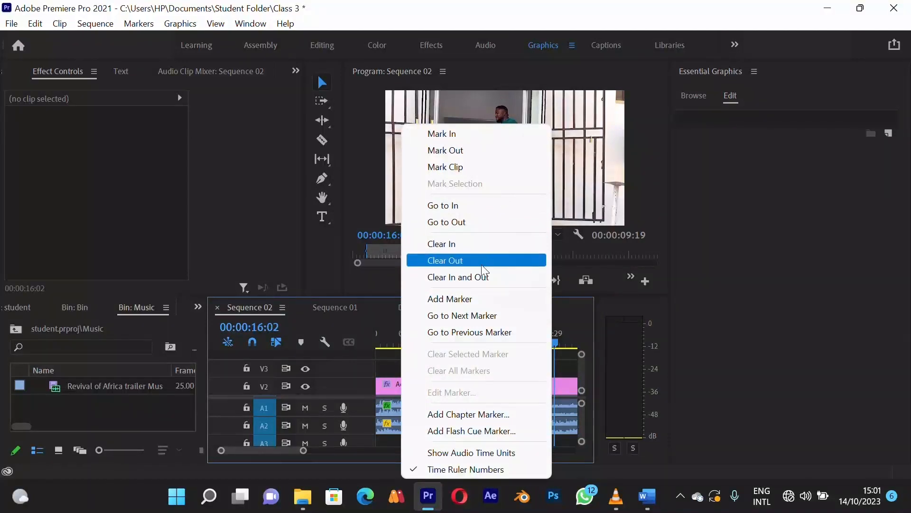
click(485, 277)
drag(412, 338, 298, 349)
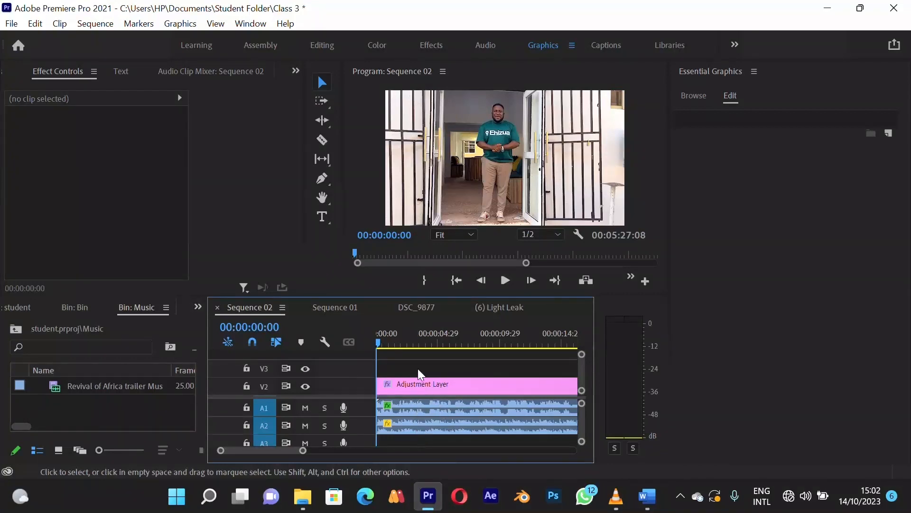
Save the project with Ctrl+S, with V3 of Sequence 02 now empty.
key(ctrl+s)
Maximize the timeline and select every clip in the sequence.
key(grave)
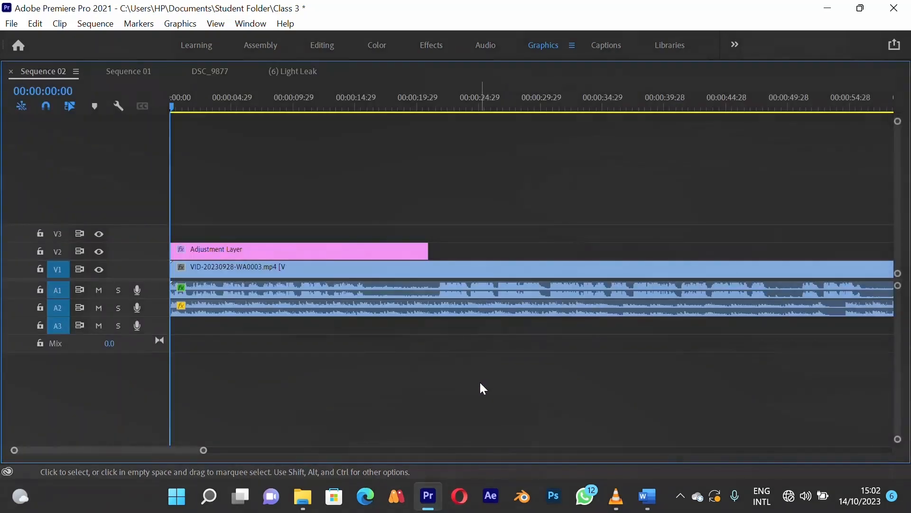
click(407, 313)
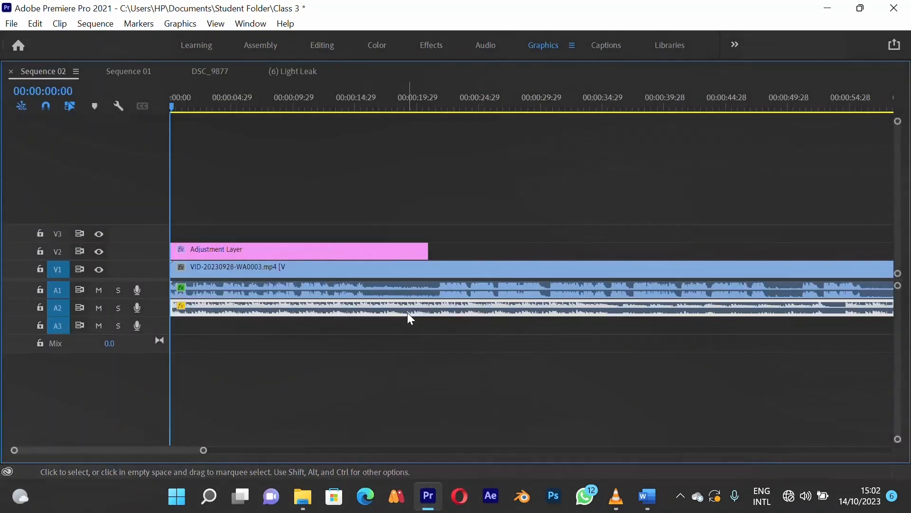
shift+click(347, 285)
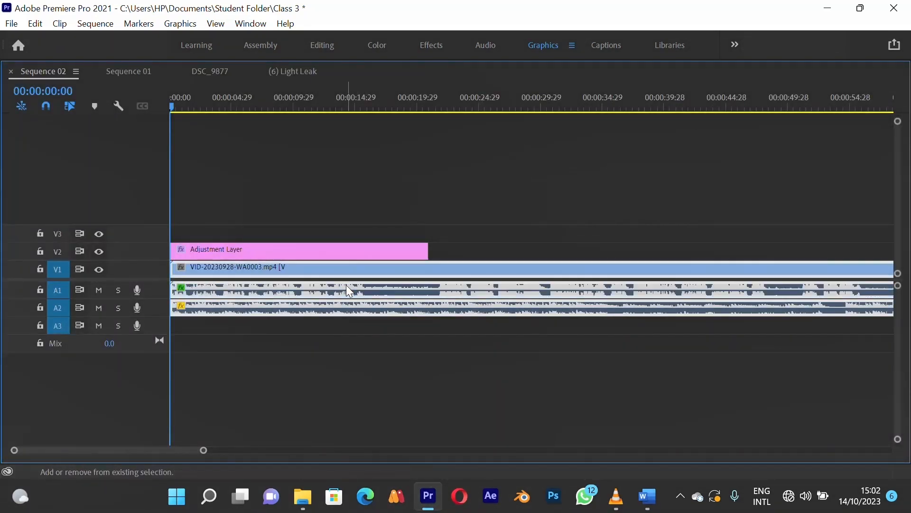
shift+click(338, 259)
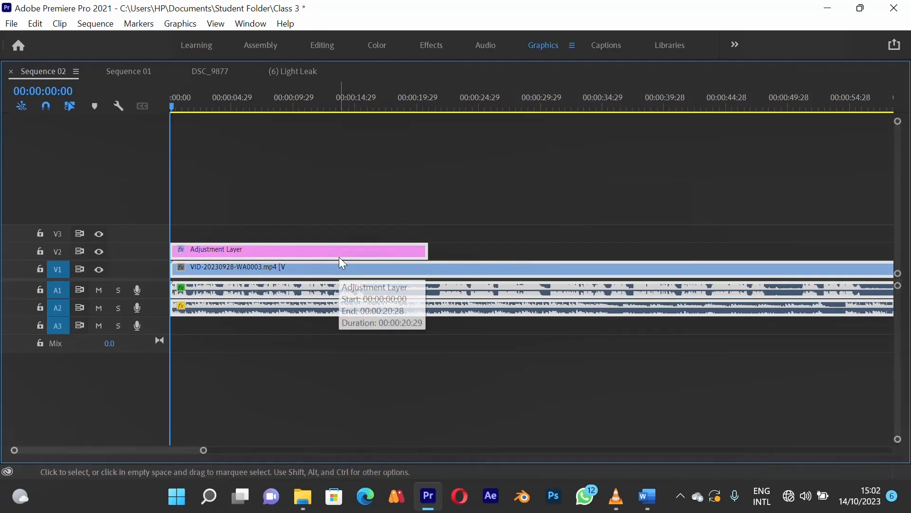
click(352, 372)
key(ctrl+a)
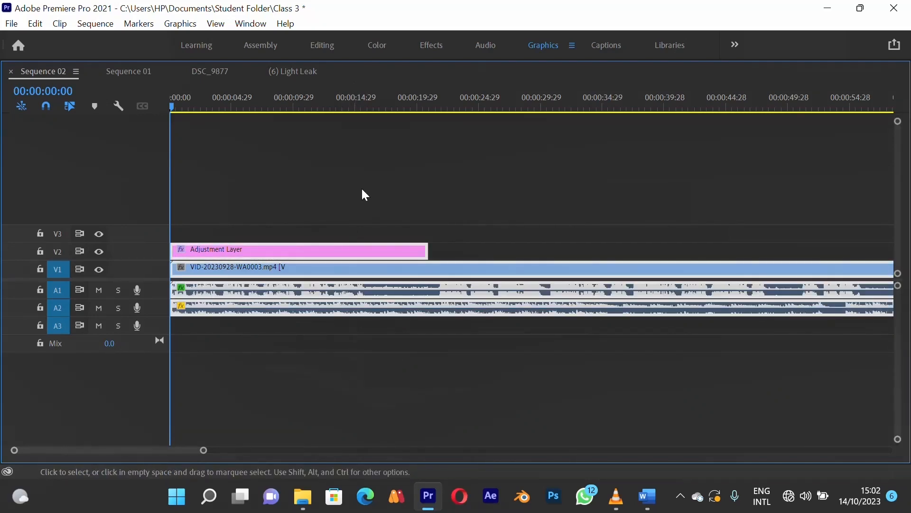
Nest the selected clips into a sequence named '`First Take' (stray backtick included).
right_click(280, 250)
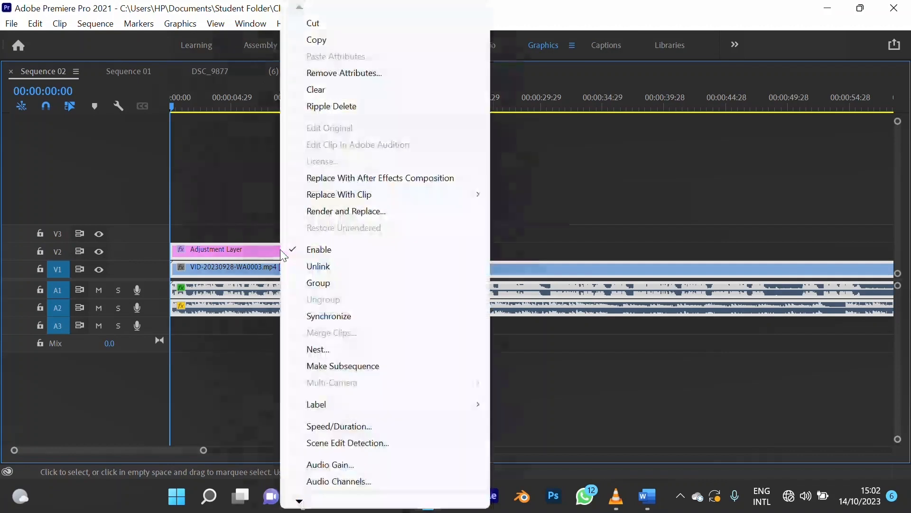
click(338, 349)
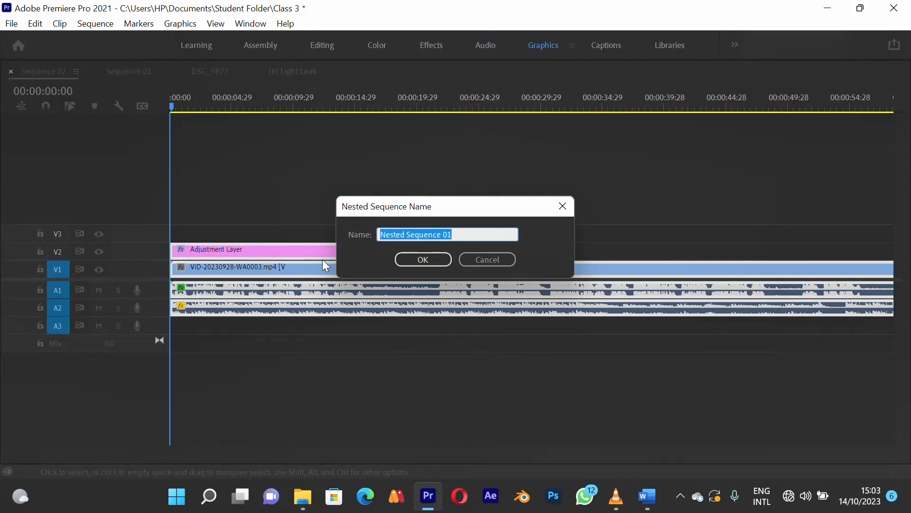
text(`First)
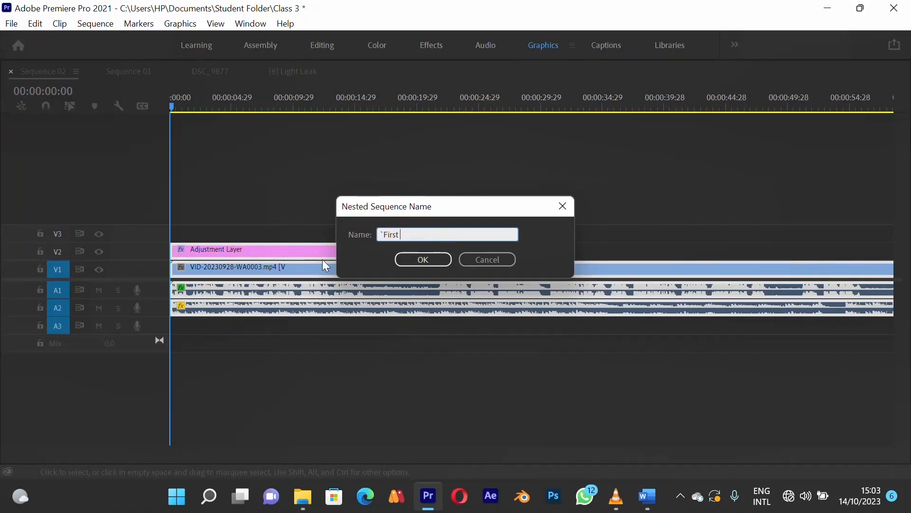
text( Take)
click(423, 260)
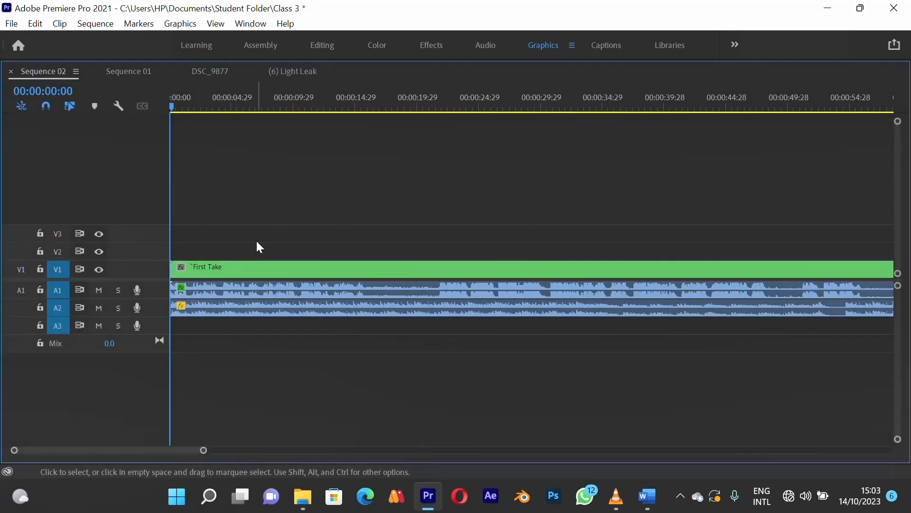
Undo the mis-named nest, re-nest the clips as 'First Take', and restore the timeline size.
key(ctrl+z)
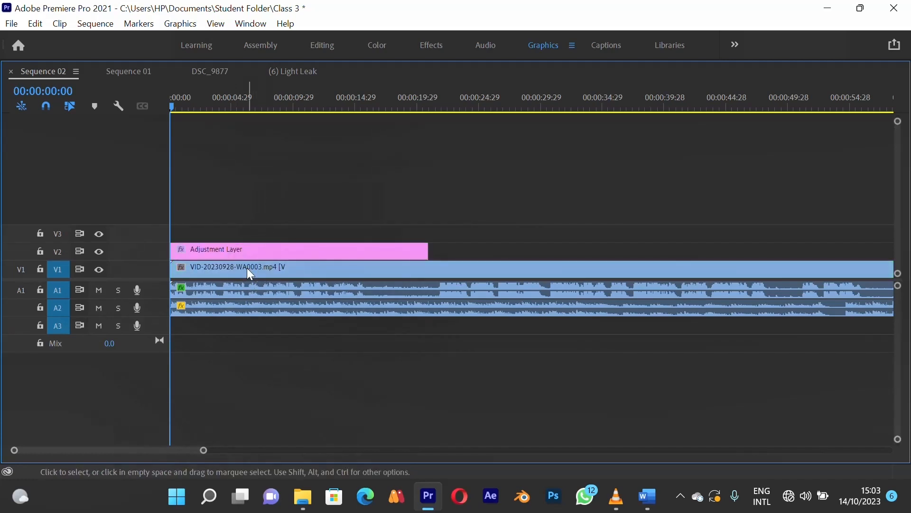
right_click(286, 266)
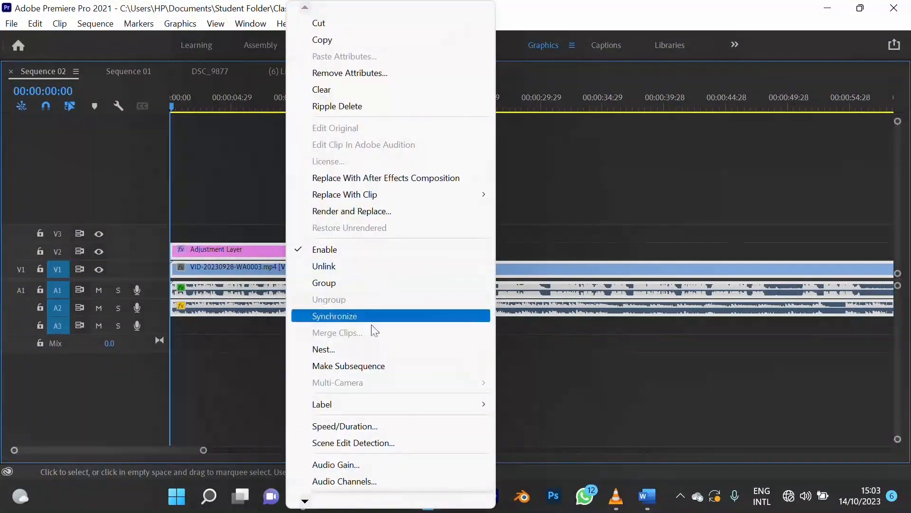
click(370, 344)
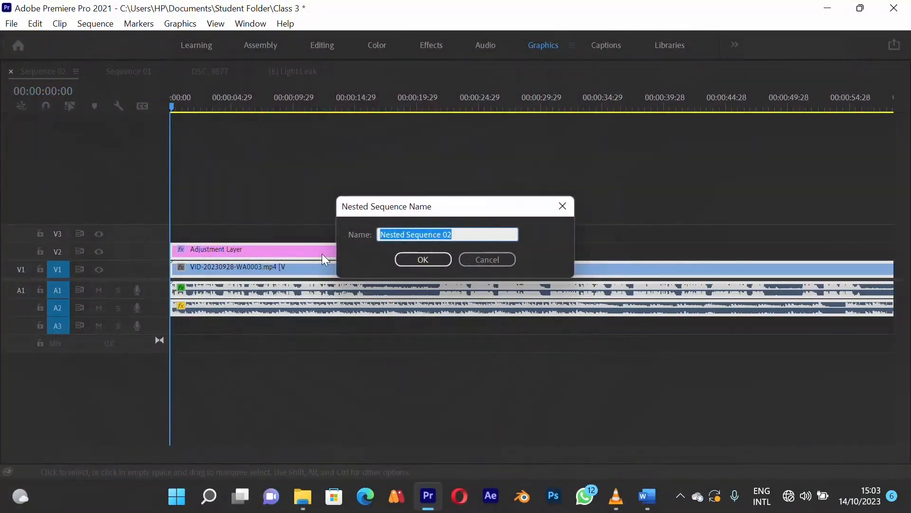
text(Fir)
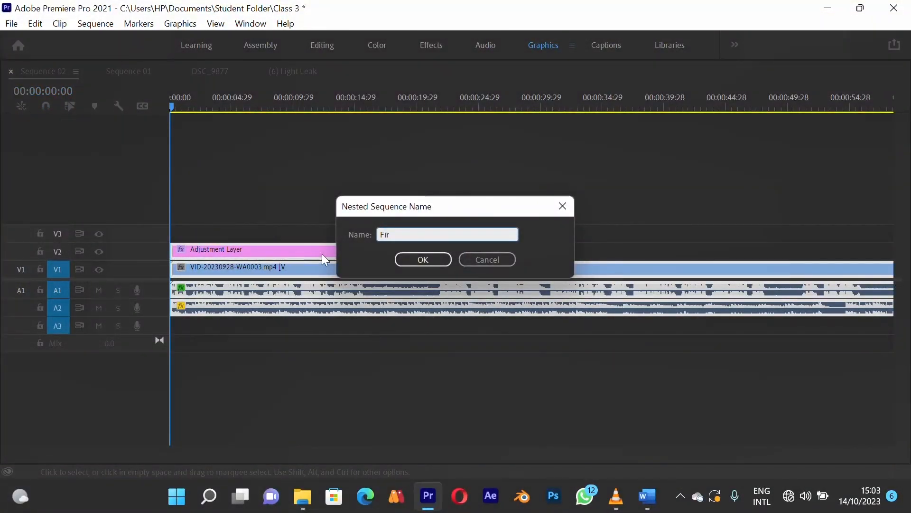
text(st Take)
click(443, 264)
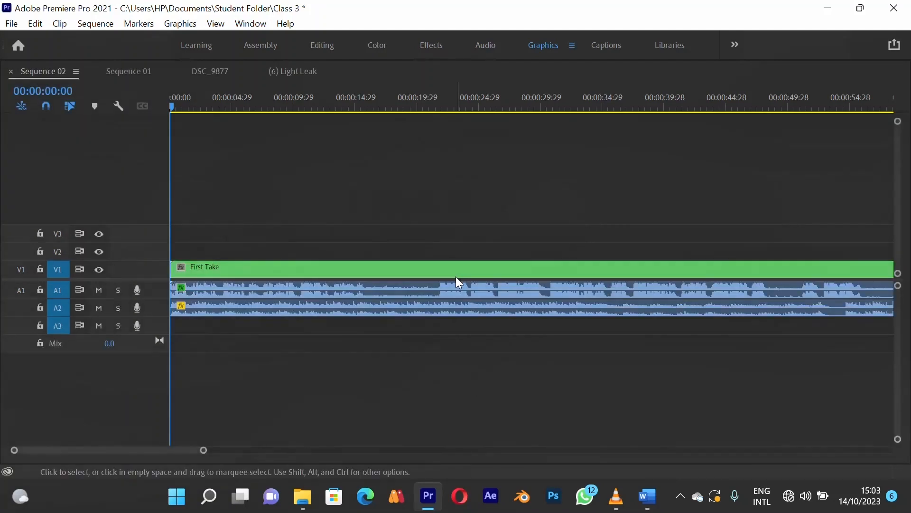
key(grave)
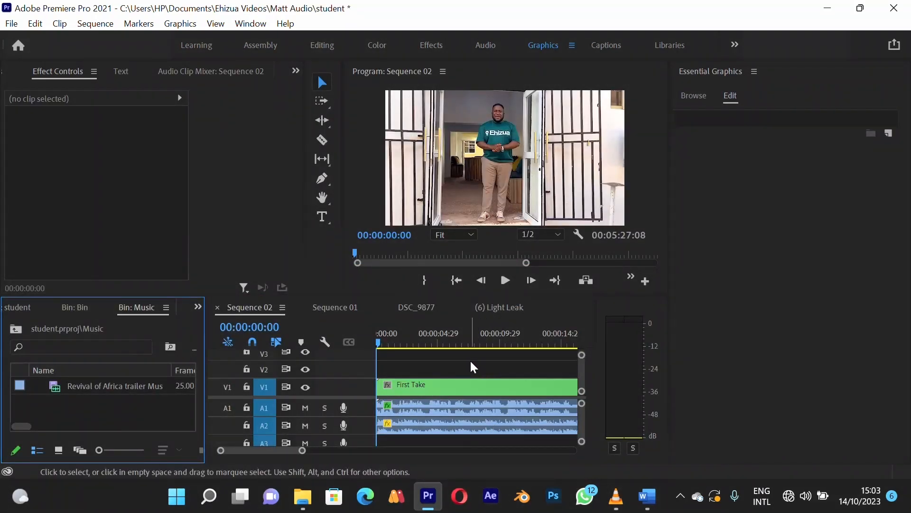
Add a V2 text title with the presenter's full name, nudge it down-left, and collapse its Motion properties.
click(432, 373)
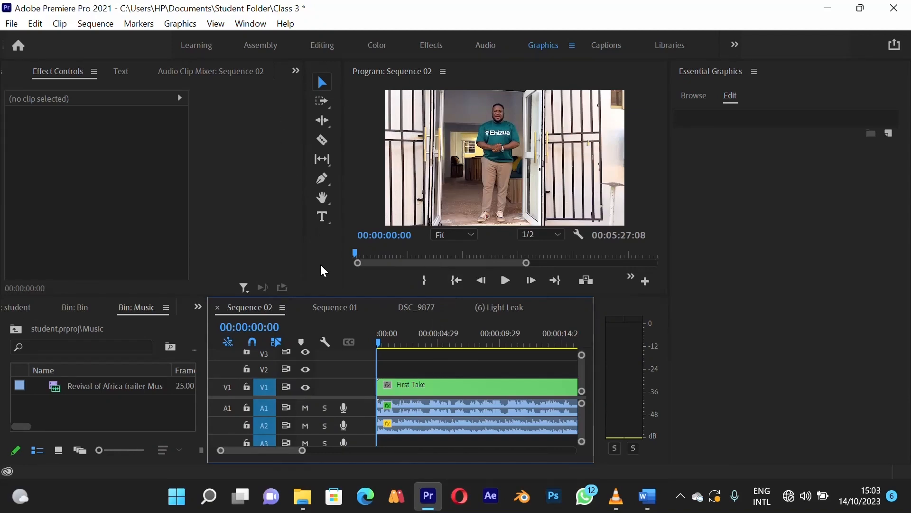
click(326, 218)
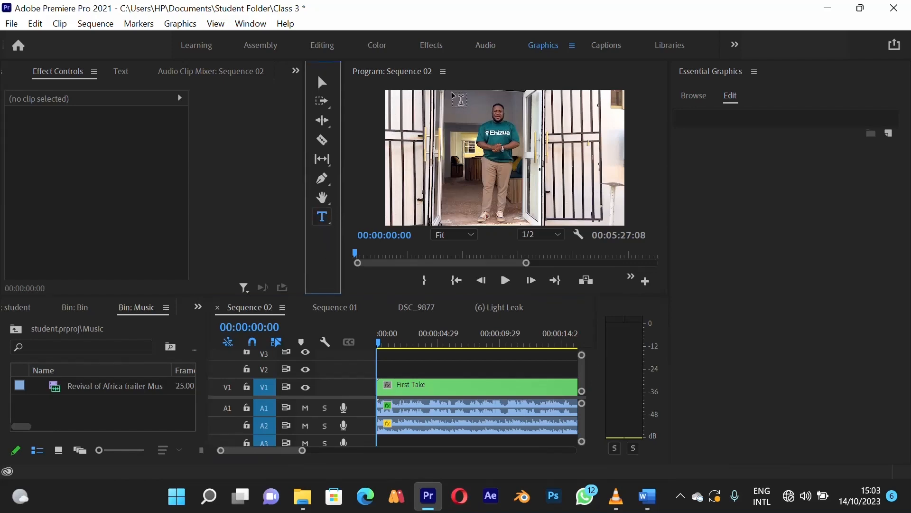
click(426, 177)
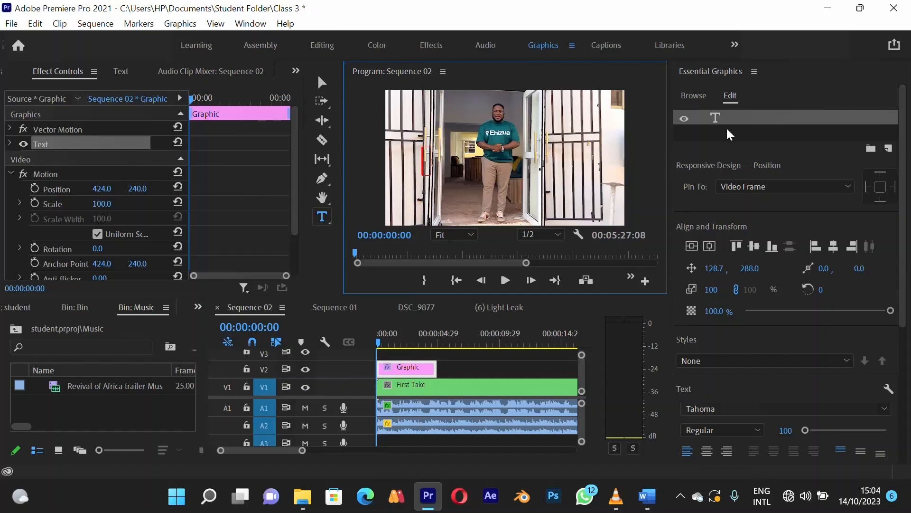
click(321, 44)
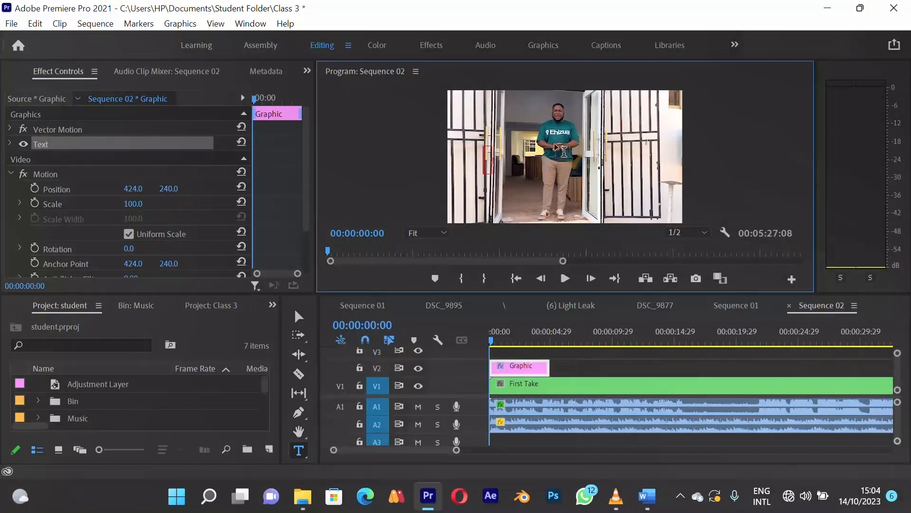
text(`M)
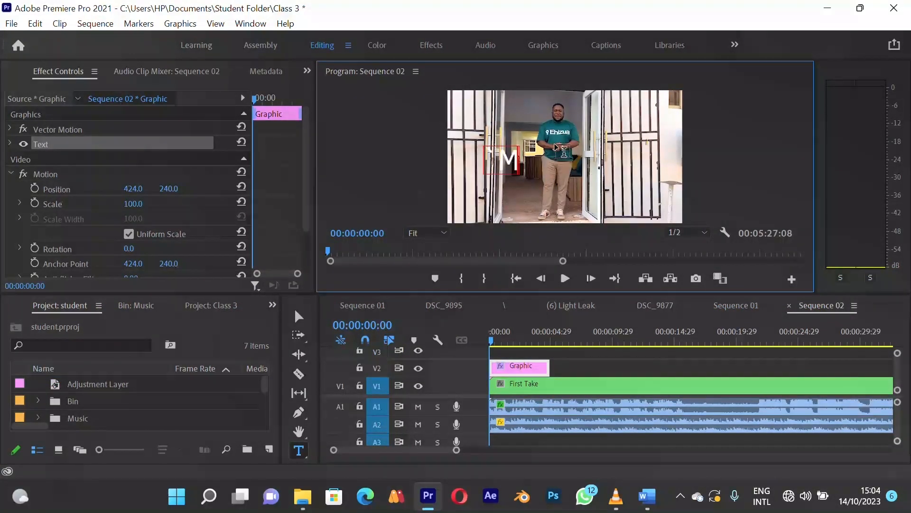
text(a)
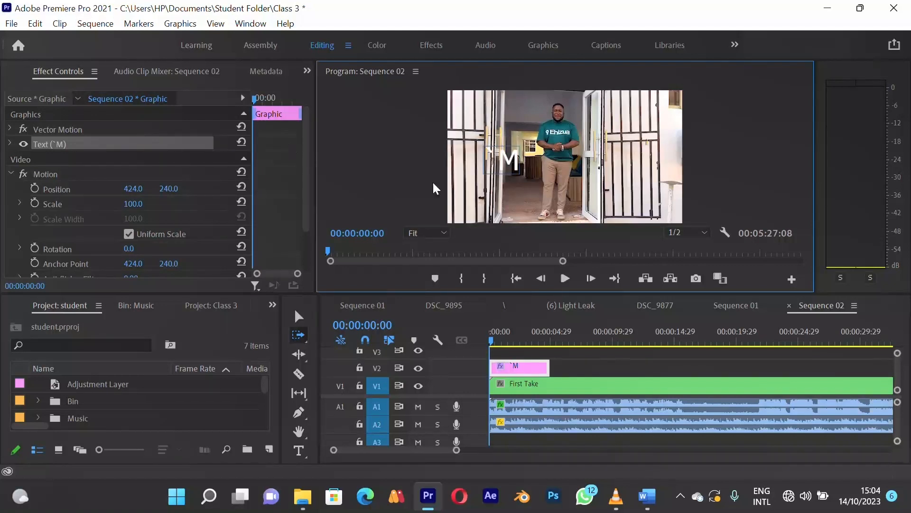
text(t)
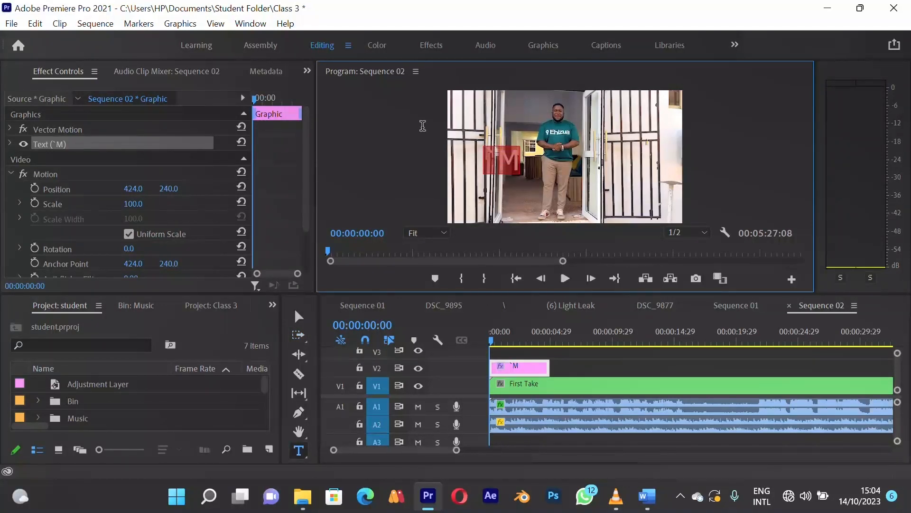
text(atth)
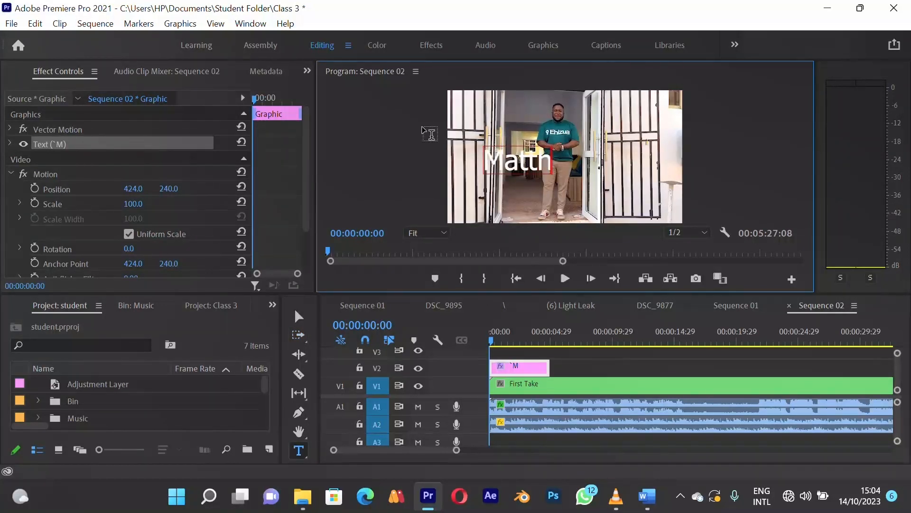
text(ias)
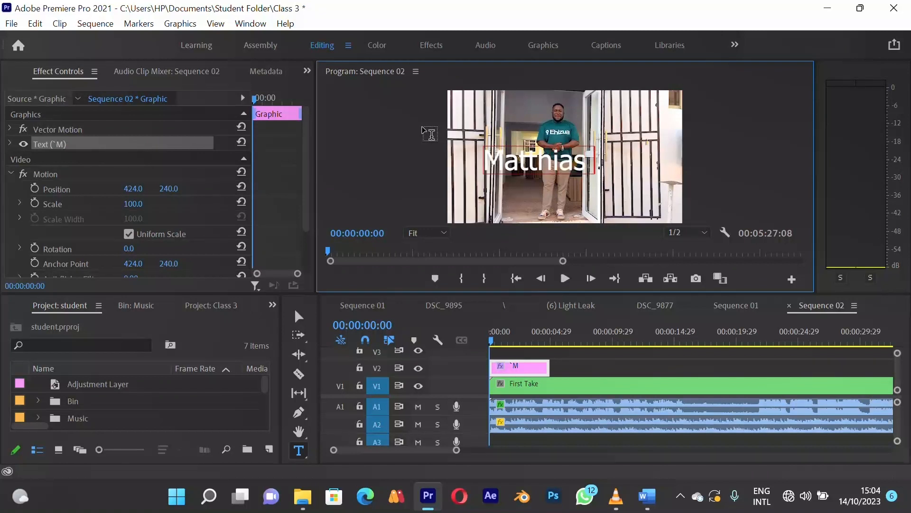
text( Ehi)
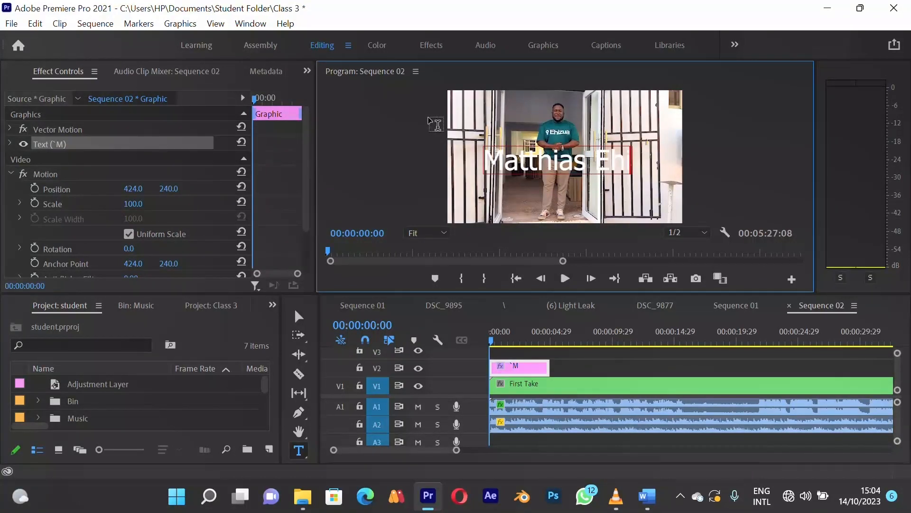
text(zua)
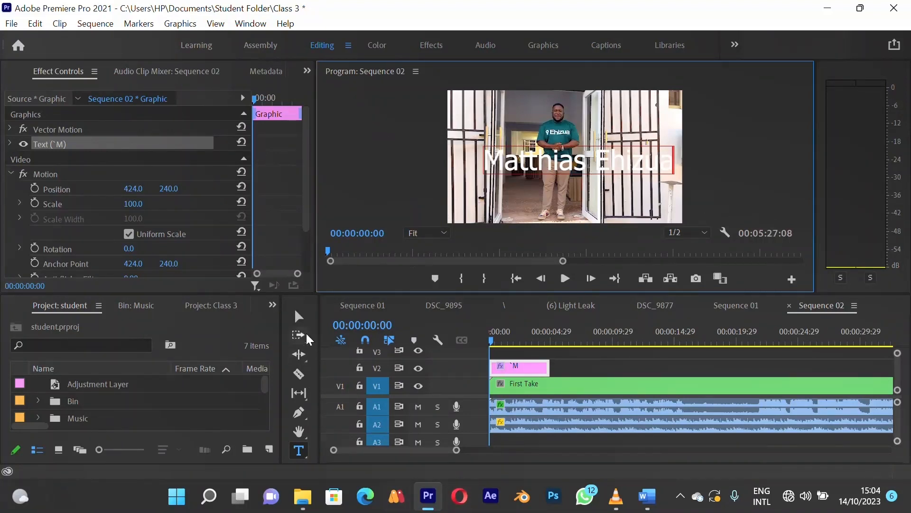
click(298, 316)
drag(552, 166, 536, 177)
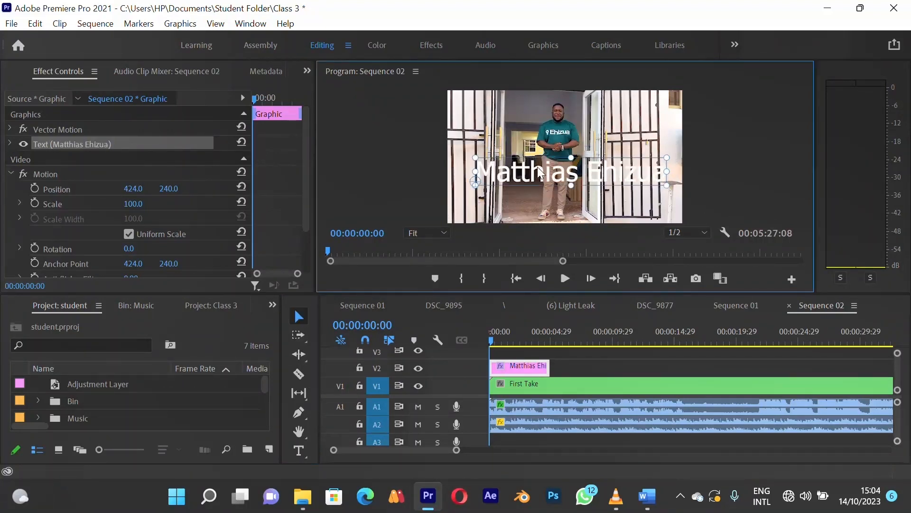
click(11, 175)
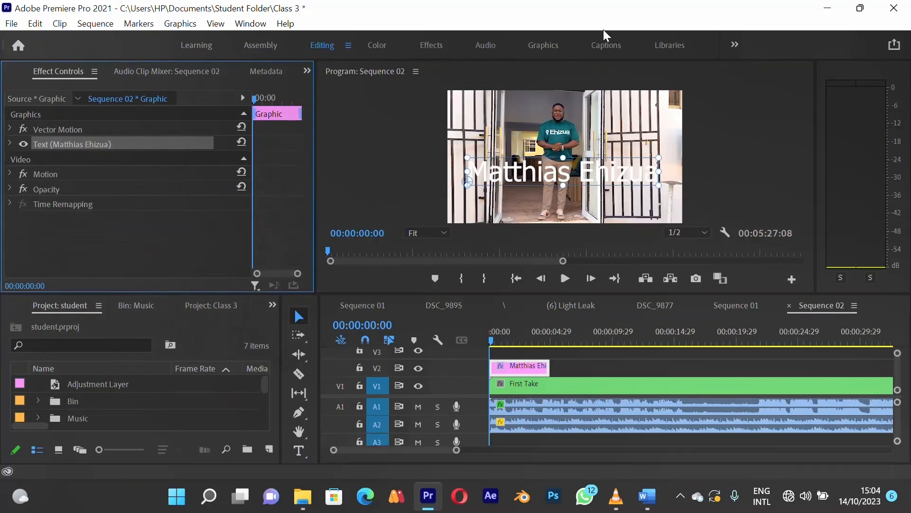
Switch to the Graphics workspace, widen the Program monitor, and show the title's Essential Graphics Edit properties.
click(535, 42)
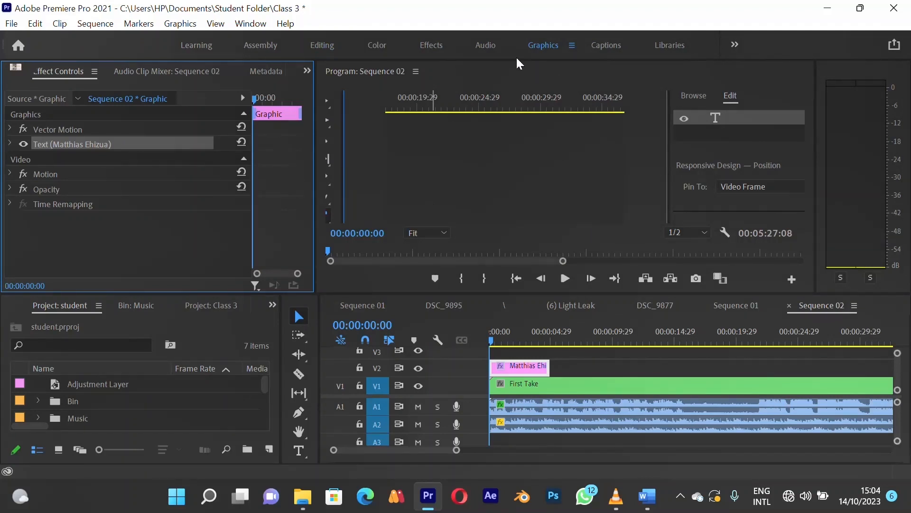
click(535, 41)
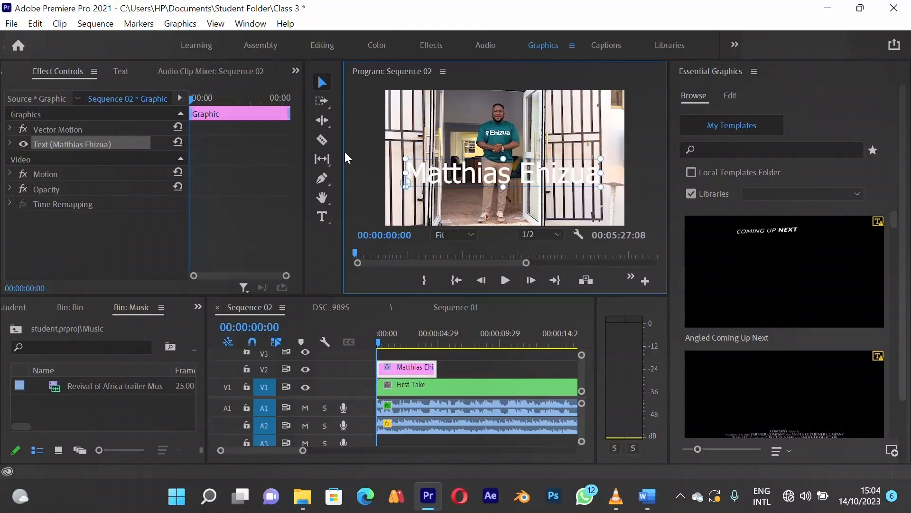
drag(343, 152, 170, 141)
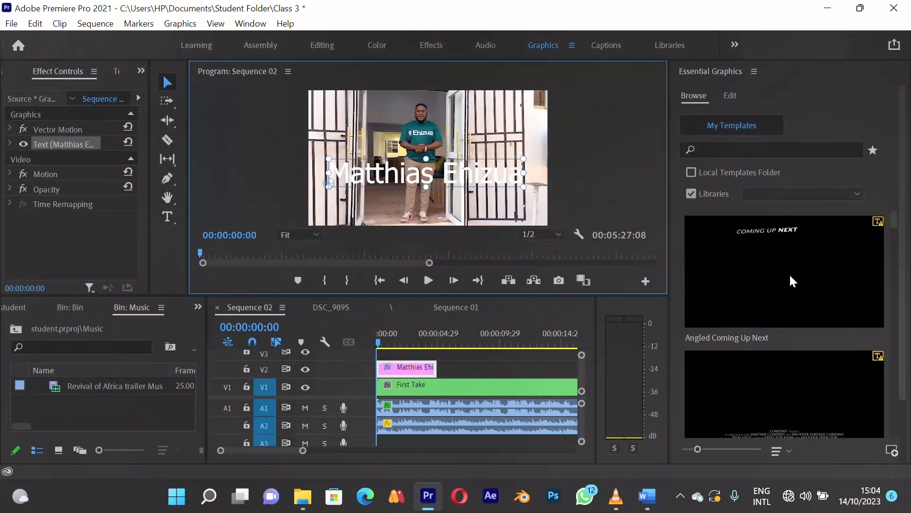
click(731, 96)
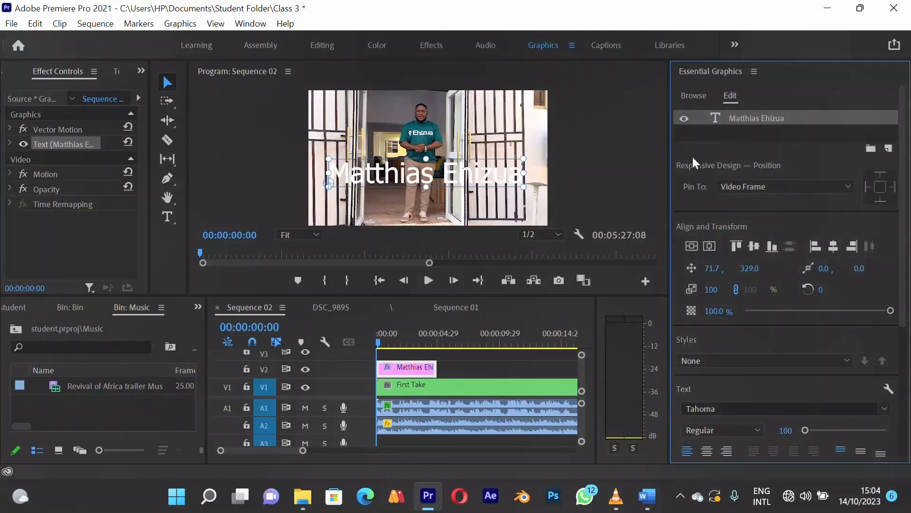
scroll(784, 402, down, 1)
scroll(785, 369, down, 3)
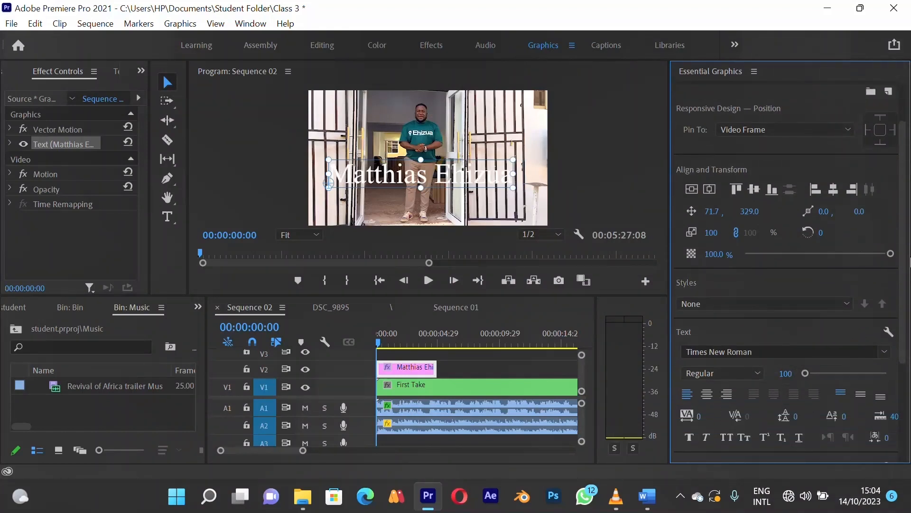
drag(904, 261, 909, 194)
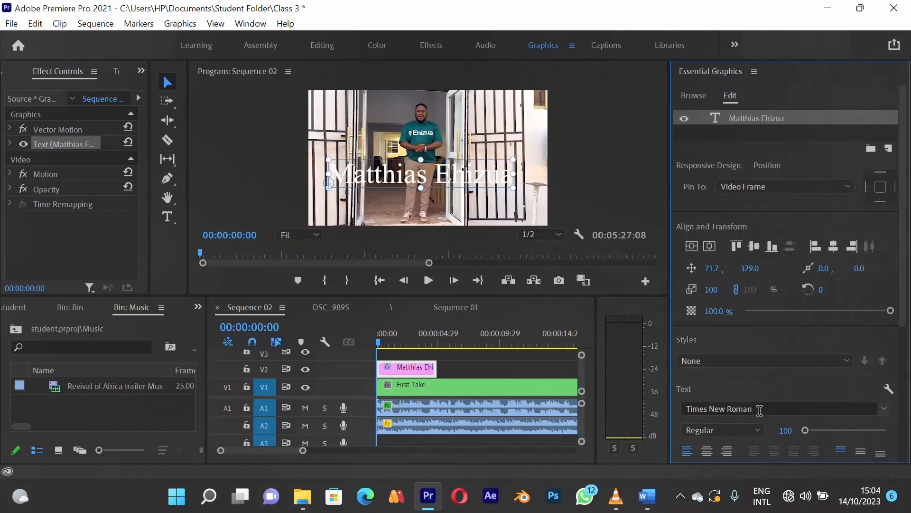
Set the name title's font to Montserrat Bold and scale it down to 69%.
click(886, 408)
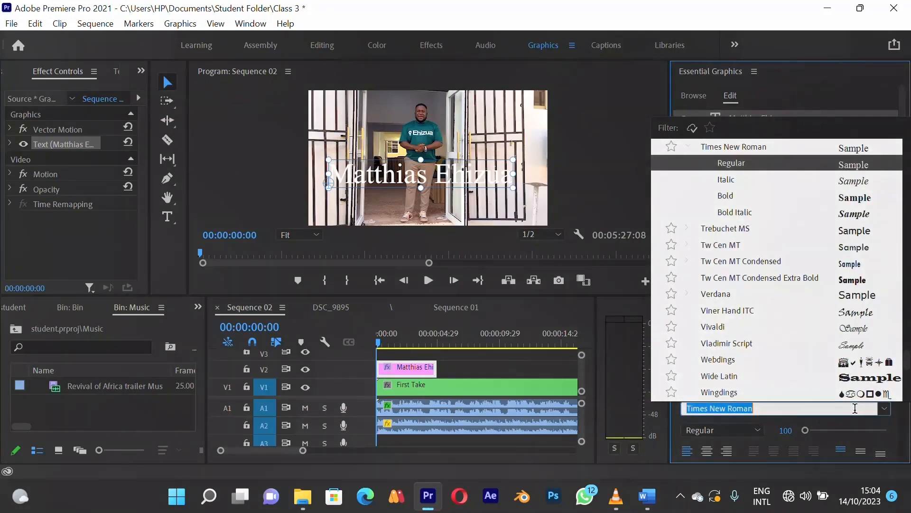
text(mont)
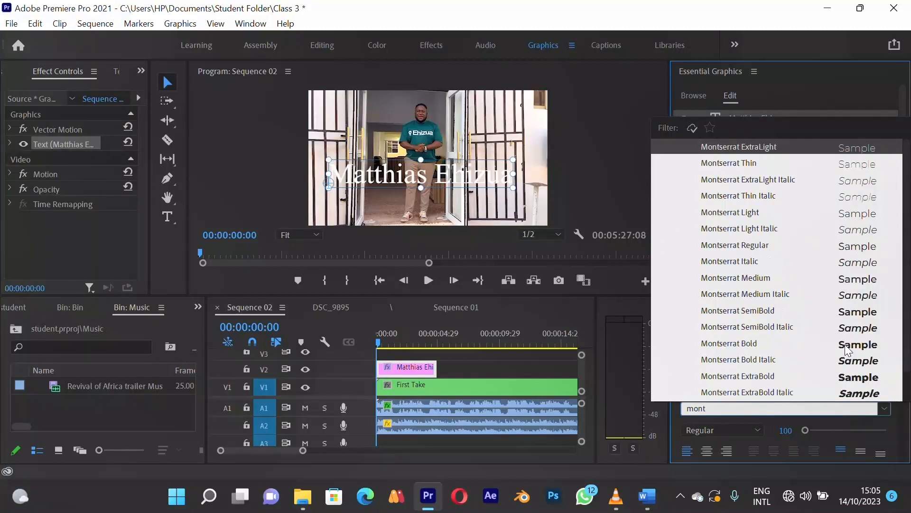
click(847, 350)
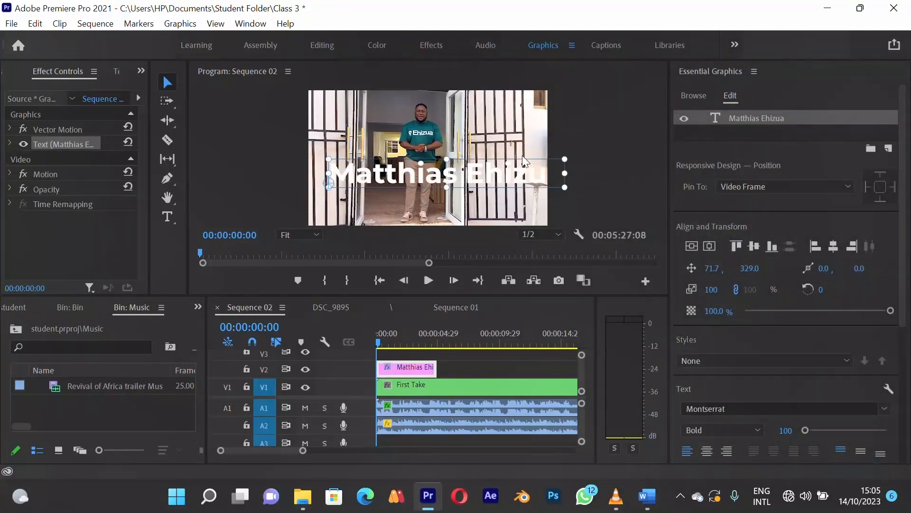
drag(565, 159, 520, 165)
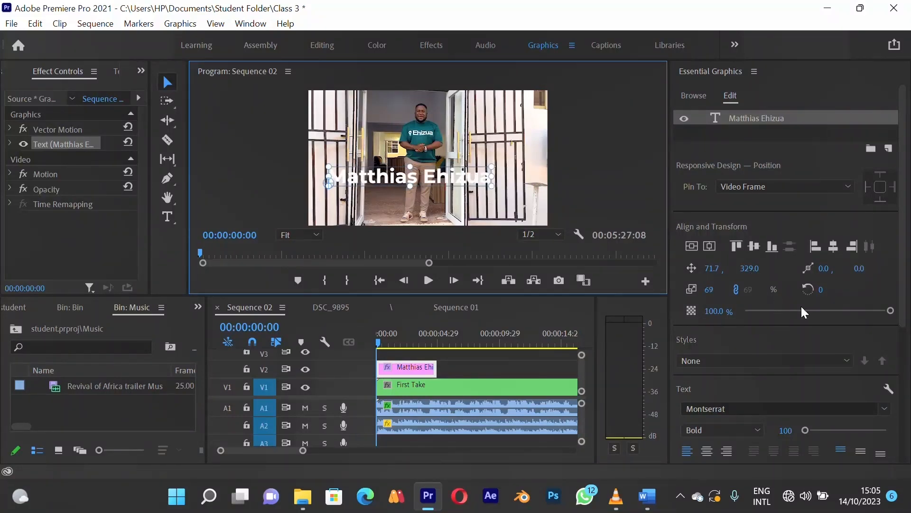
Set the font size to 80 and move the title lower right to 142.7, 367.0.
click(785, 430)
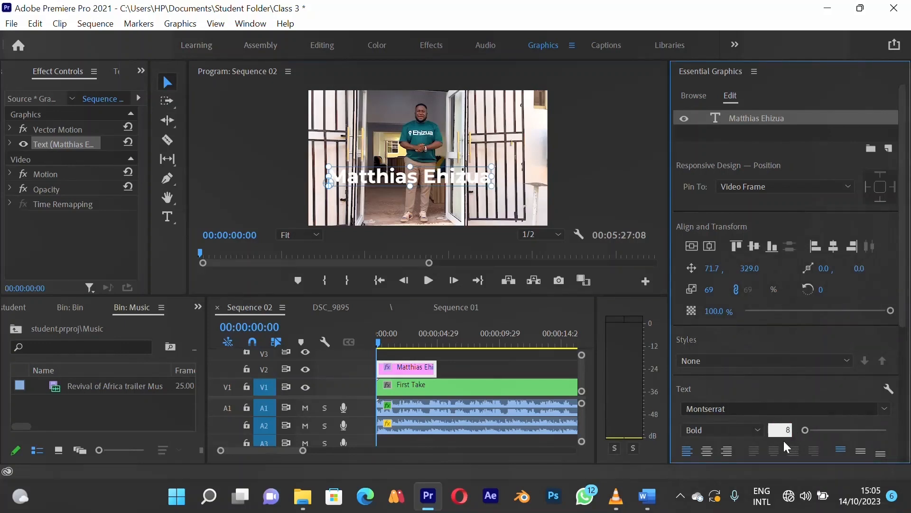
key(Return)
key(Return)
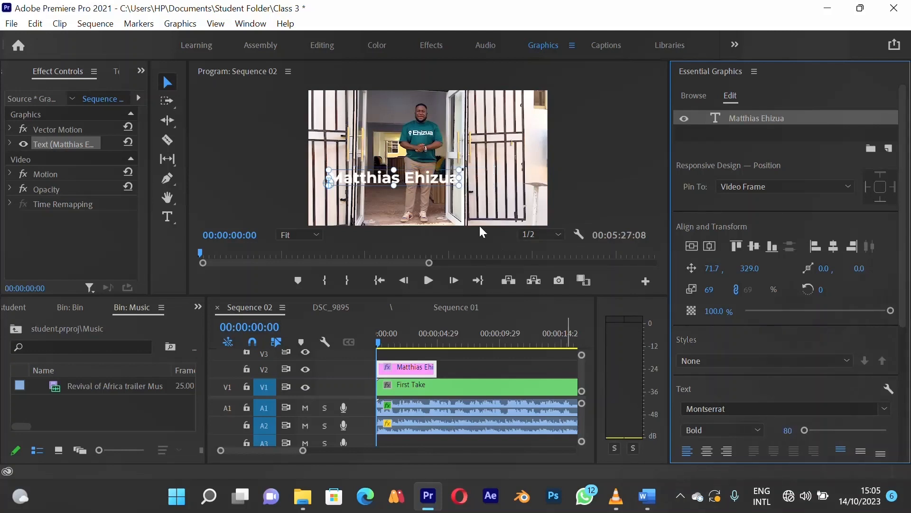
drag(423, 176, 443, 187)
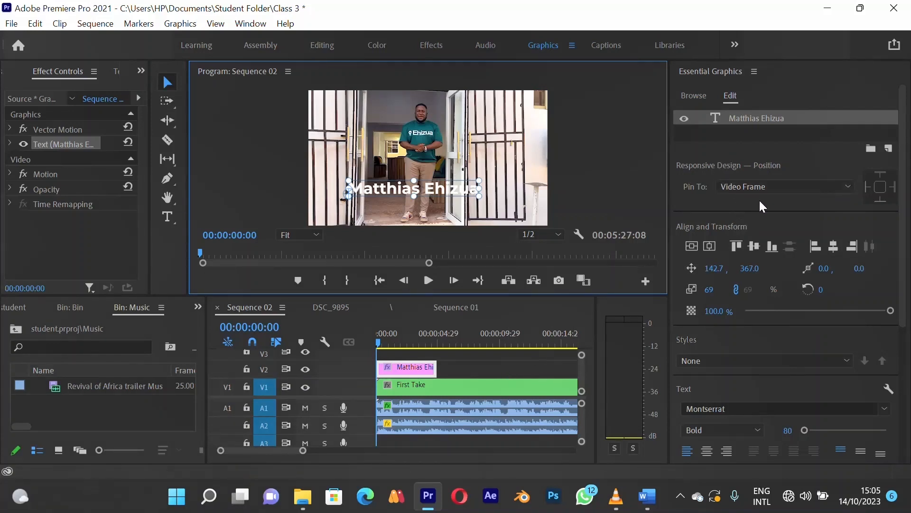
scroll(795, 378, down, 1)
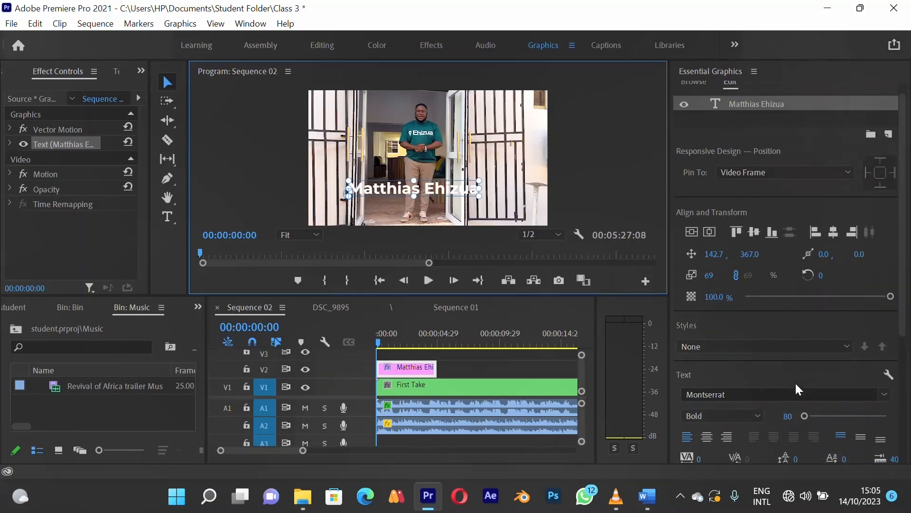
drag(901, 327, 903, 433)
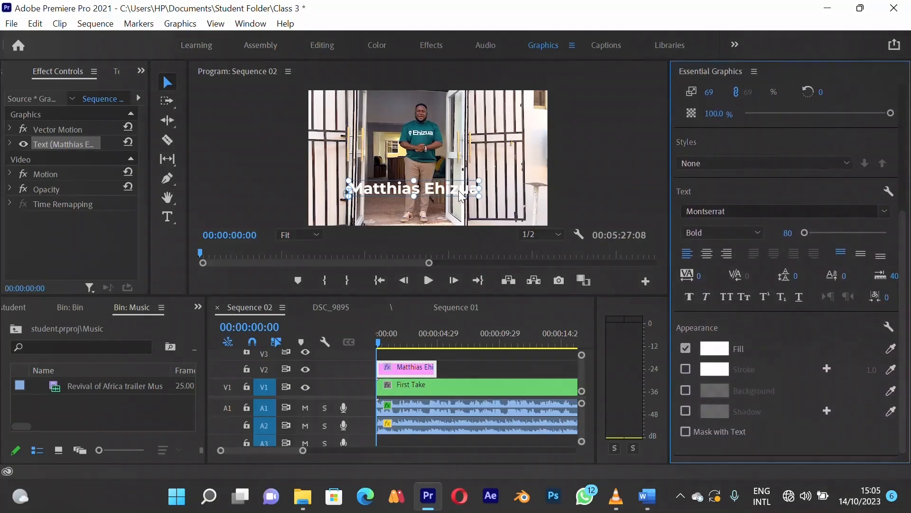
Change the name title's fill from white to bright yellow, hex FEFF04.
click(715, 349)
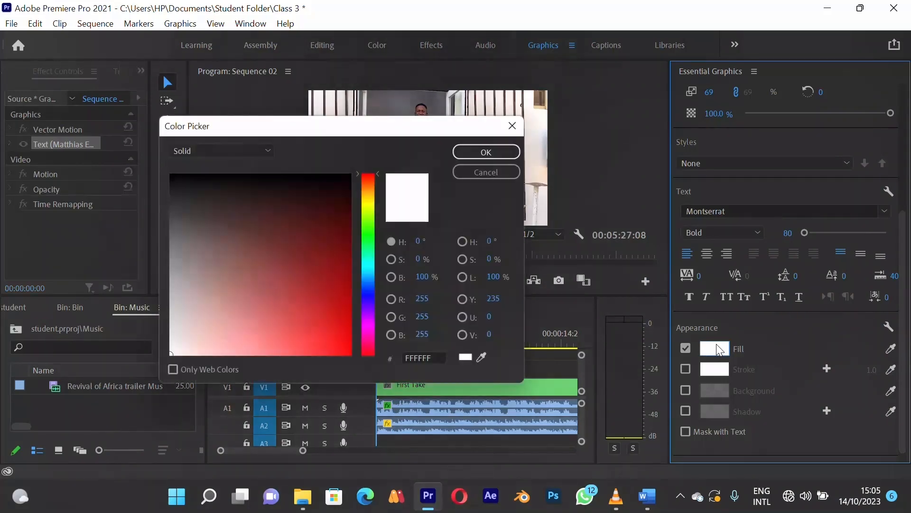
drag(319, 129, 727, 81)
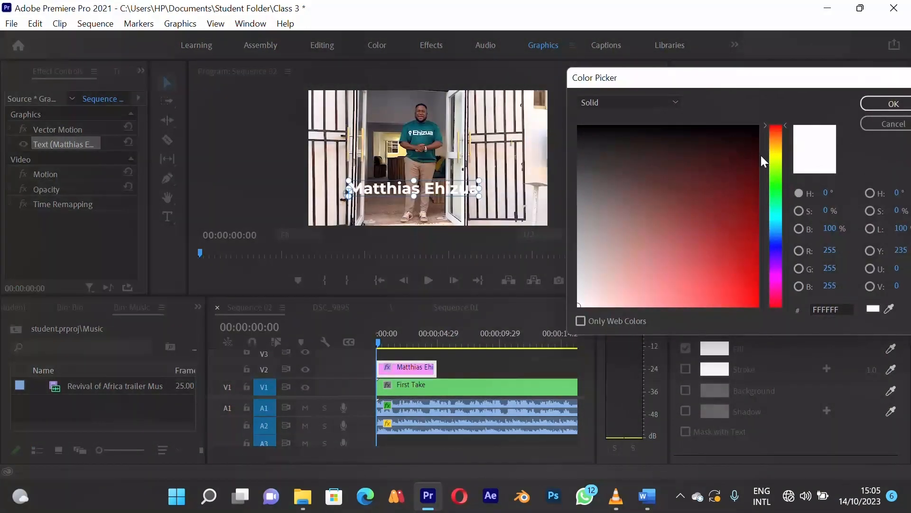
click(774, 153)
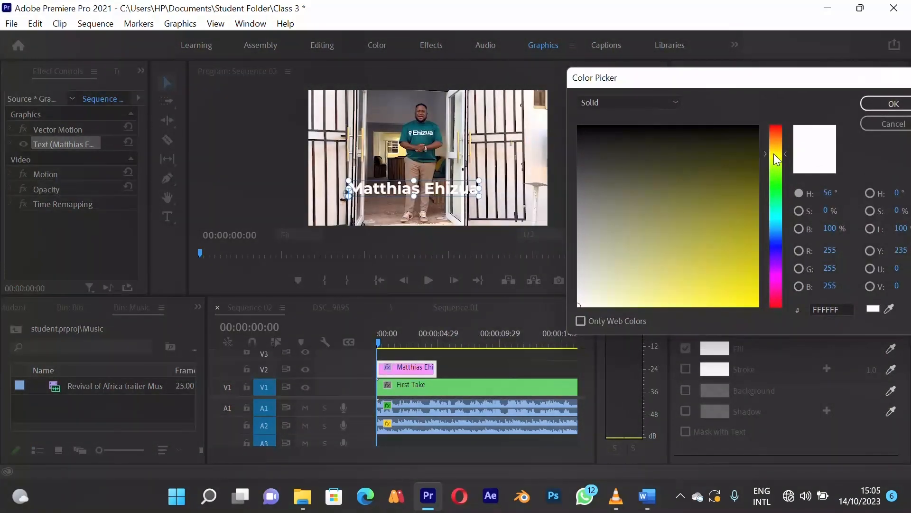
click(870, 124)
click(715, 353)
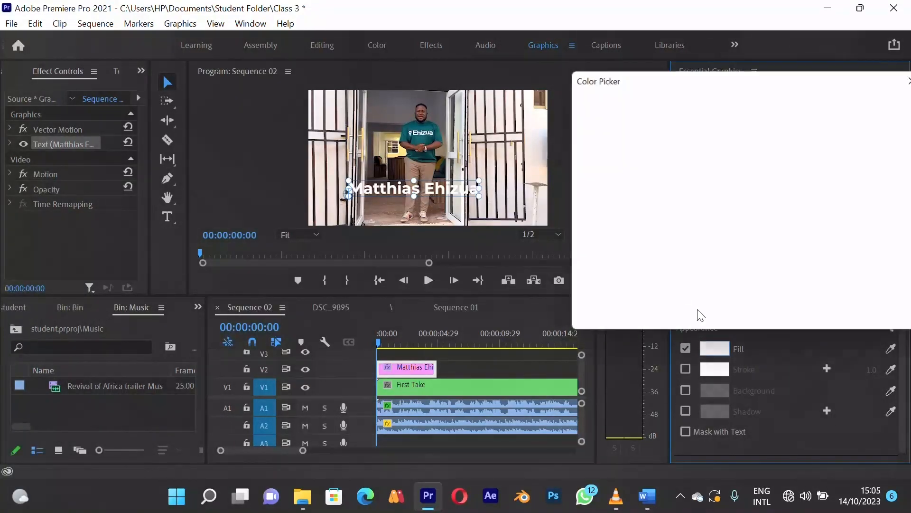
click(776, 156)
mouse_move(745, 200)
mouse_down()
mouse_move(706, 279)
mouse_move(754, 294)
mouse_move(756, 306)
mouse_up()
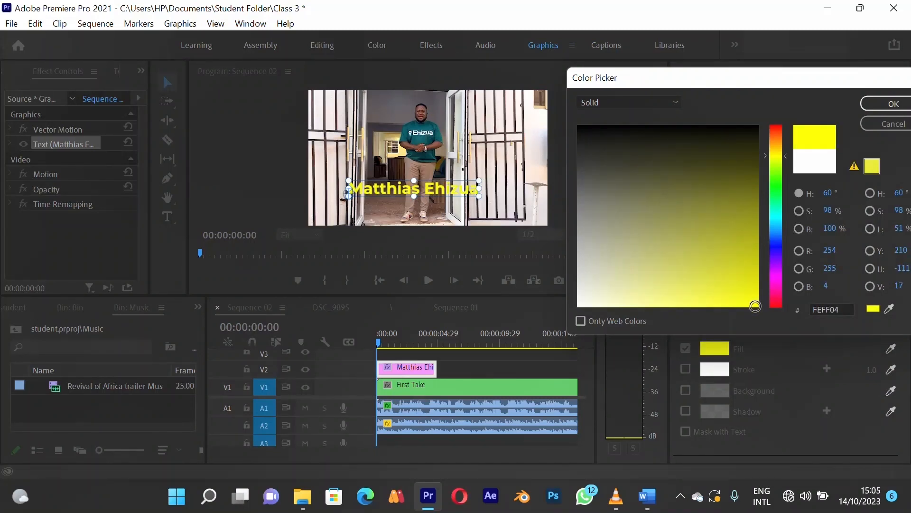
click(867, 108)
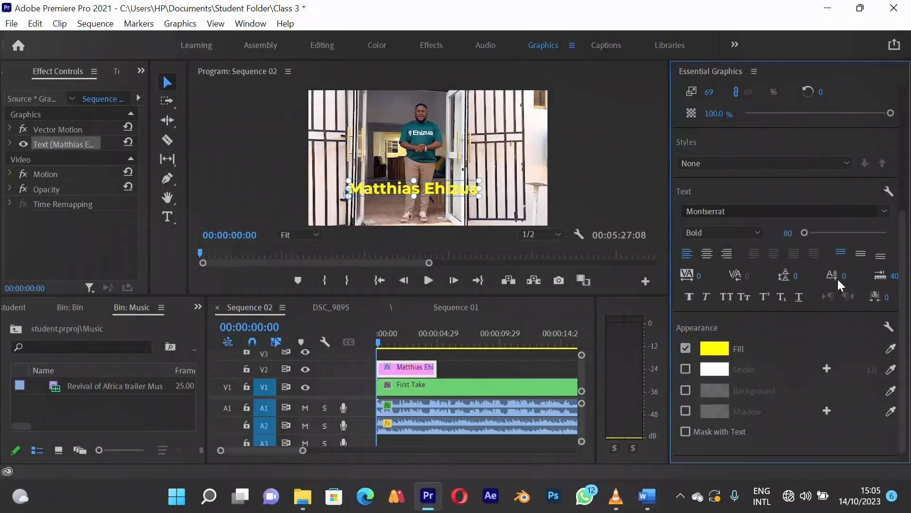
Try a black outline on the name title, then remove it again.
click(686, 369)
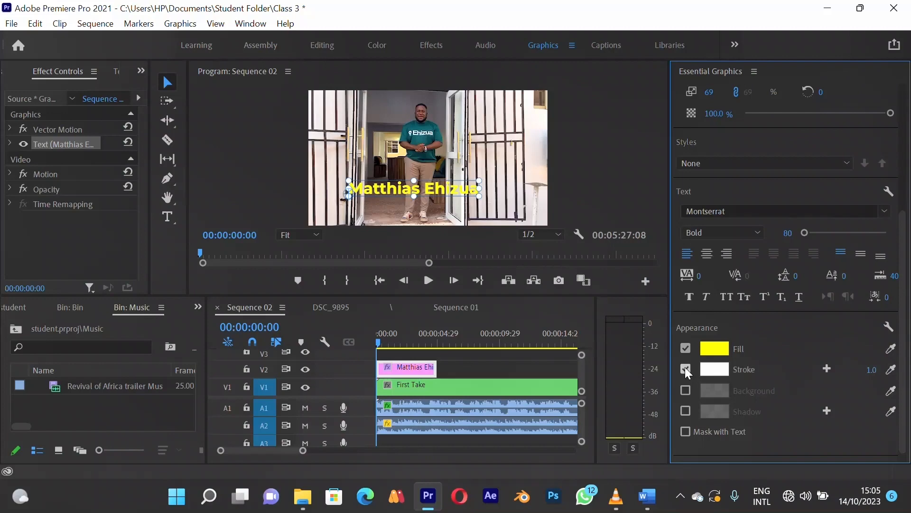
click(715, 369)
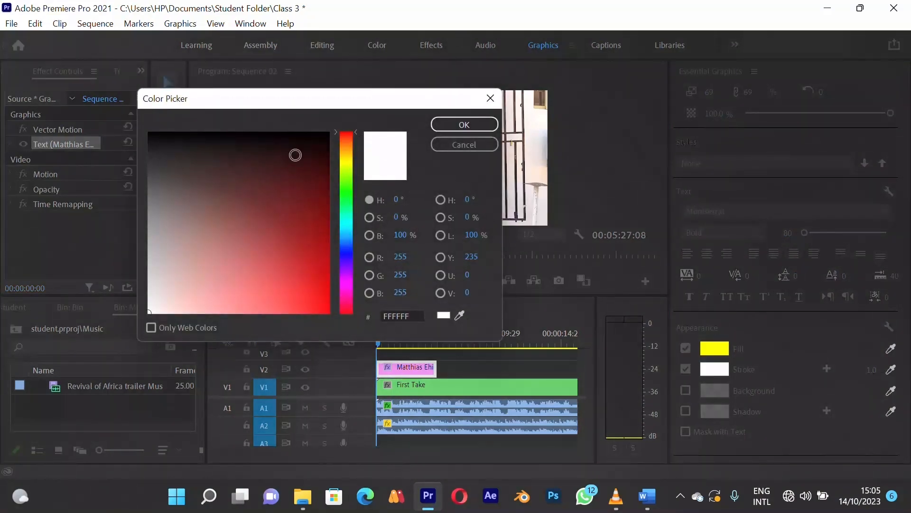
click(327, 132)
click(441, 124)
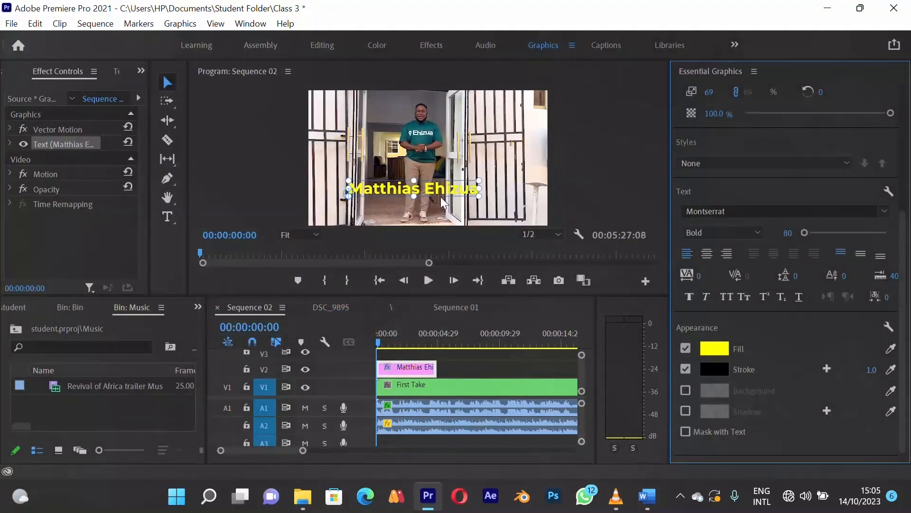
click(827, 368)
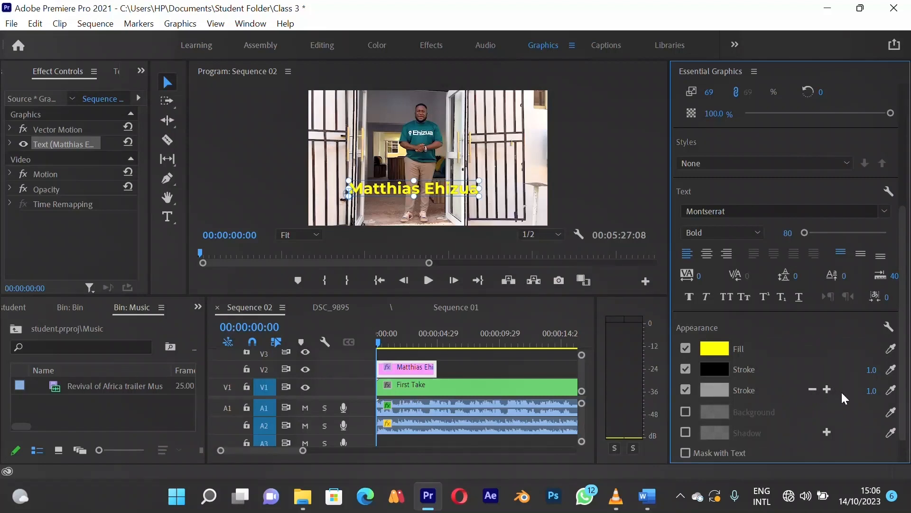
click(813, 391)
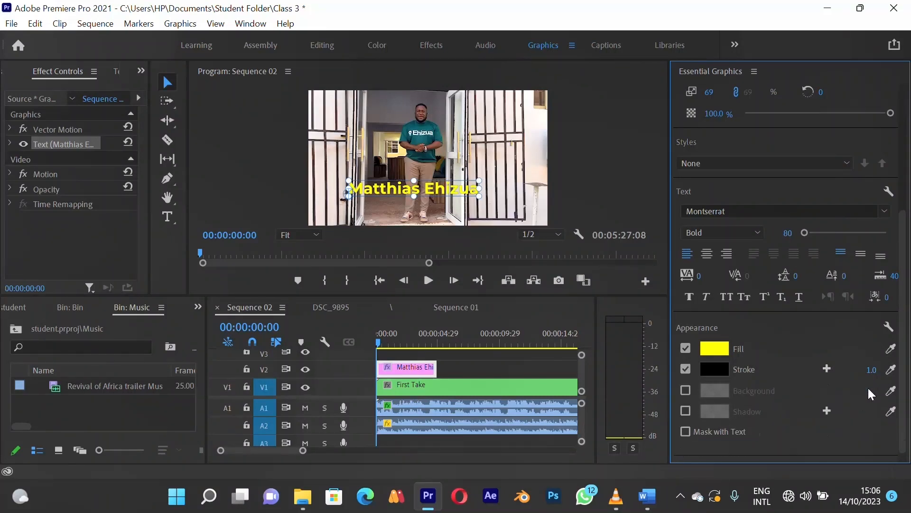
drag(870, 373, 889, 374)
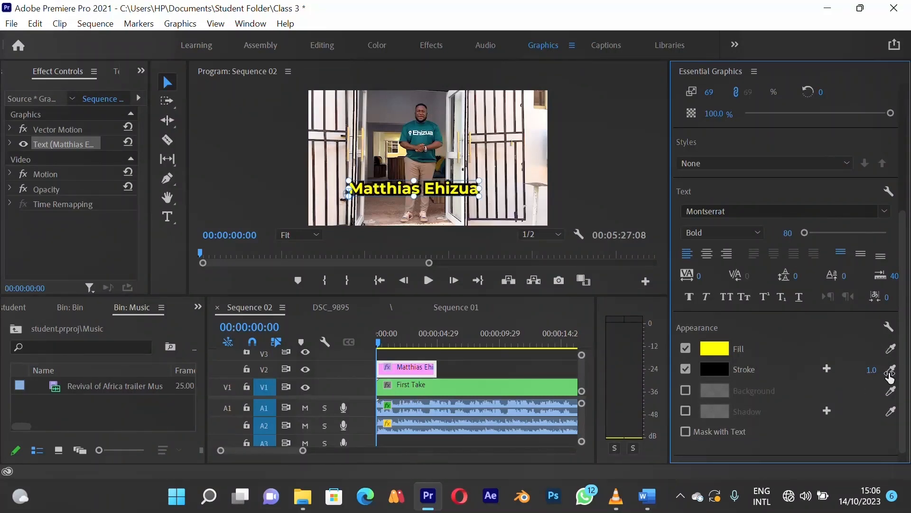
click(827, 365)
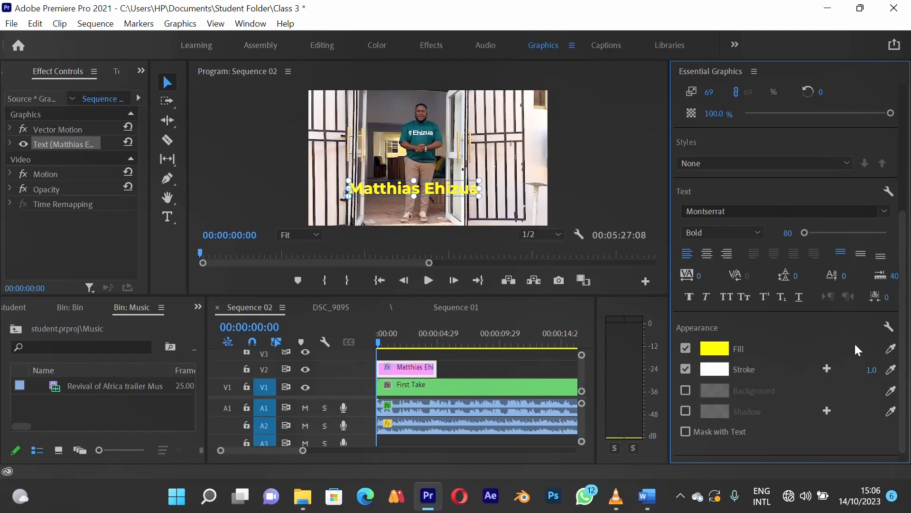
click(686, 368)
Leave the background off and enable a drop shadow at 100% opacity, distance and size 12.5.
click(687, 393)
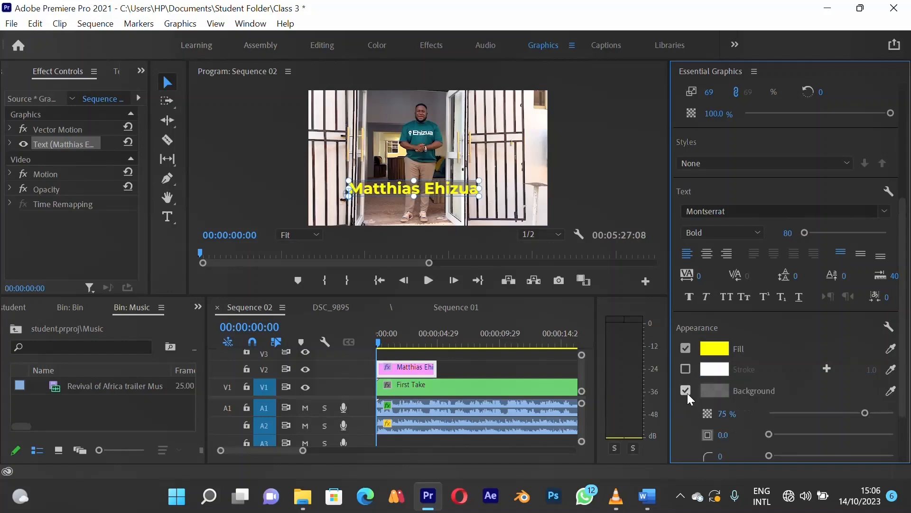
click(687, 393)
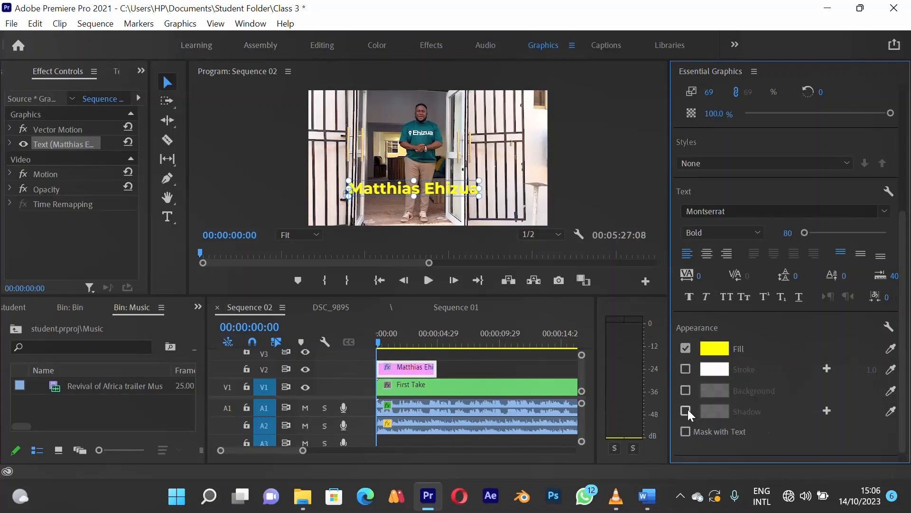
click(687, 411)
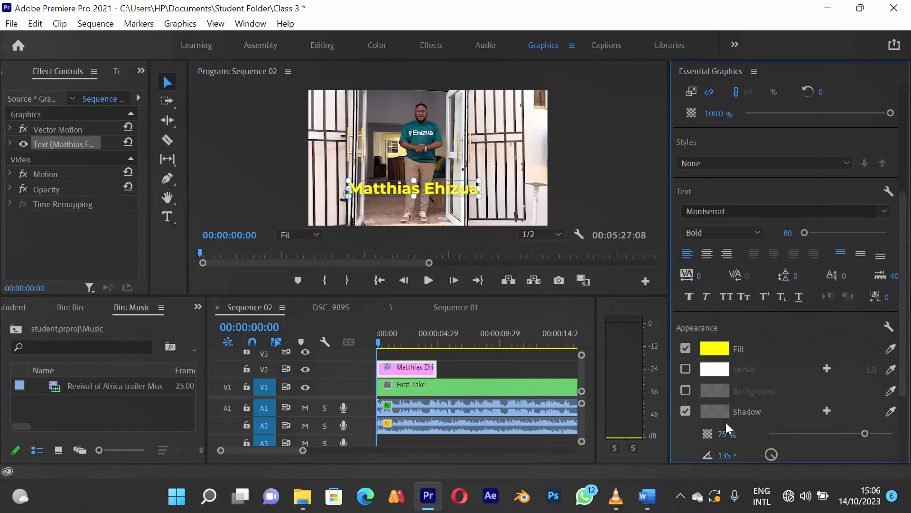
scroll(725, 422, down, 3)
scroll(723, 383, up, 1)
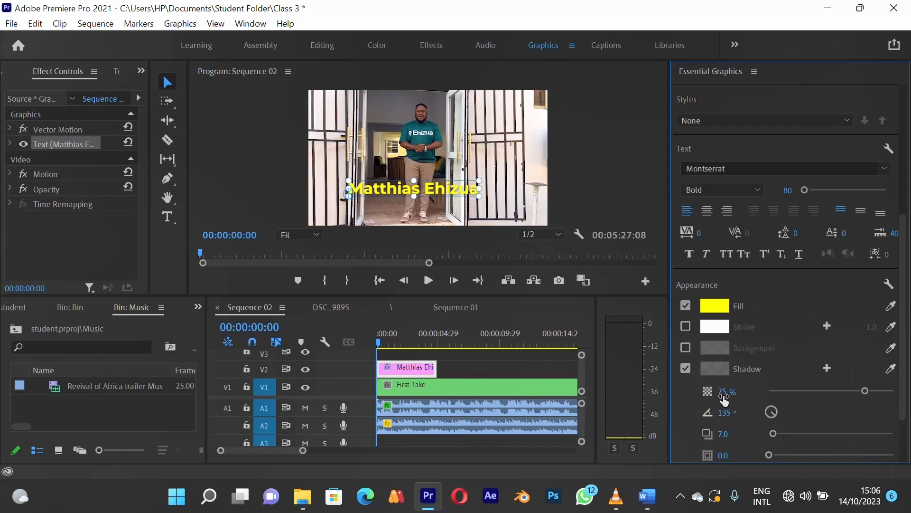
drag(724, 400, 785, 403)
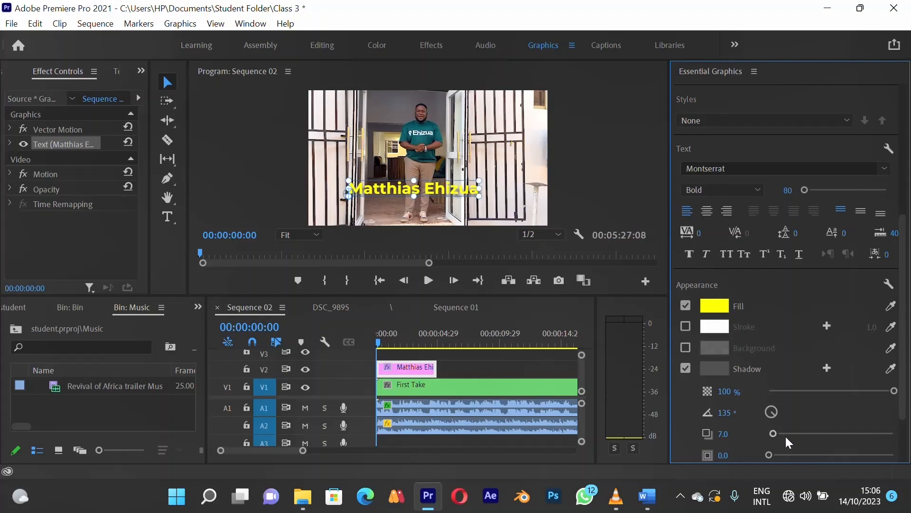
drag(773, 431, 786, 430)
click(776, 432)
drag(768, 455, 784, 452)
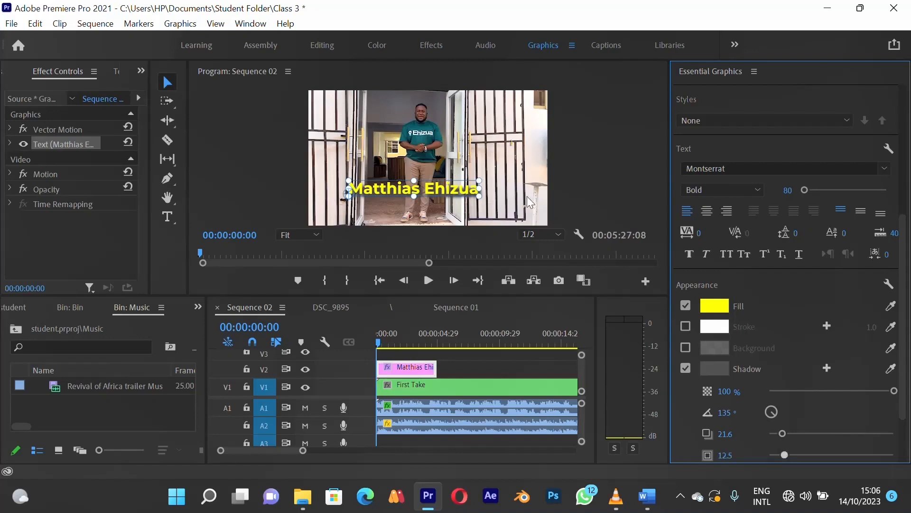
Refine the shadow to distance 11.4, size 6.8 and 81% opacity, then review it.
click(604, 88)
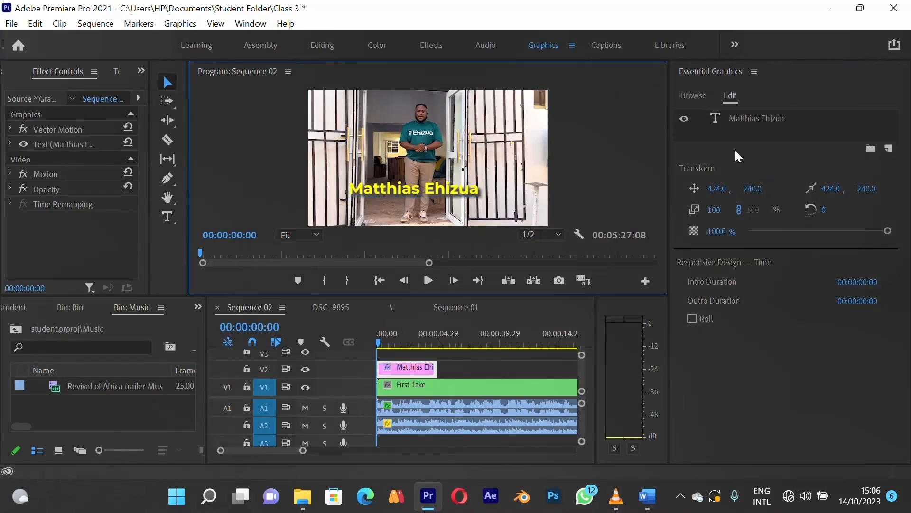
click(763, 126)
click(762, 122)
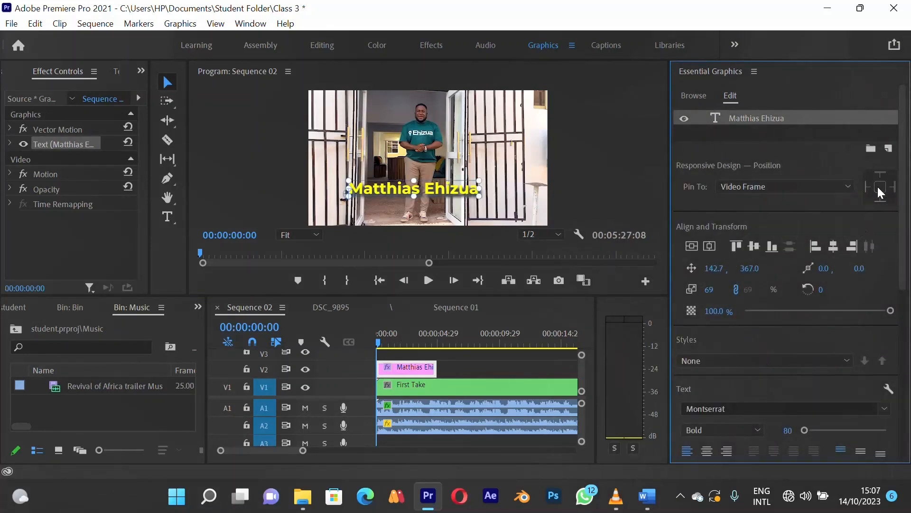
drag(903, 170, 902, 338)
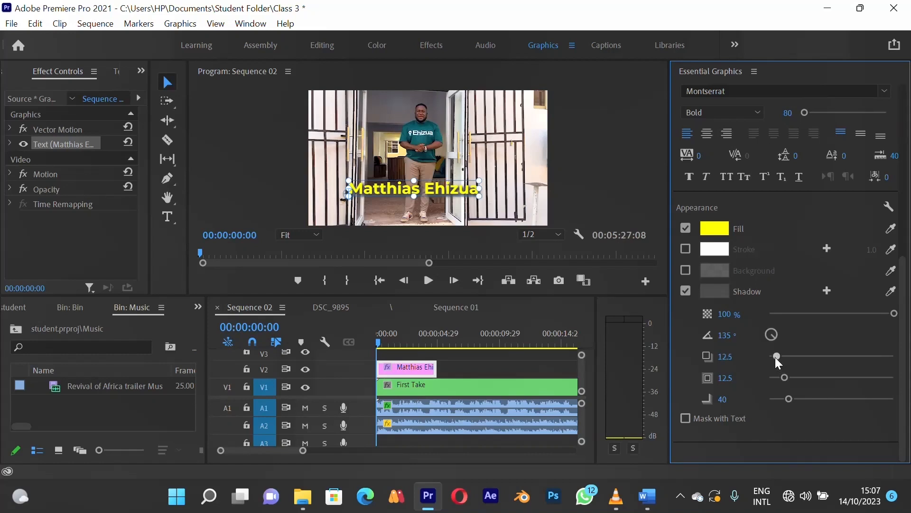
drag(776, 357, 774, 357)
drag(784, 376, 776, 377)
click(873, 314)
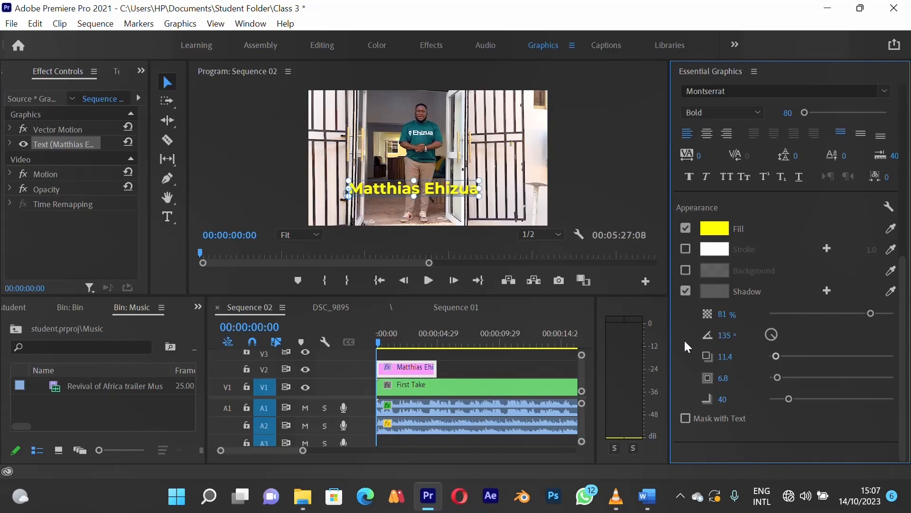
click(230, 188)
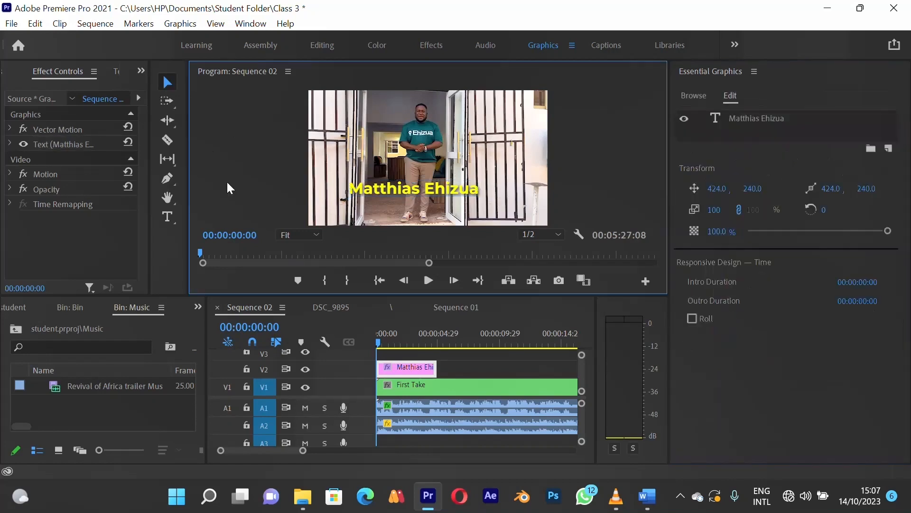
Select the name graphic clip and draw a thin vertical rectangle left of the title.
click(454, 366)
click(417, 368)
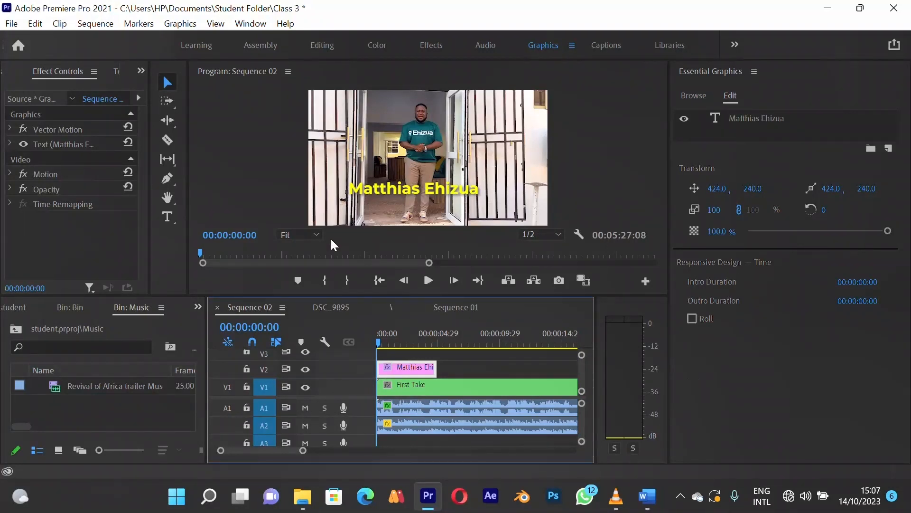
click(173, 183)
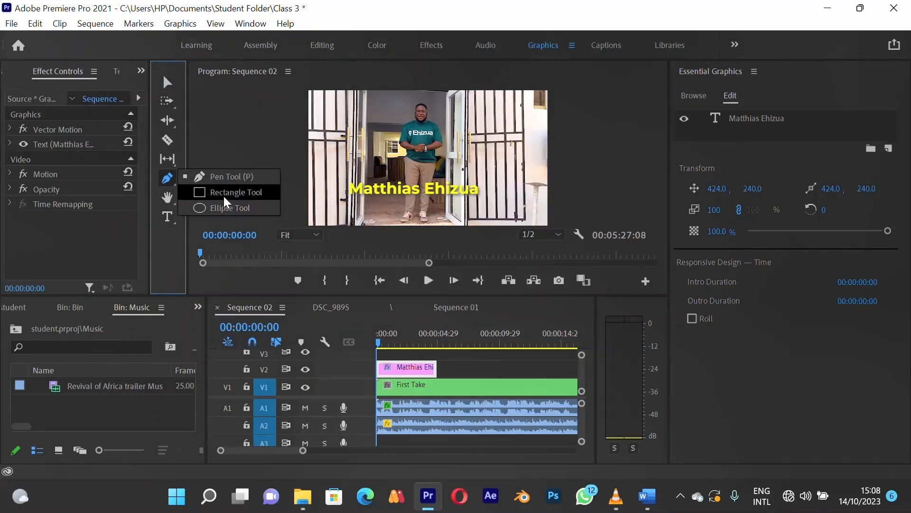
click(202, 197)
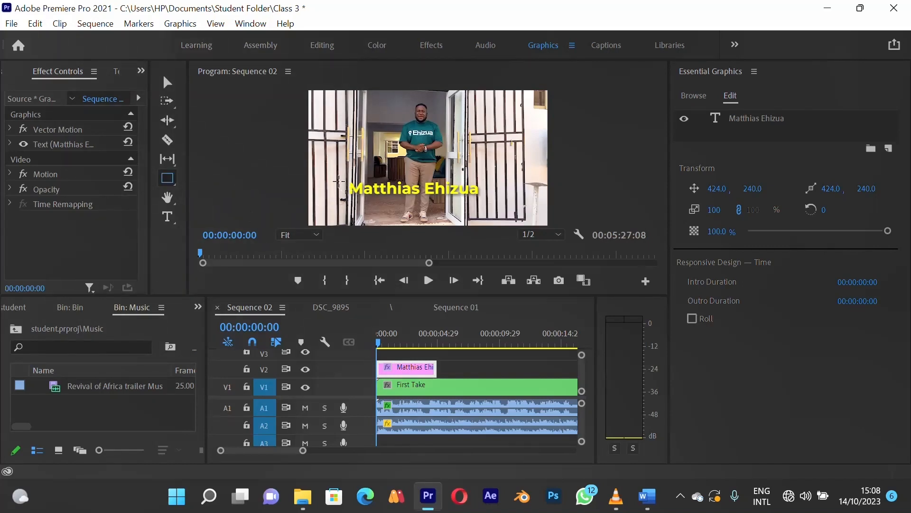
drag(339, 183, 341, 219)
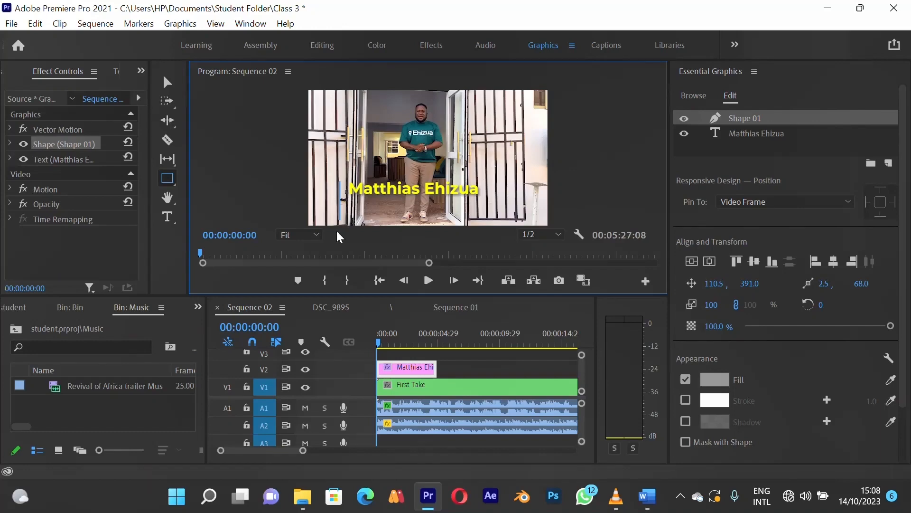
Zoom the preview to 200% and move the thin bar right, next to the title.
click(300, 235)
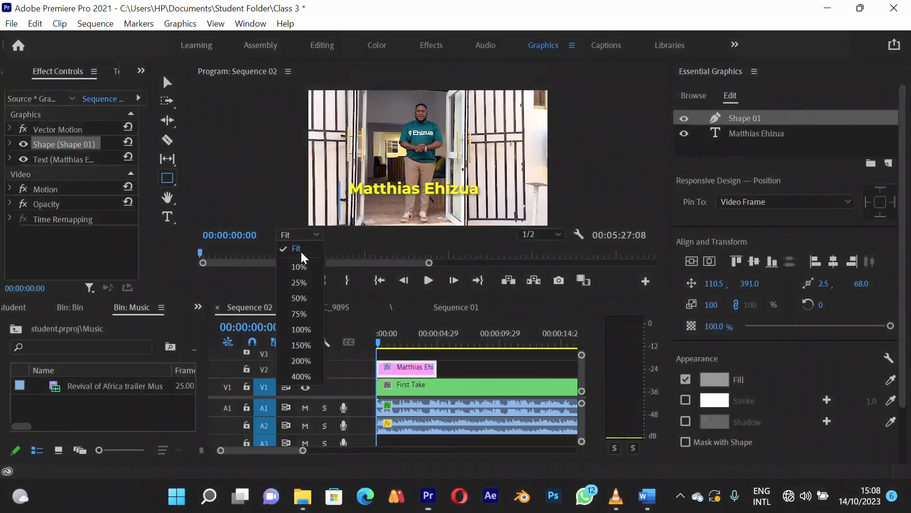
click(301, 330)
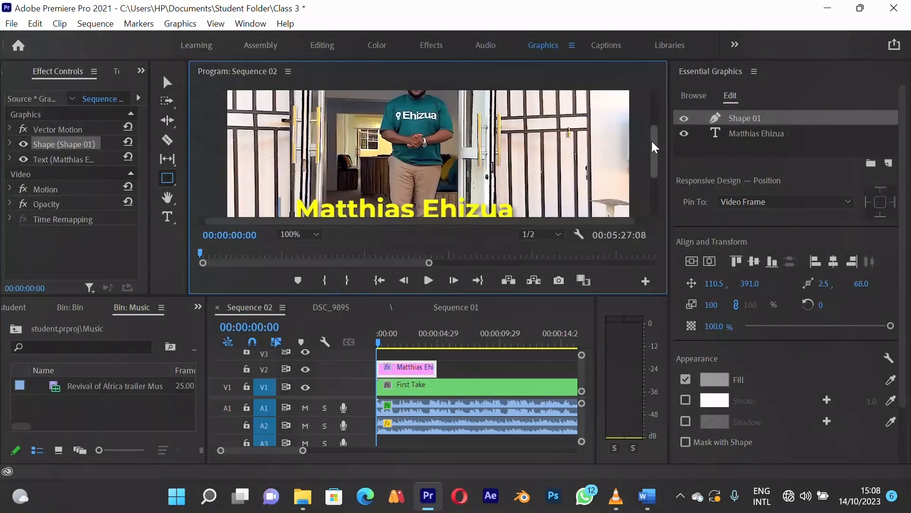
drag(655, 144, 655, 169)
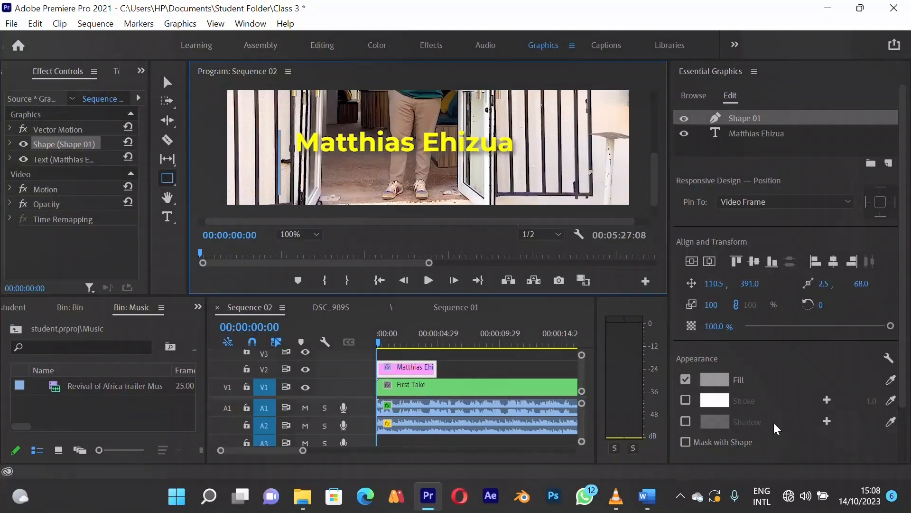
click(300, 234)
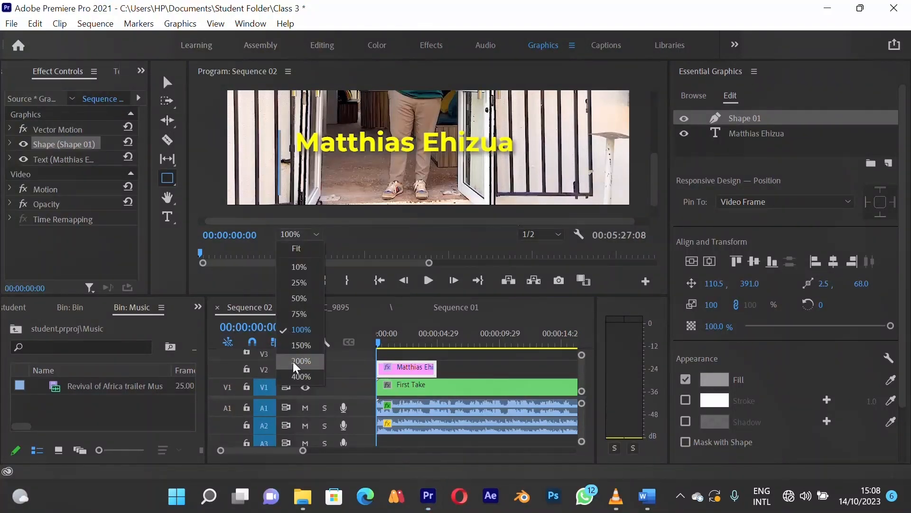
click(294, 361)
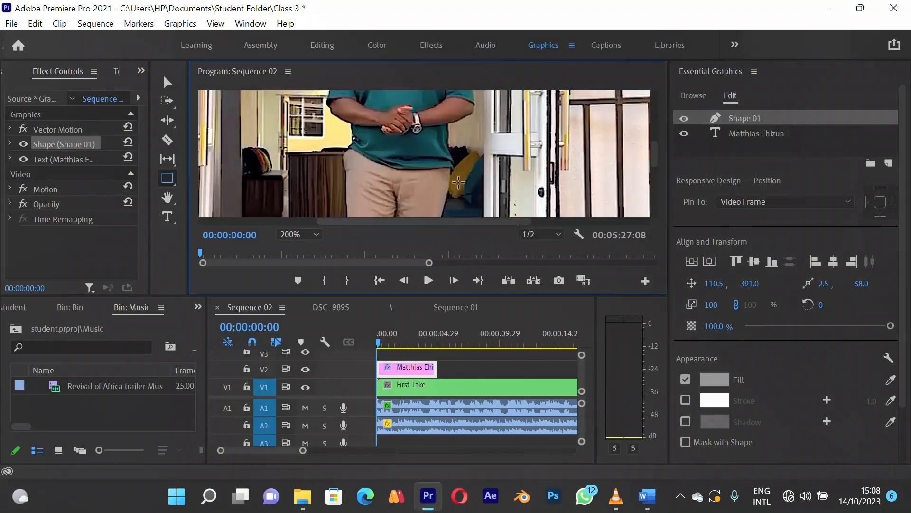
key(h)
drag(227, 206, 370, 178)
drag(327, 214, 389, 150)
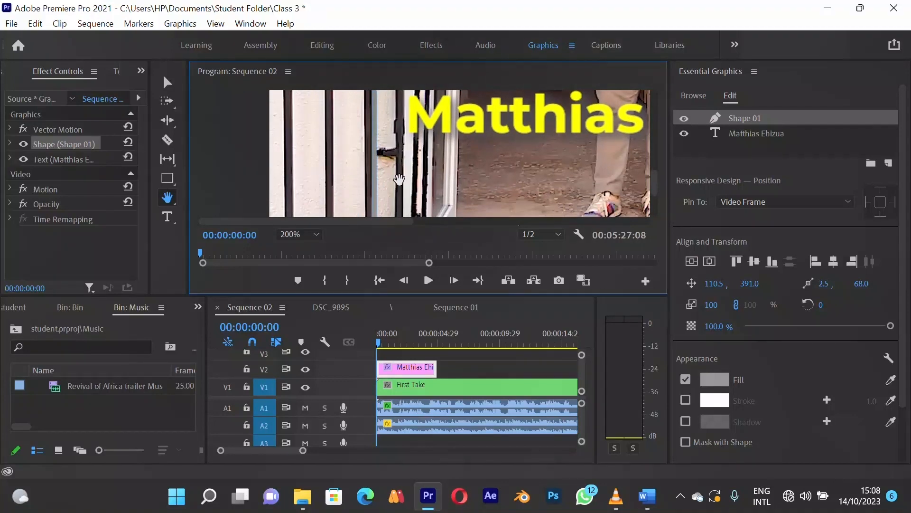
key(v)
drag(375, 173, 396, 170)
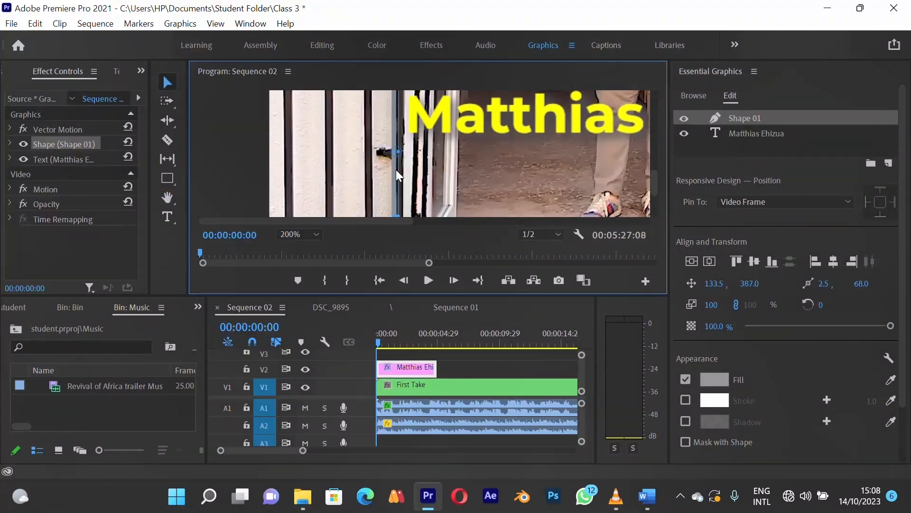
Fill the bar with white (FFFFFF) and return the preview zoom to Fit.
click(712, 379)
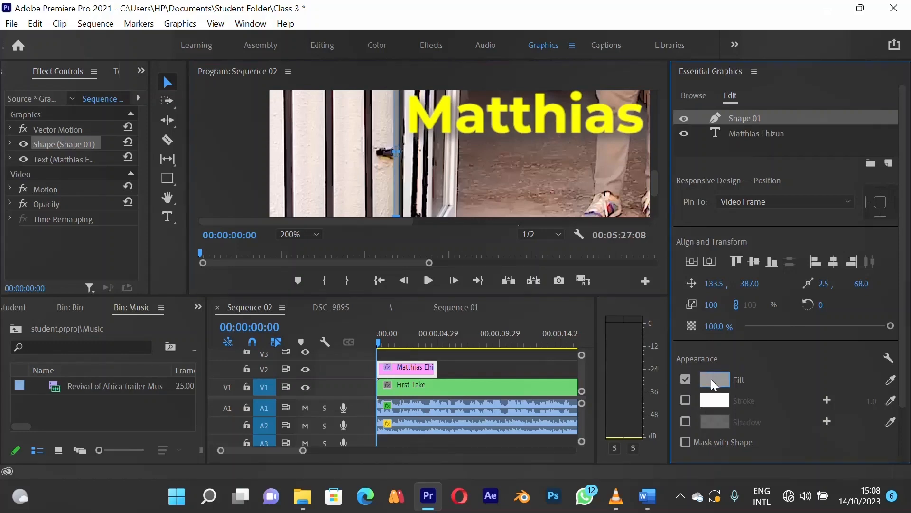
click(578, 305)
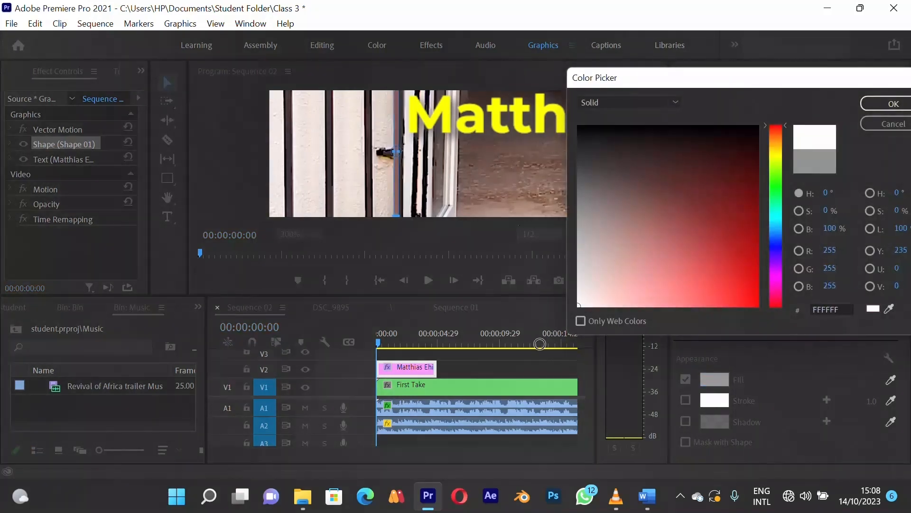
click(891, 107)
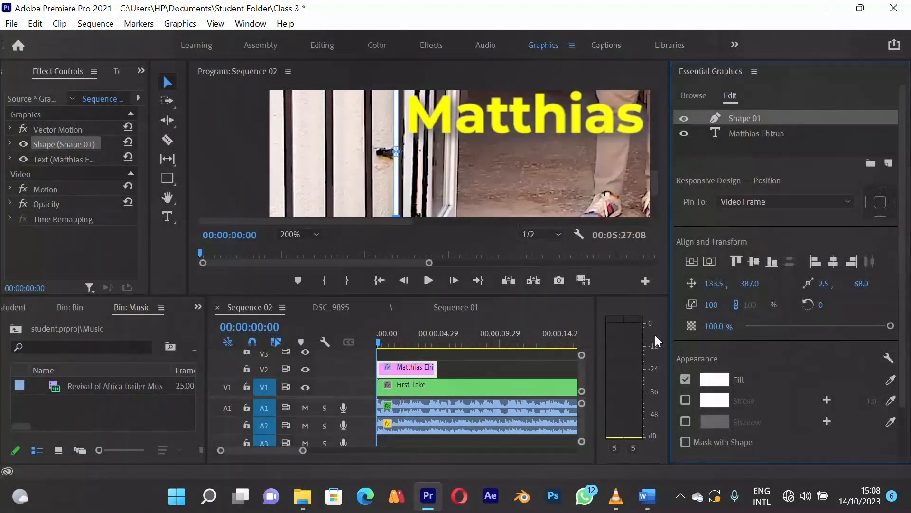
click(297, 234)
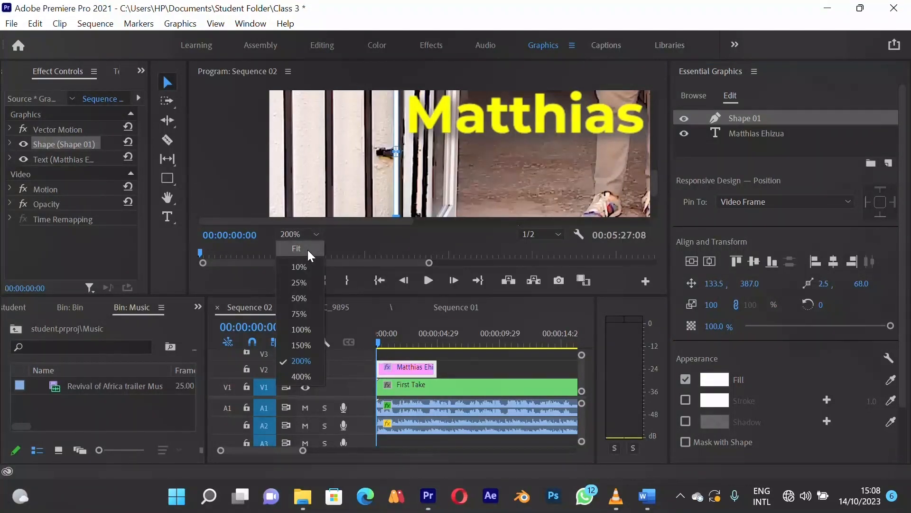
click(308, 249)
click(279, 140)
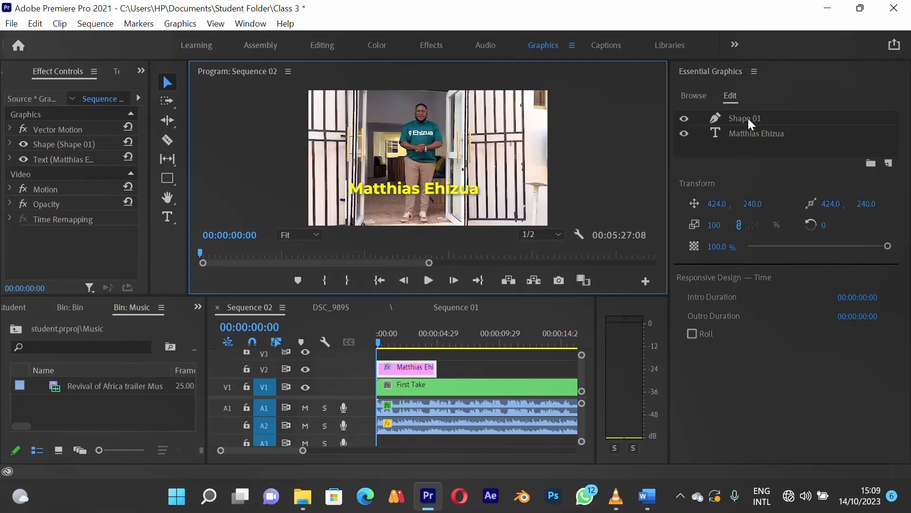
click(683, 120)
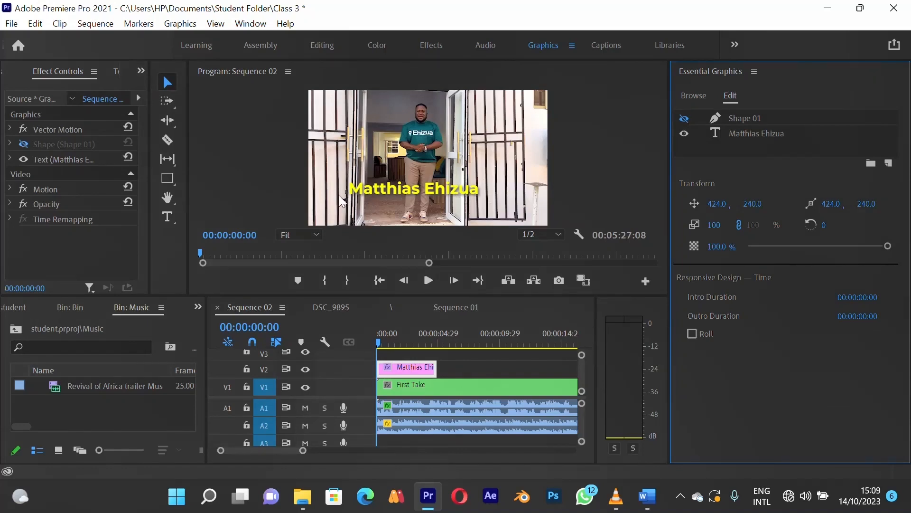
click(685, 119)
Add a text layer with the CEO title and place it below the name at 149.0, 440.0.
click(889, 164)
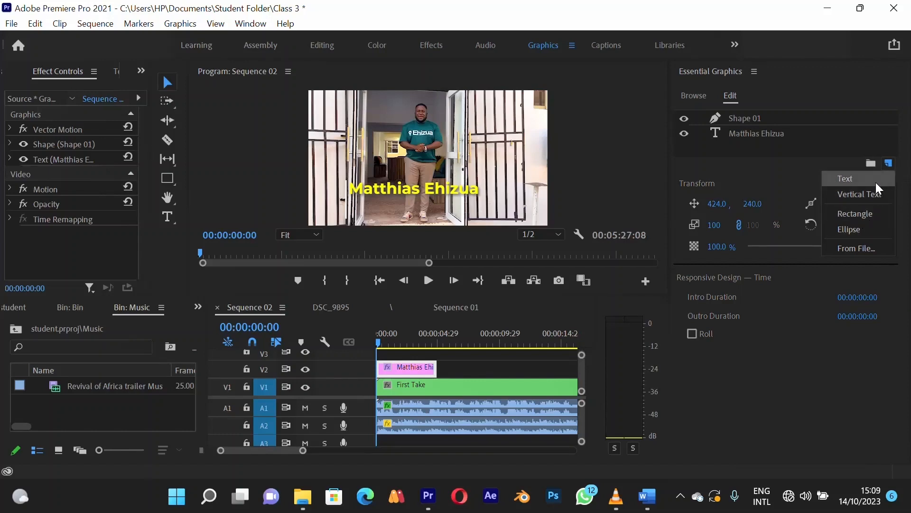
click(876, 180)
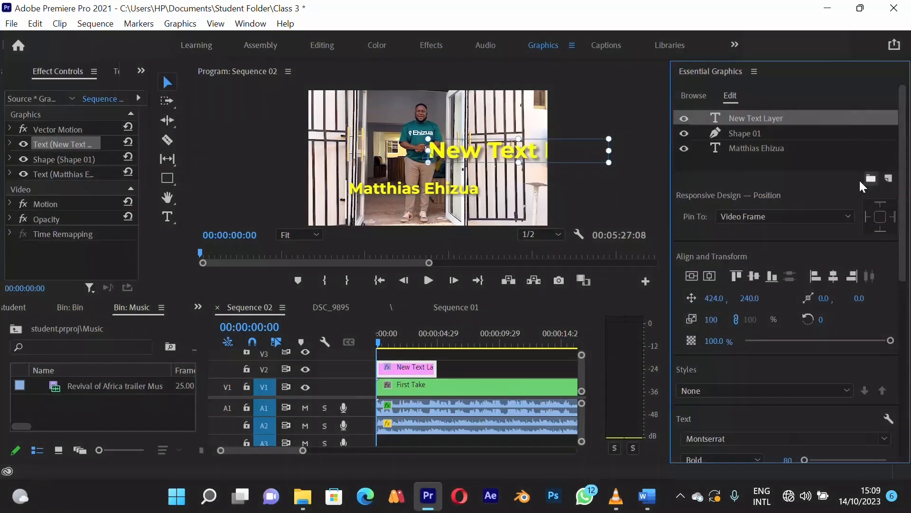
double_click(481, 154)
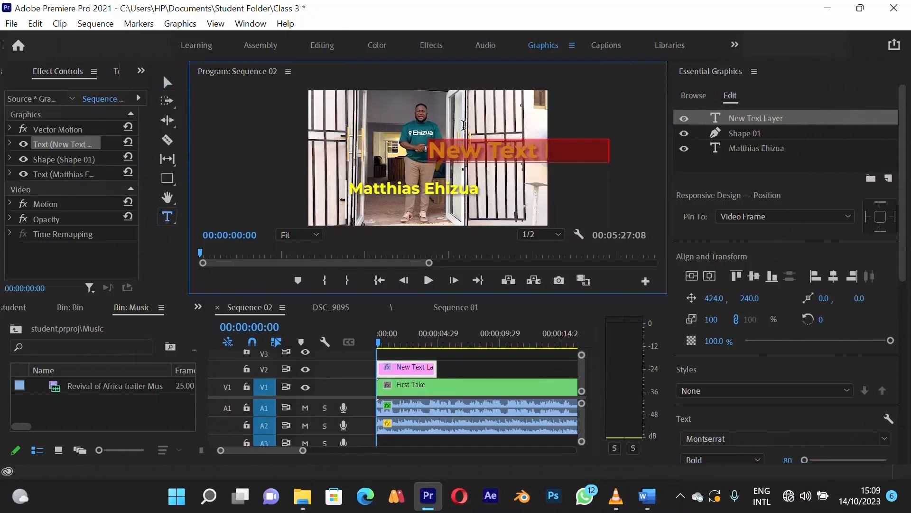
text(C)
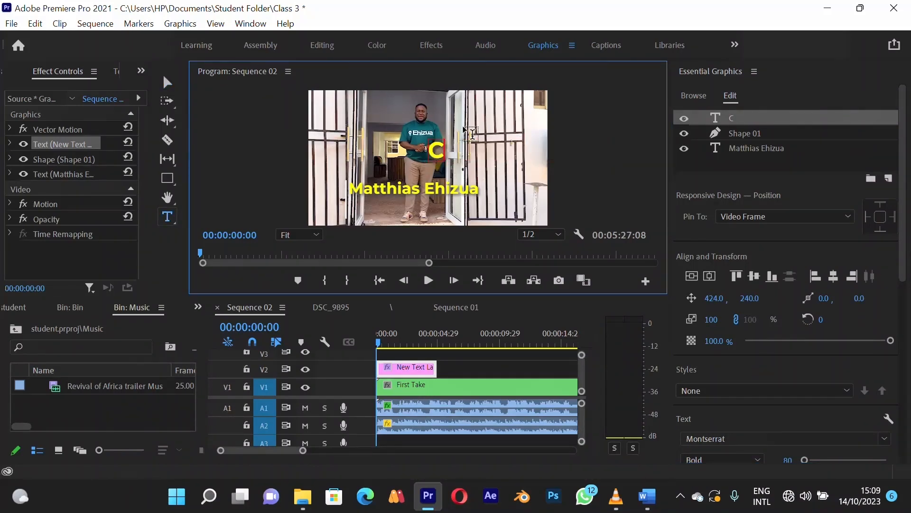
text(eo E)
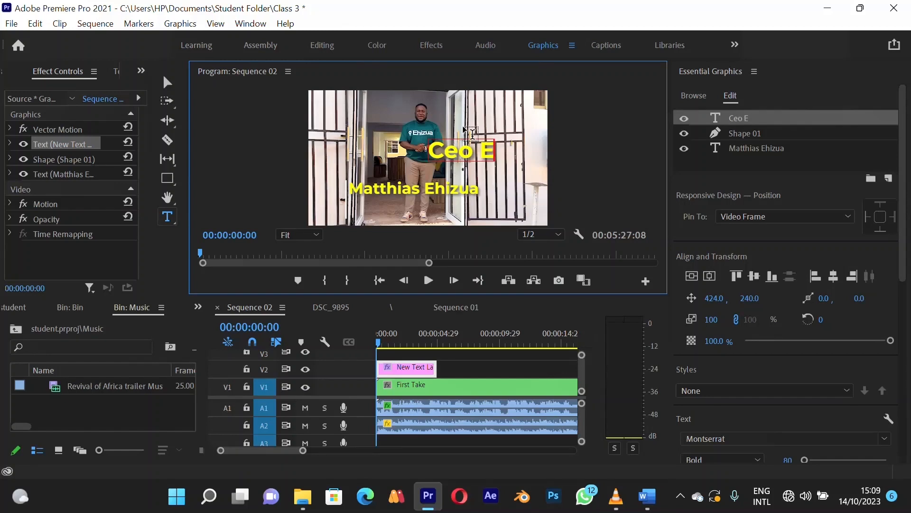
text(hizua)
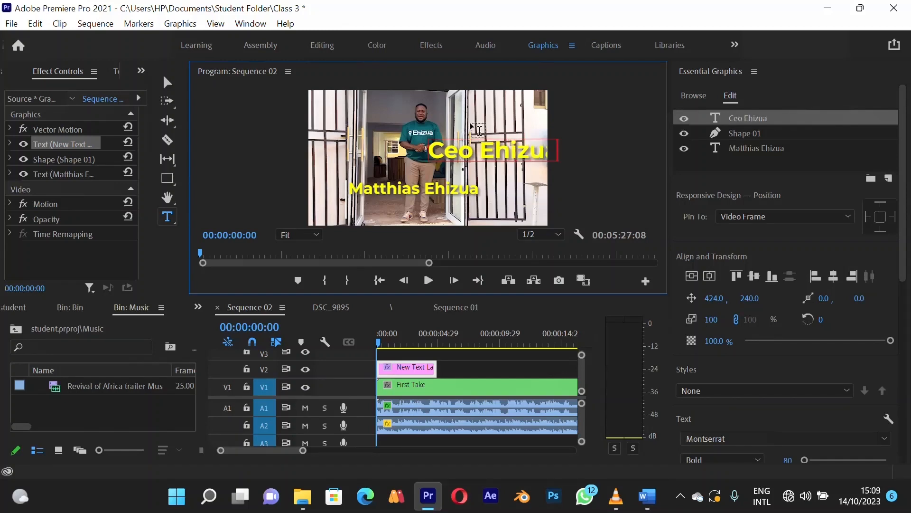
text(hub)
click(167, 82)
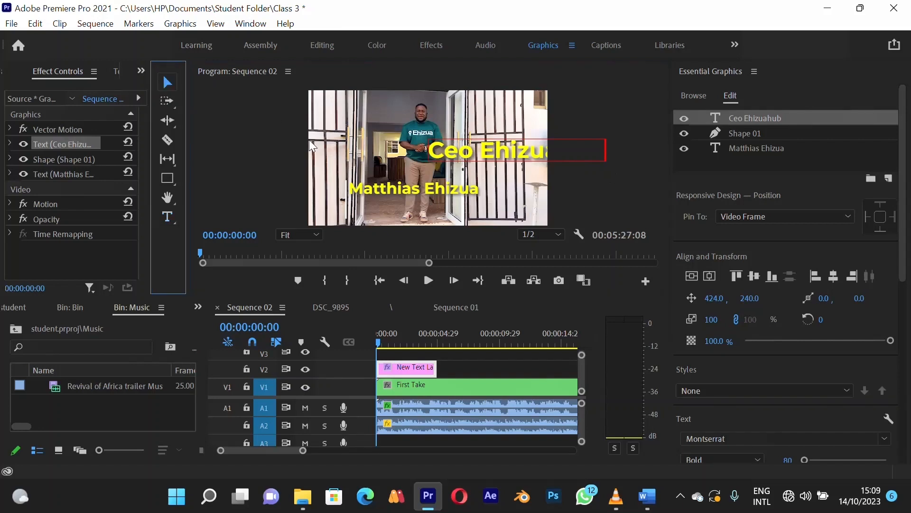
drag(483, 153, 406, 210)
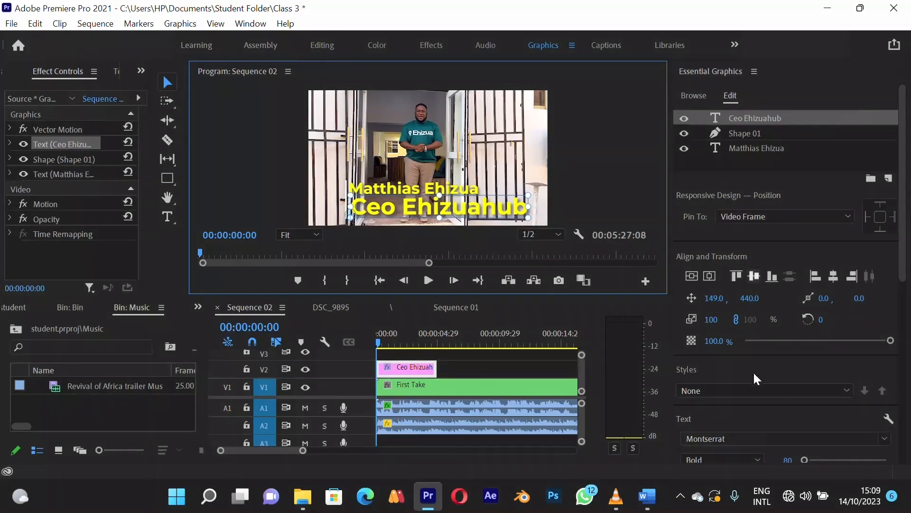
Set the subtitle's font size to 40 and nudge it up just beneath the name.
scroll(807, 356, down, 3)
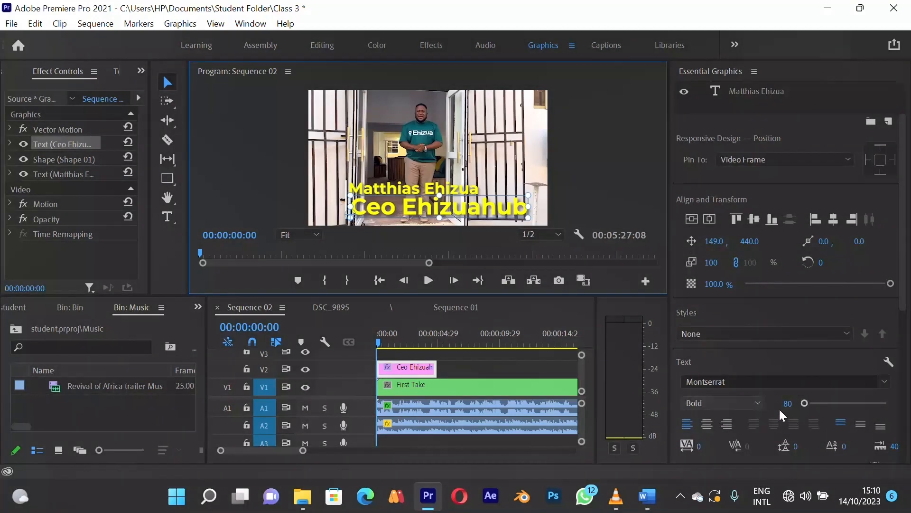
click(786, 409)
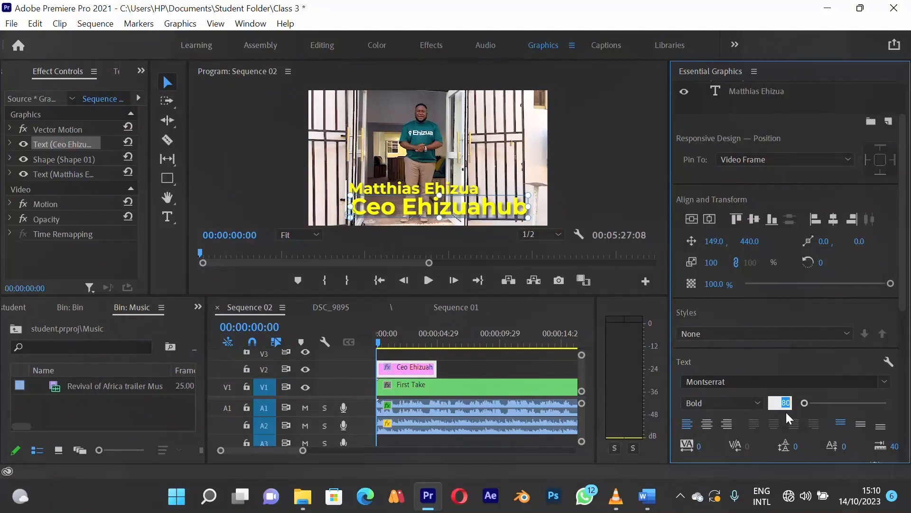
key(Return)
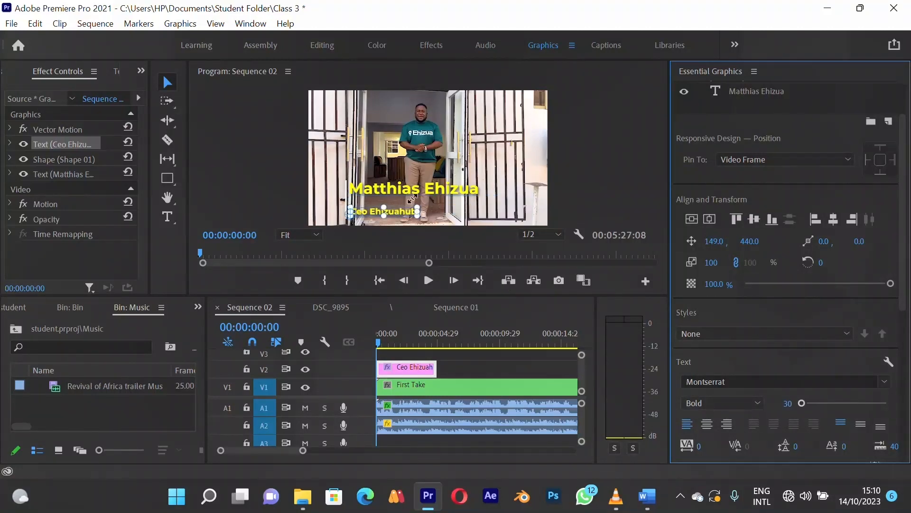
drag(396, 208, 395, 206)
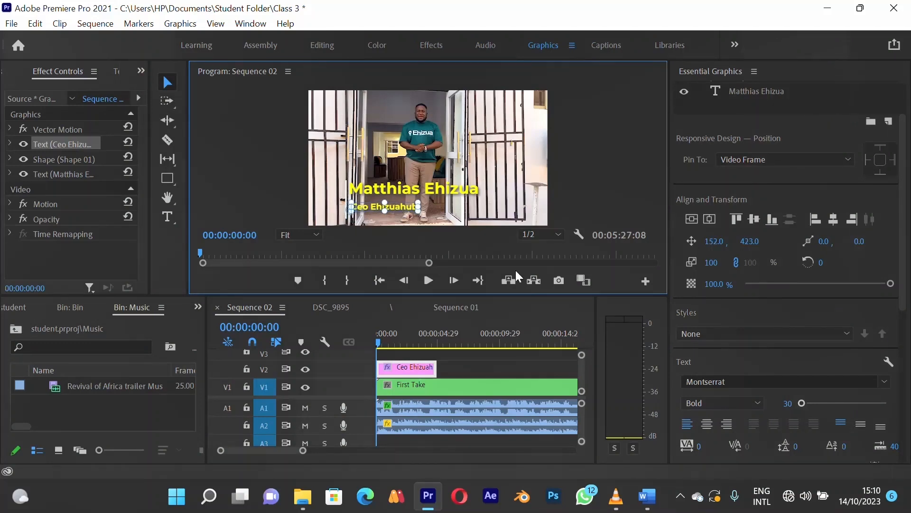
click(787, 403)
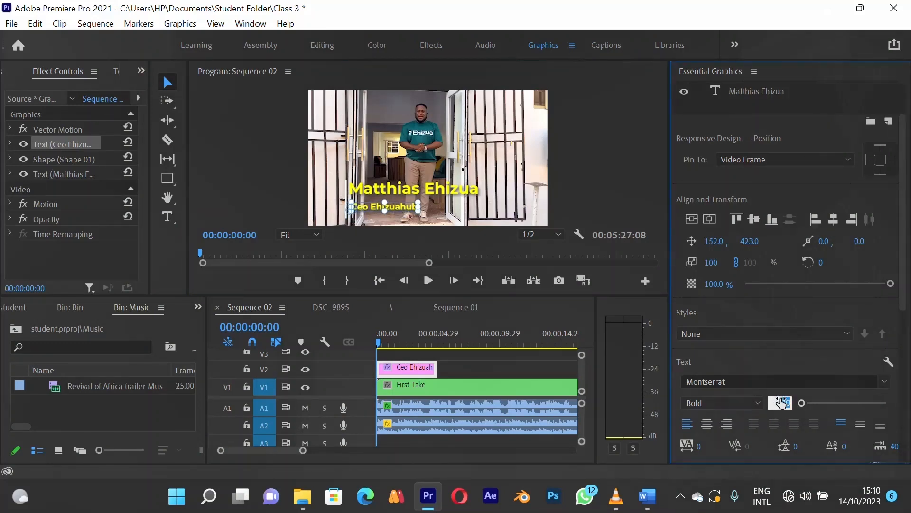
text(50)
key(Return)
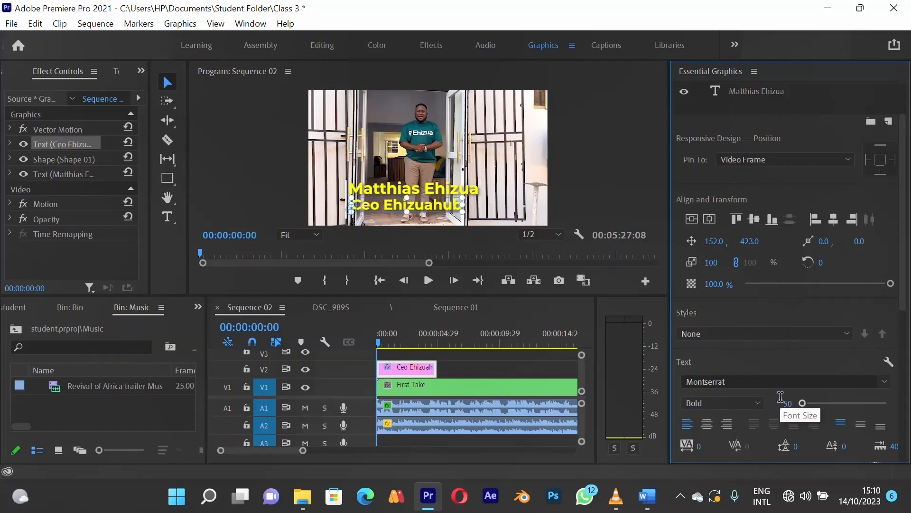
click(786, 403)
text(40)
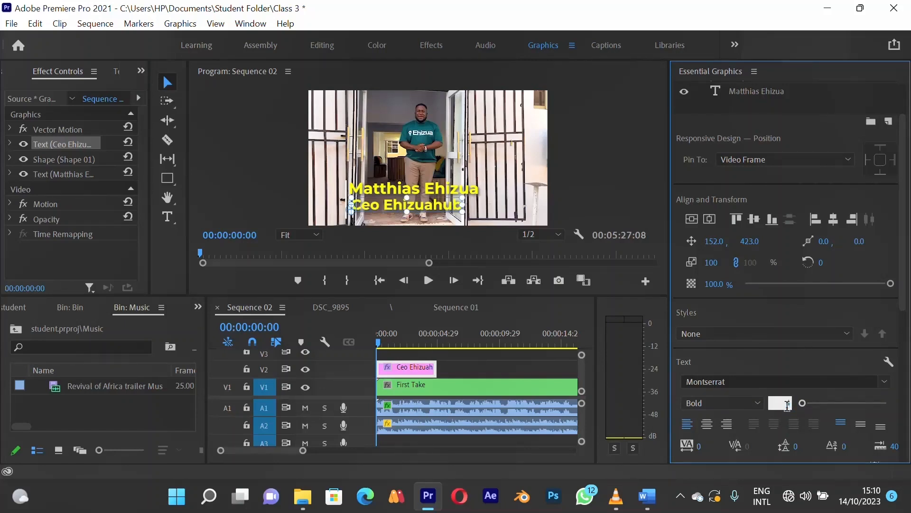
key(Return)
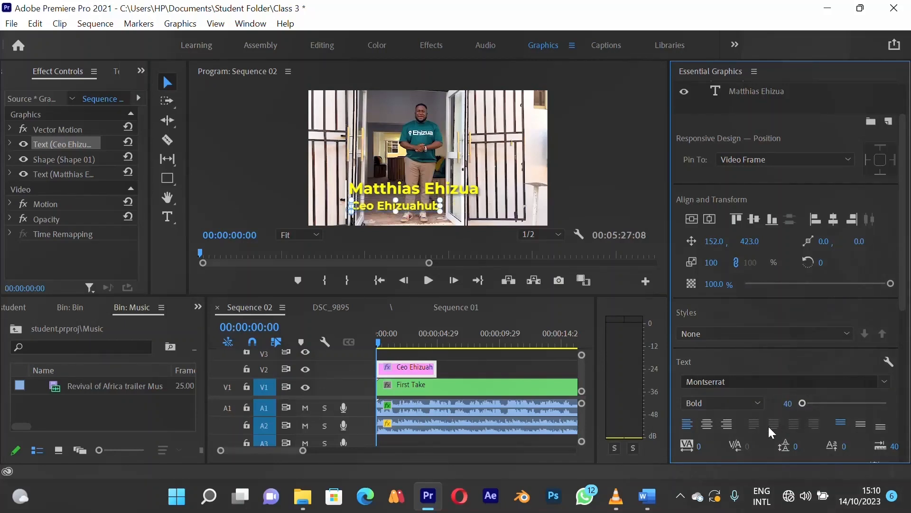
Change the subtitle's font style to Montserrat Medium.
click(757, 403)
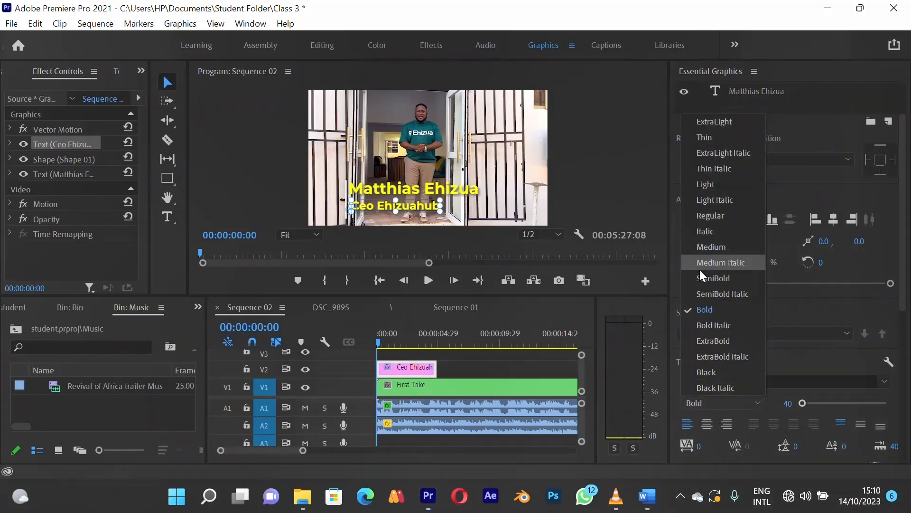
click(703, 245)
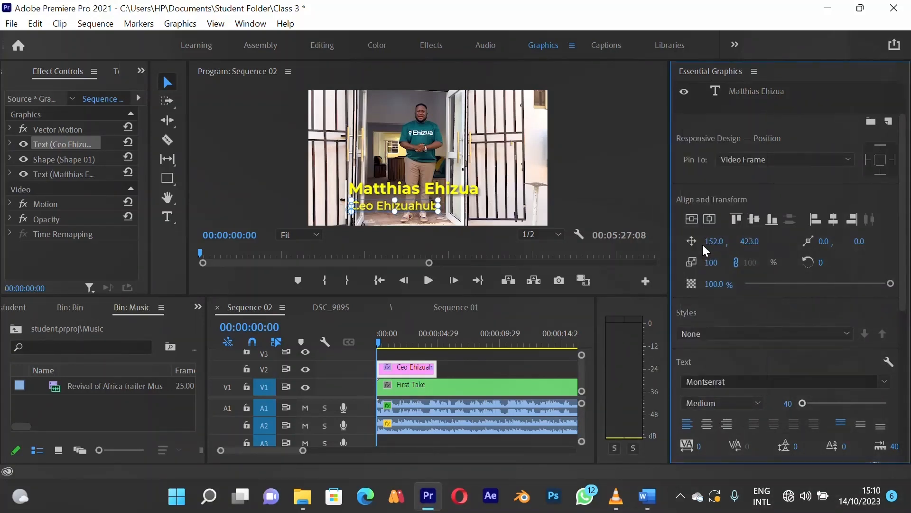
scroll(739, 359, down, 1)
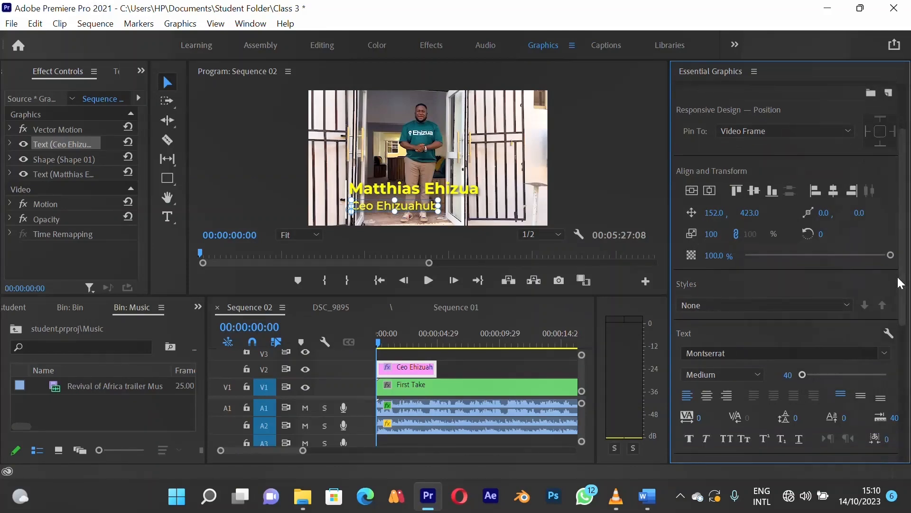
scroll(905, 294, down, 5)
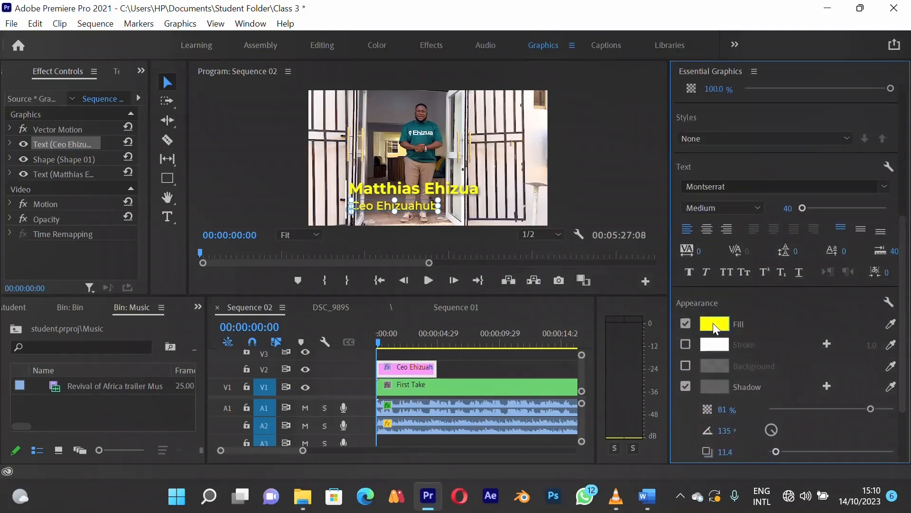
Give the subtitle a near-white FFFFF5 fill and switch off its drop shadow.
click(713, 322)
drag(589, 282, 584, 316)
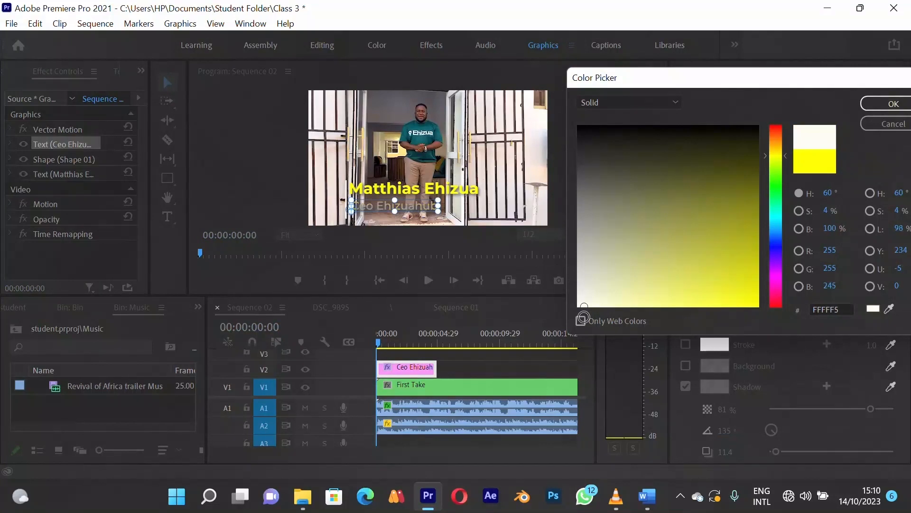
click(871, 102)
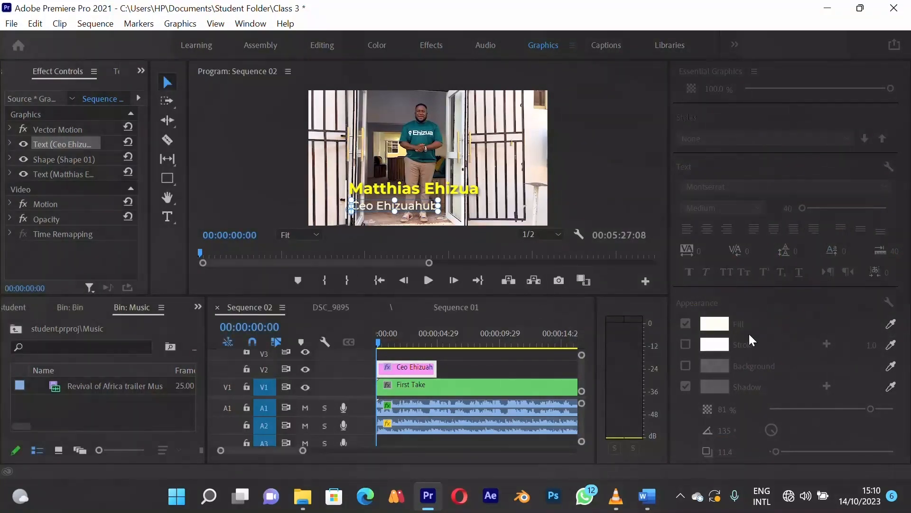
click(685, 387)
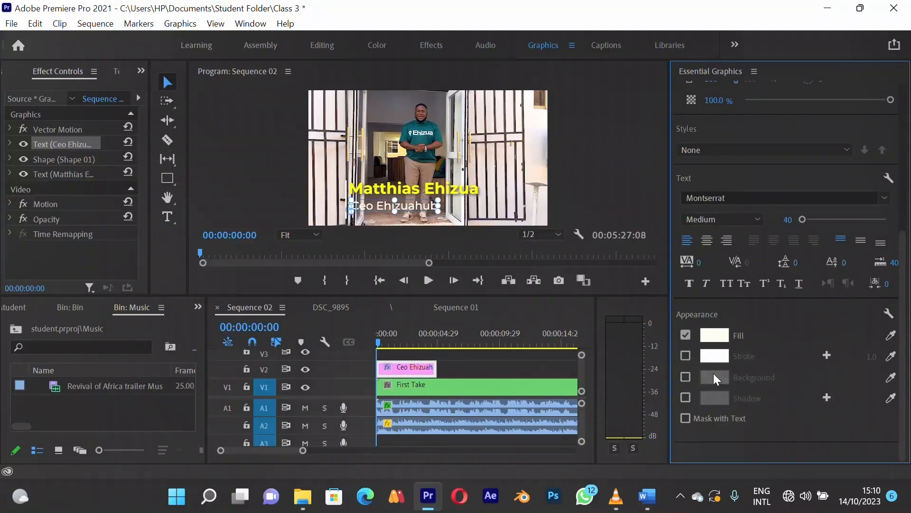
Enable a background box behind the subtitle and colour it red EB1D1D.
click(686, 377)
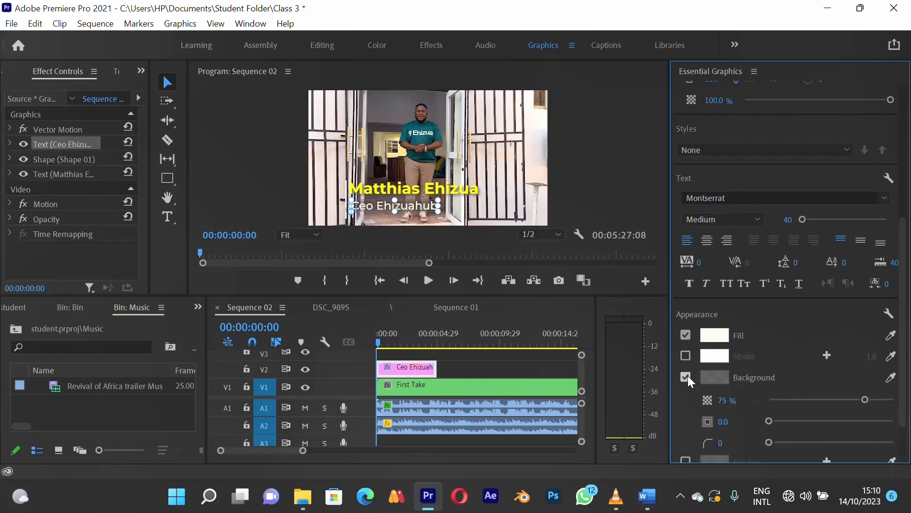
click(715, 375)
drag(339, 102, 764, 67)
drag(712, 264, 732, 262)
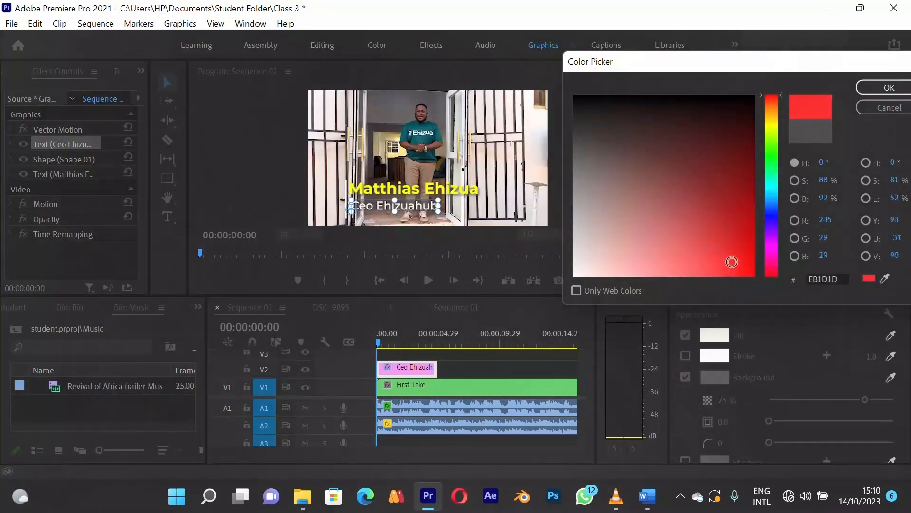
click(874, 86)
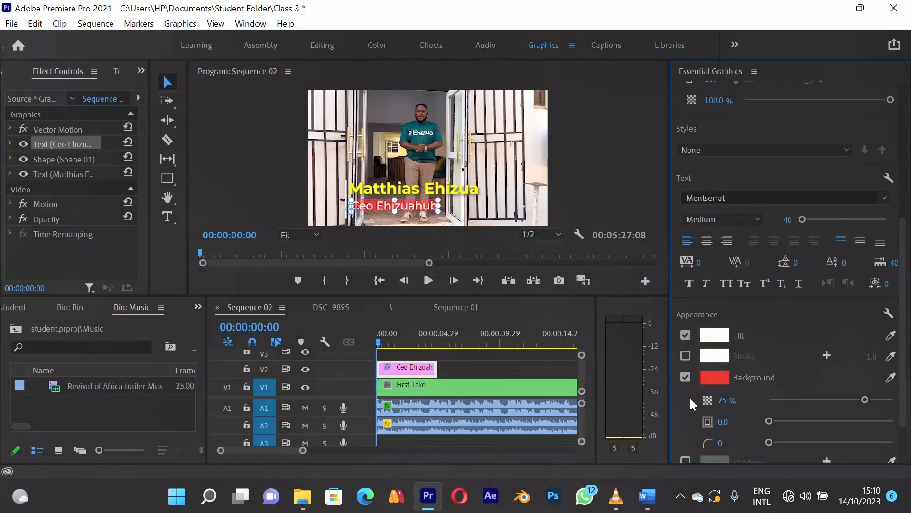
Set the background box to 87% opacity, size 10.8 and corner radius 31.
click(877, 398)
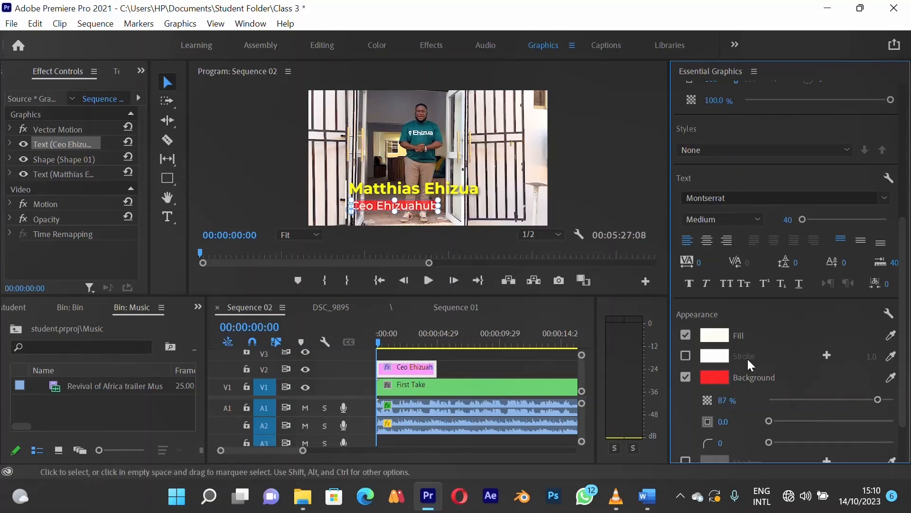
scroll(676, 417, down, 1)
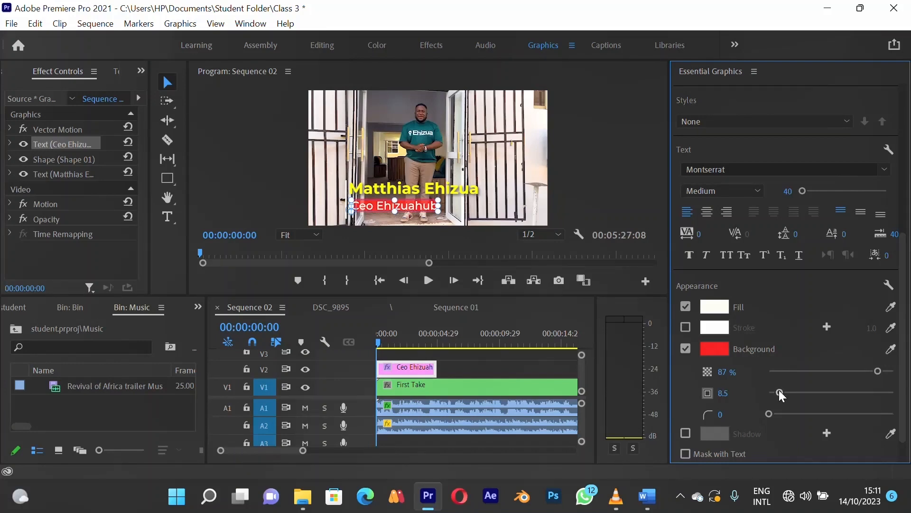
click(781, 391)
drag(733, 416, 748, 416)
click(250, 159)
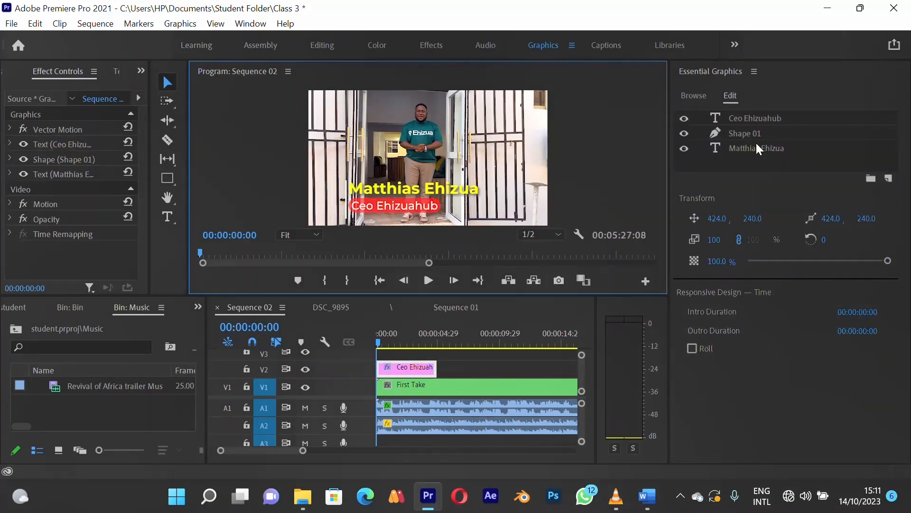
Reduce the red box's corner radius to 15 and make the subtitle Faux Italic.
click(765, 122)
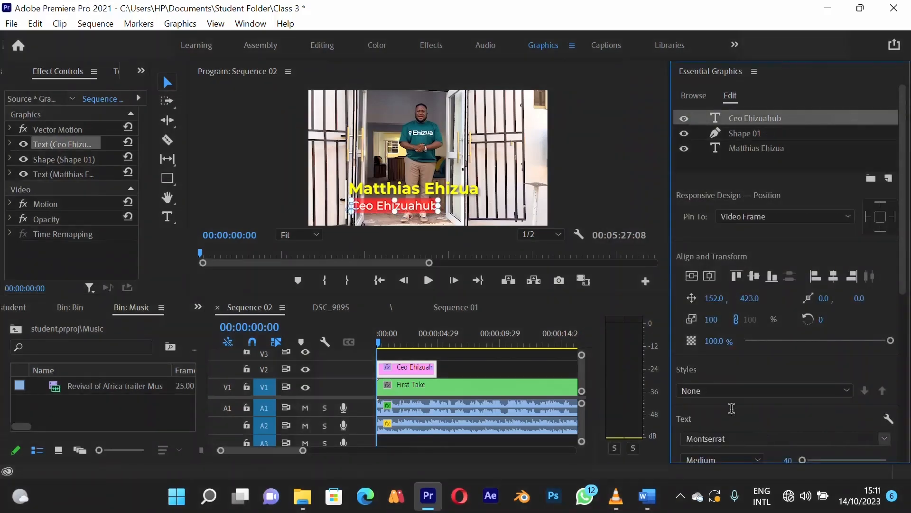
scroll(765, 368, down, 5)
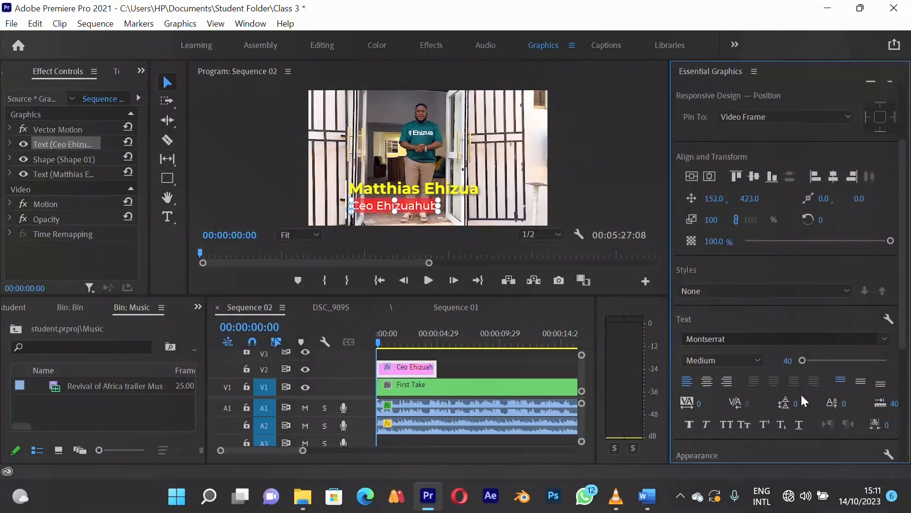
scroll(799, 392, down, 4)
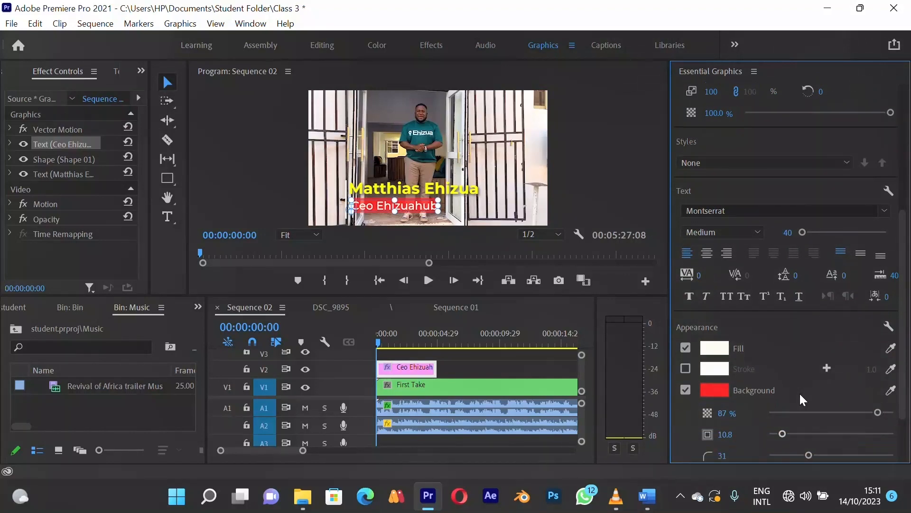
click(722, 442)
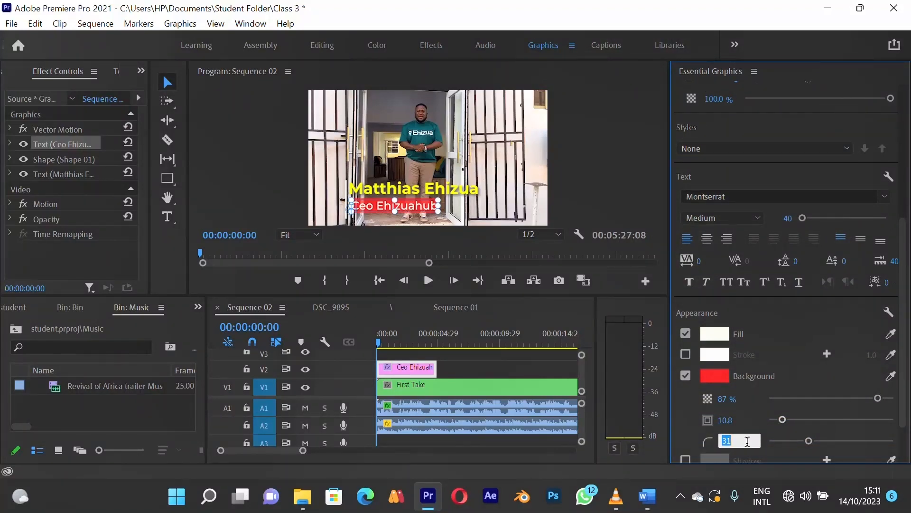
text(15)
key(Return)
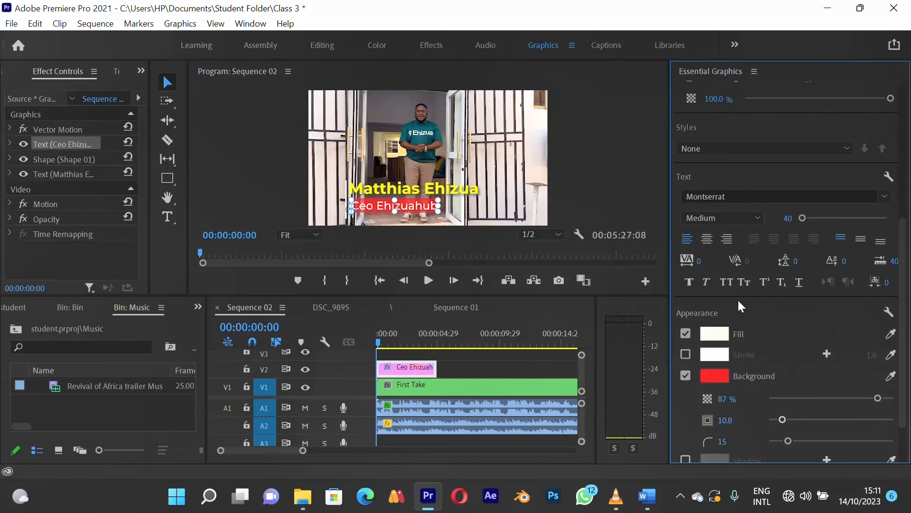
click(707, 283)
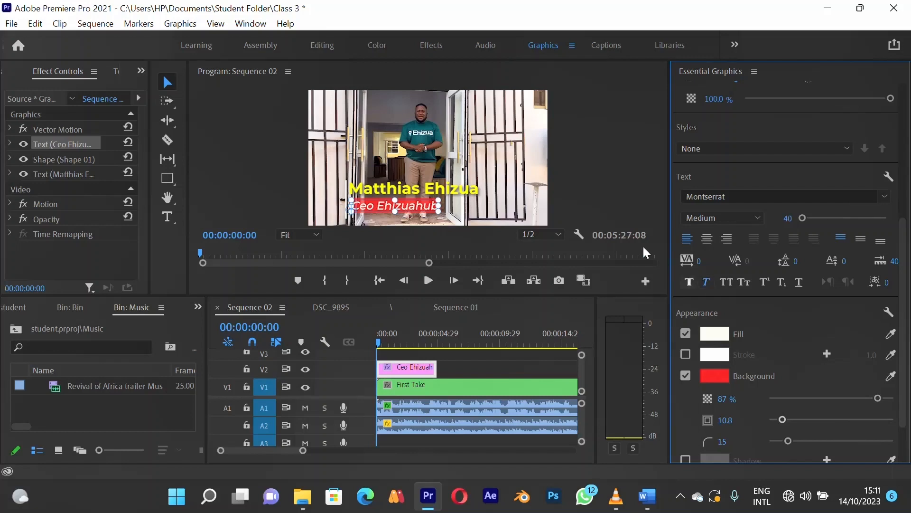
click(605, 167)
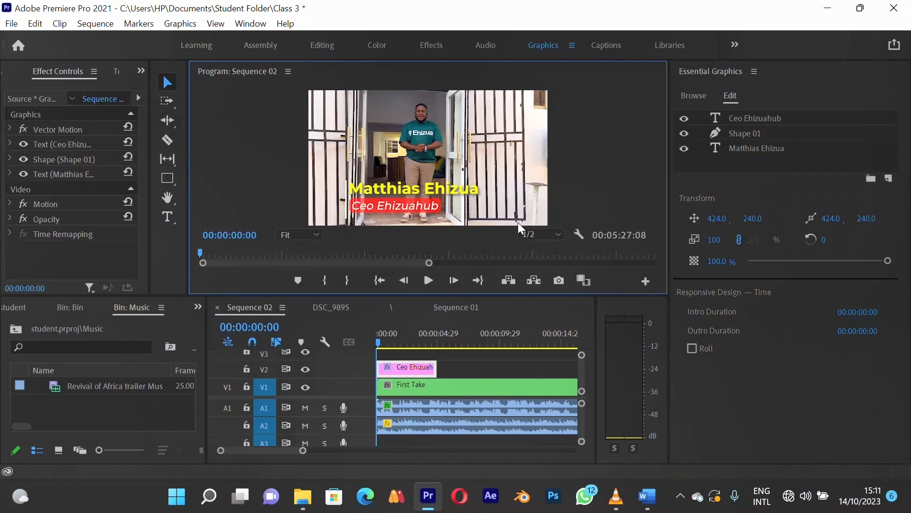
Change the name text layer's fill from yellow to white FFFFFF.
click(494, 364)
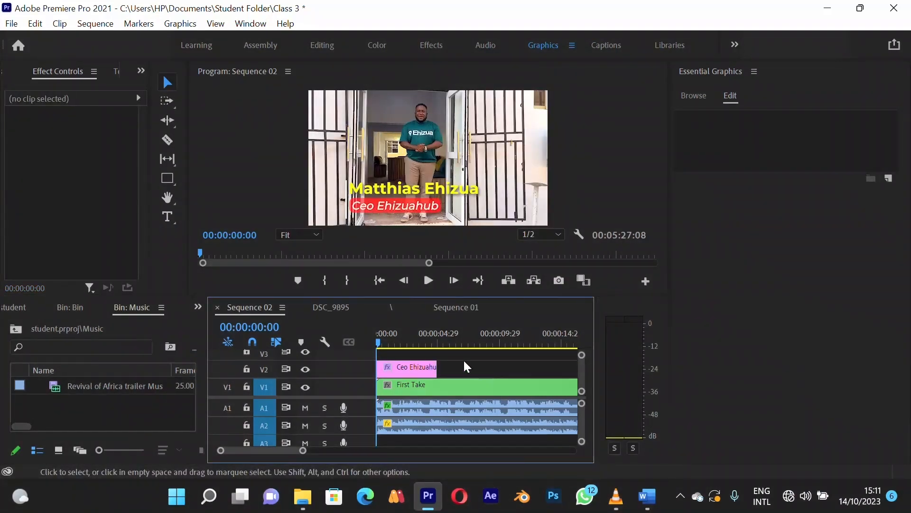
click(428, 368)
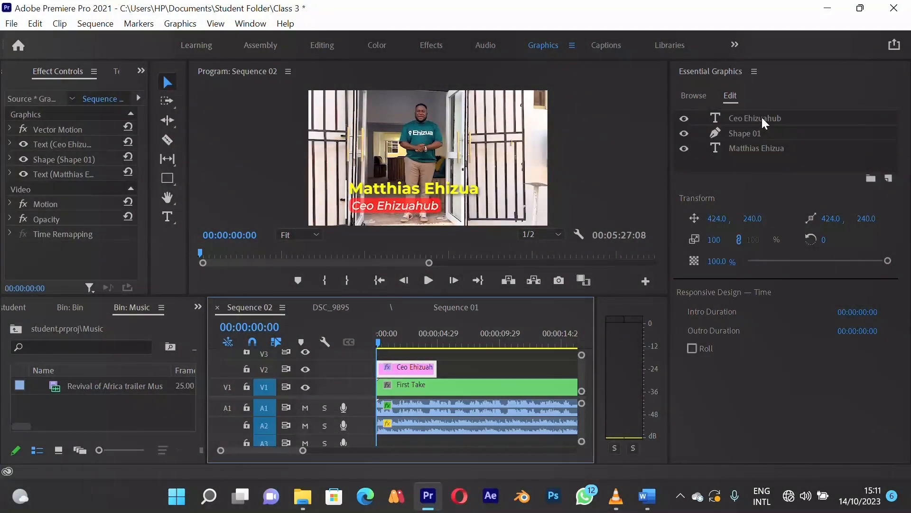
click(744, 149)
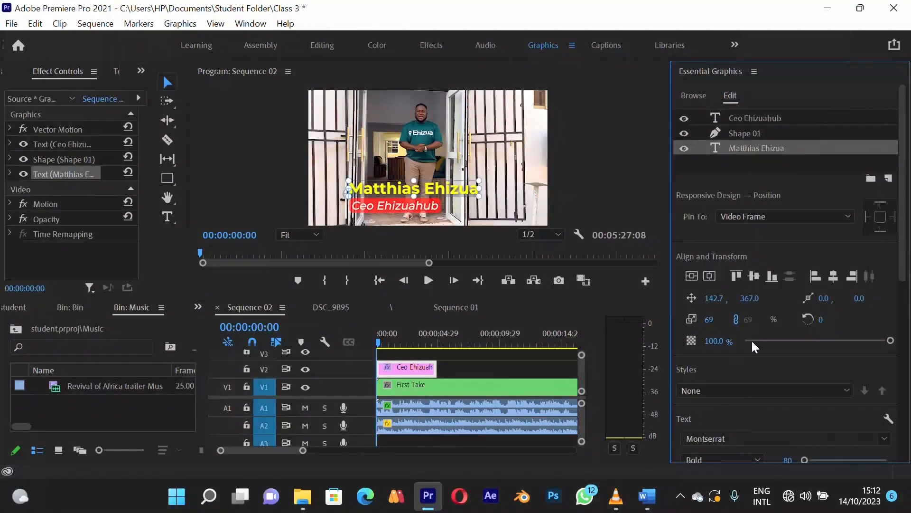
drag(901, 220, 895, 313)
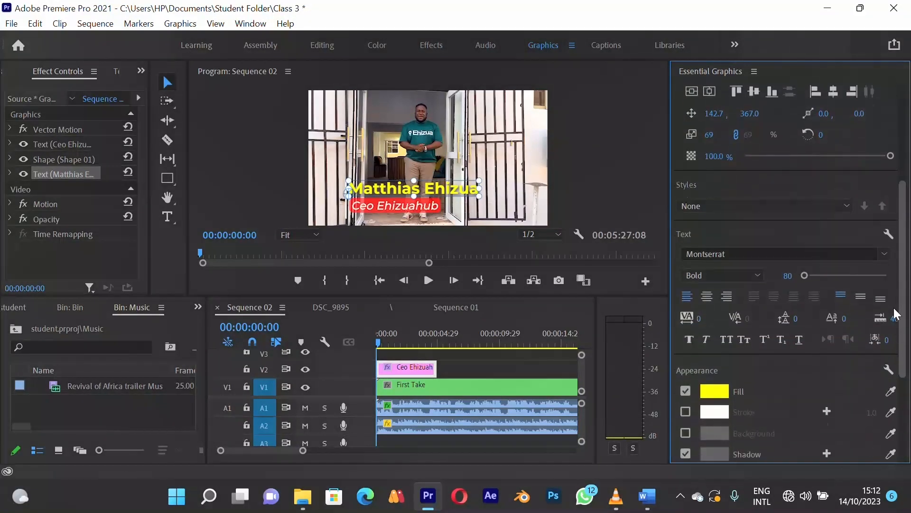
scroll(756, 331, down, 2)
click(723, 304)
click(590, 265)
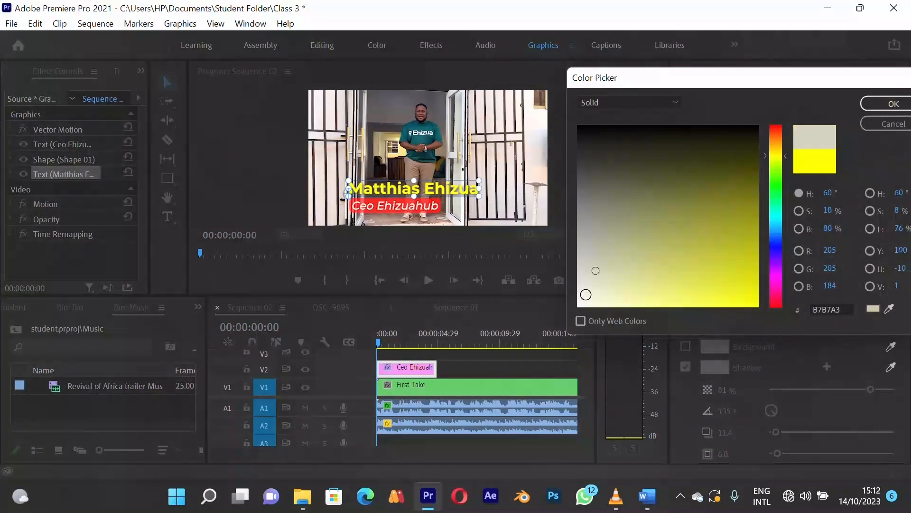
click(579, 304)
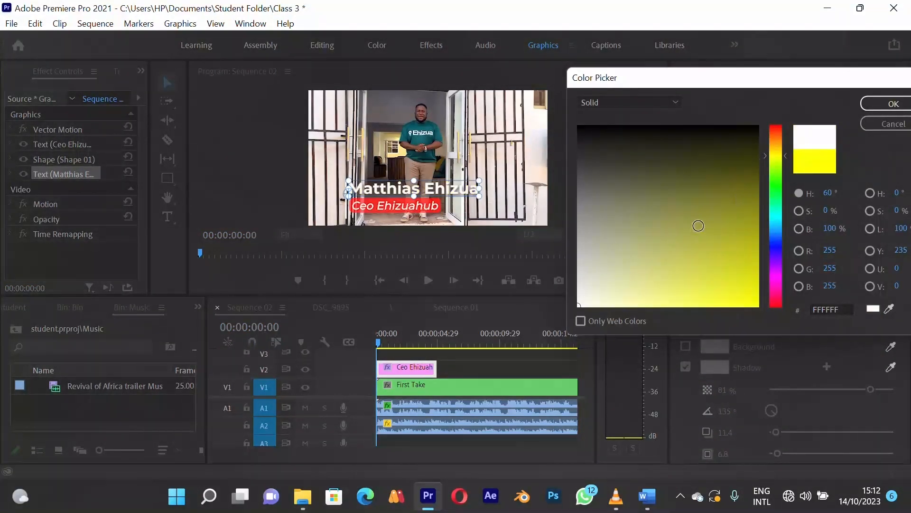
click(884, 106)
click(579, 155)
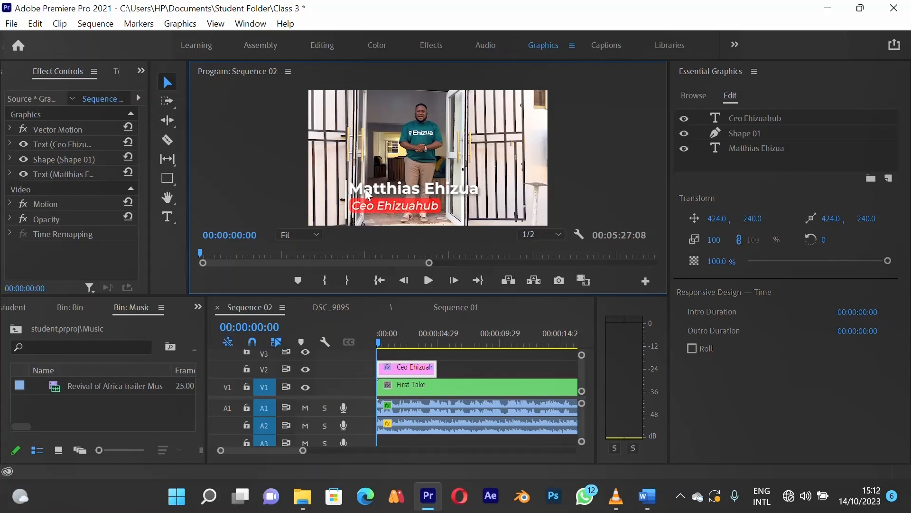
Export the lower-third clip as a Motion Graphics Template named 'Lowerthird Student'.
right_click(413, 368)
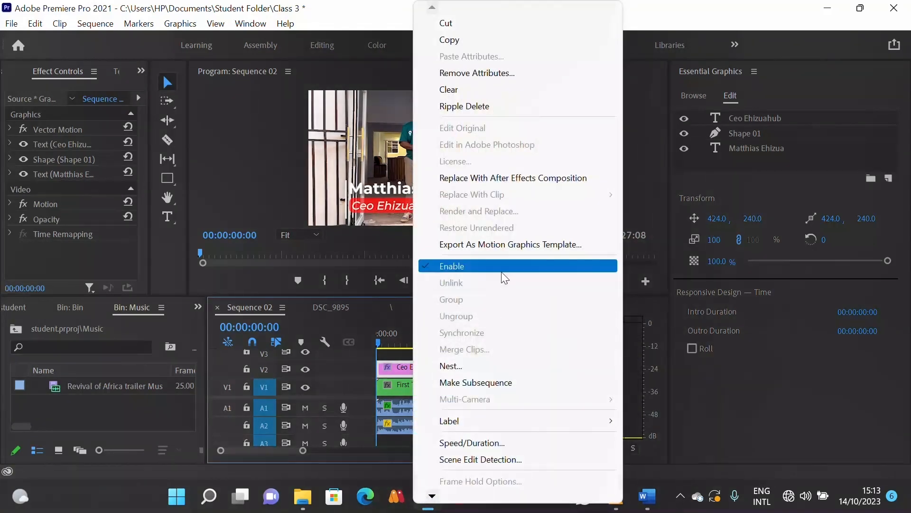
click(472, 243)
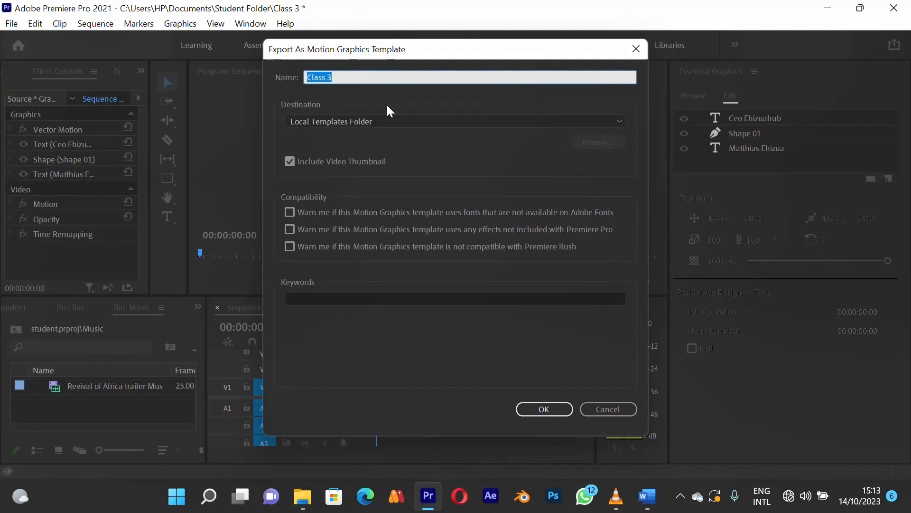
text(Lowerthird Student)
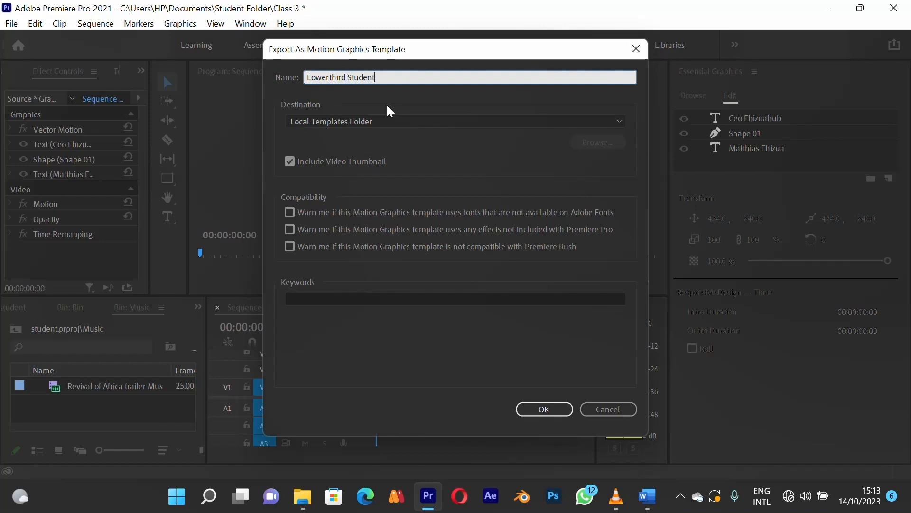
text(ueent)
click(544, 410)
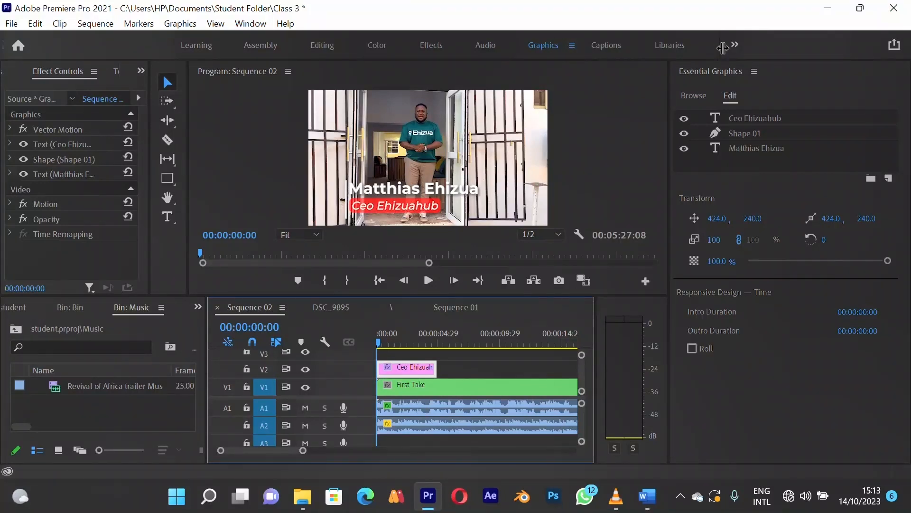
Search the Browse templates for 'lowerthird' to find the saved Lowerthird Student template.
click(692, 97)
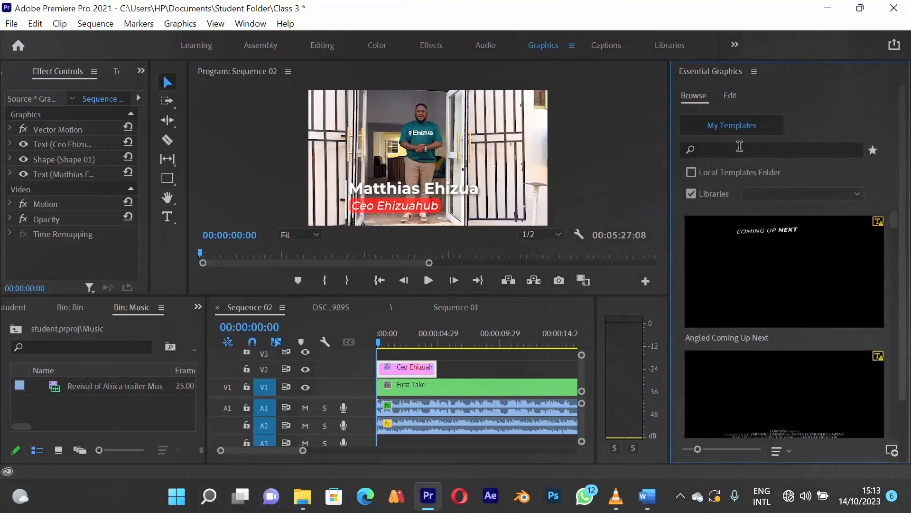
click(740, 147)
text(lowerthi)
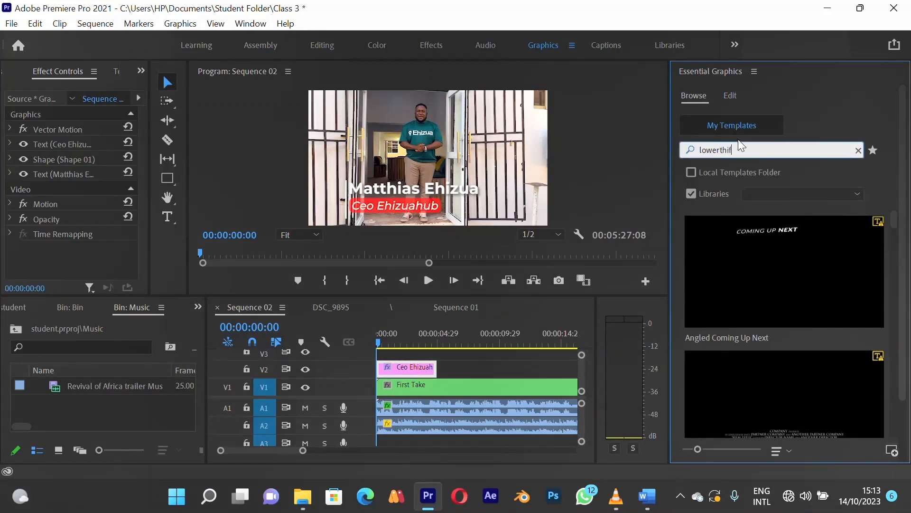
text(rd student)
key(Return)
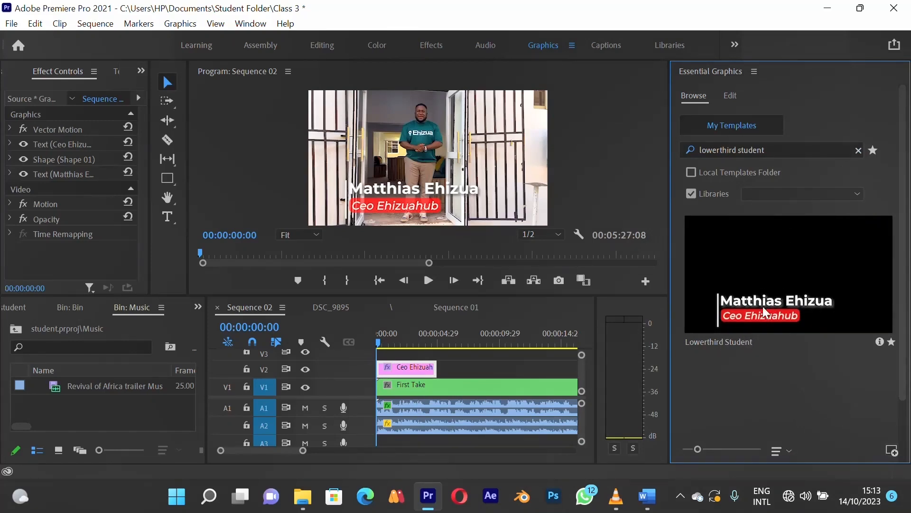
Add the Lowerthird Student template to track V2 as a test, then delete it.
drag(764, 311, 522, 369)
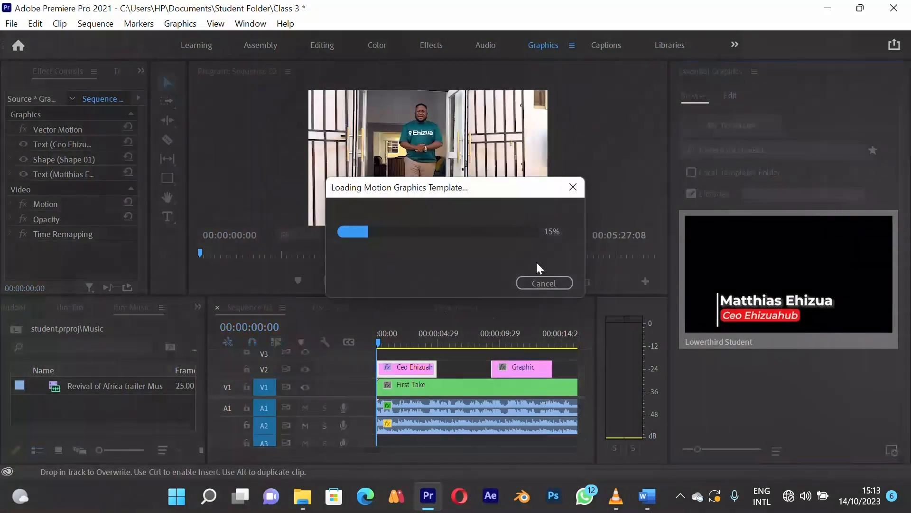
click(513, 340)
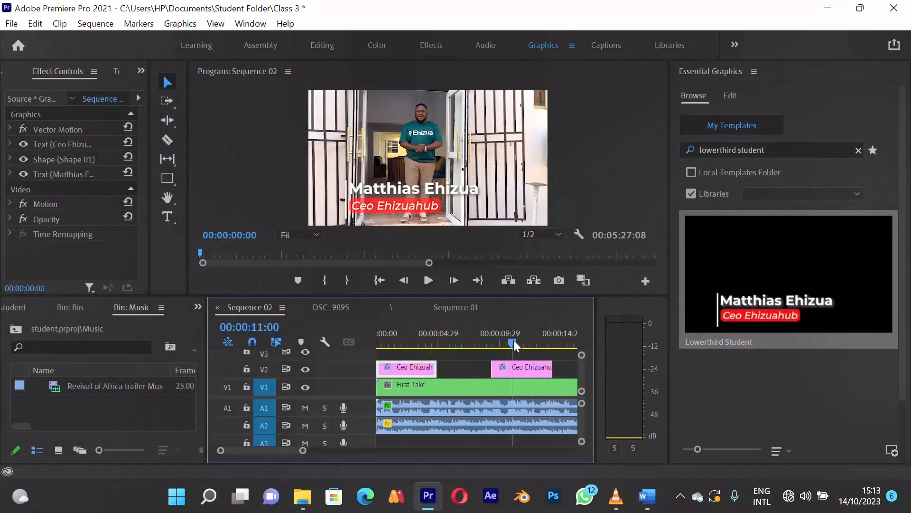
click(522, 368)
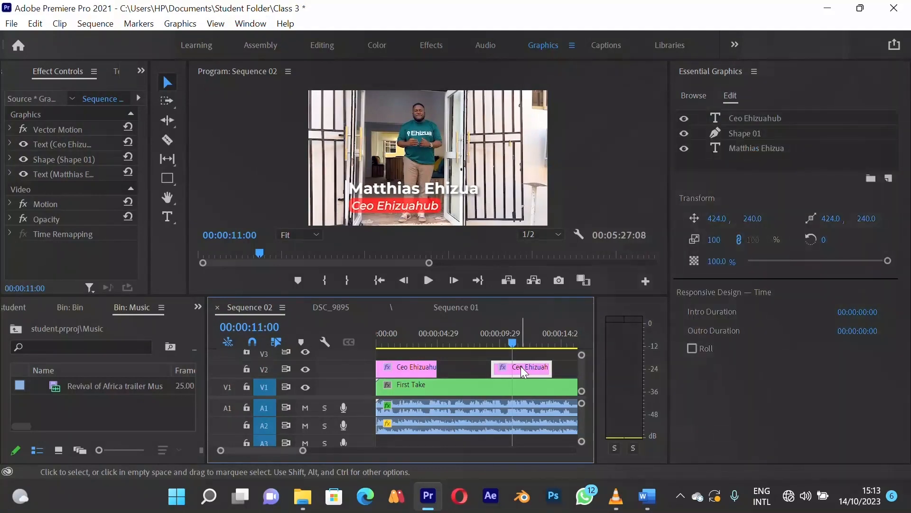
key(Delete)
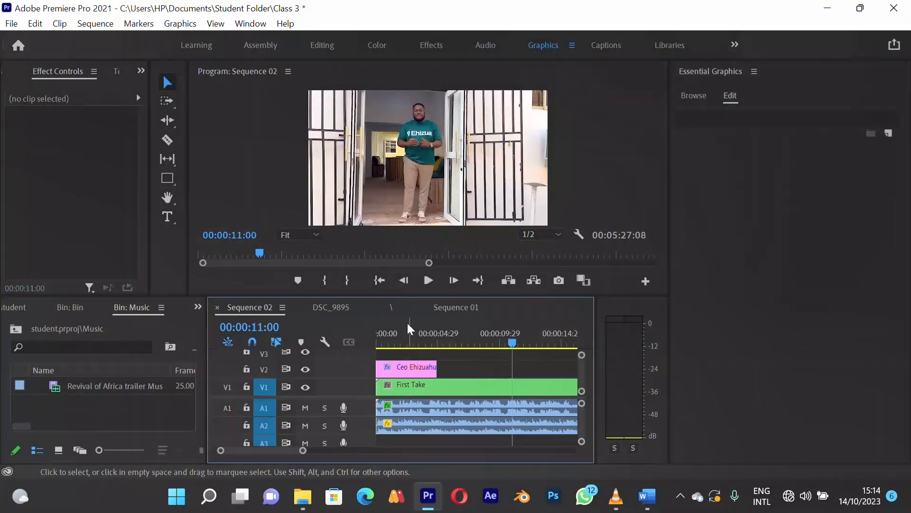
Shift the original lower-third clip about one second later on V2.
click(404, 342)
drag(417, 366, 429, 365)
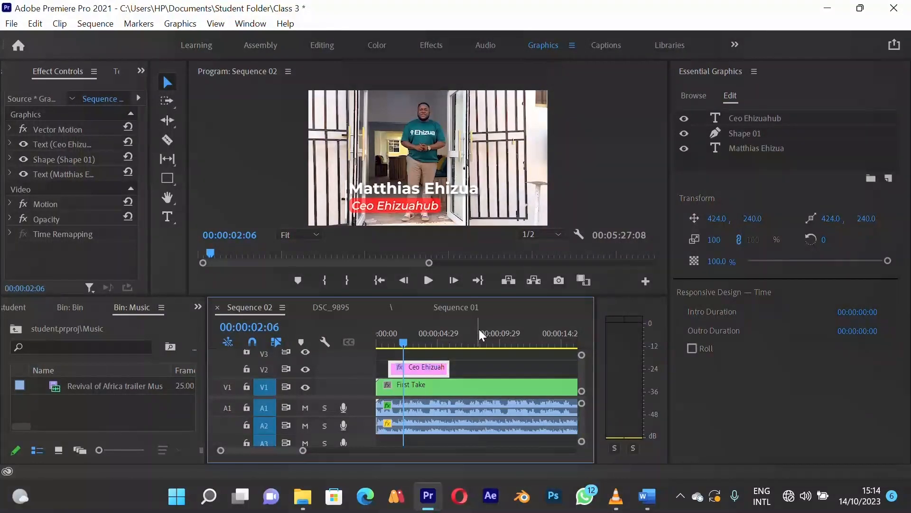
click(488, 366)
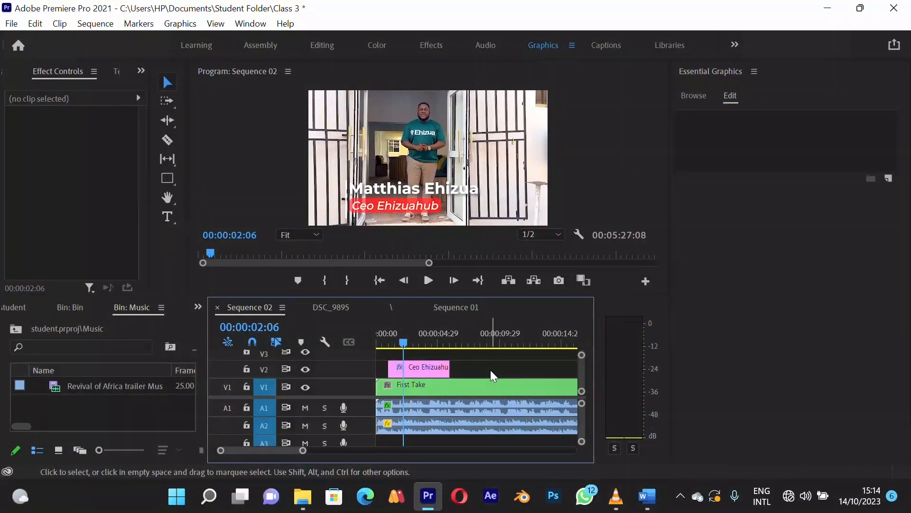